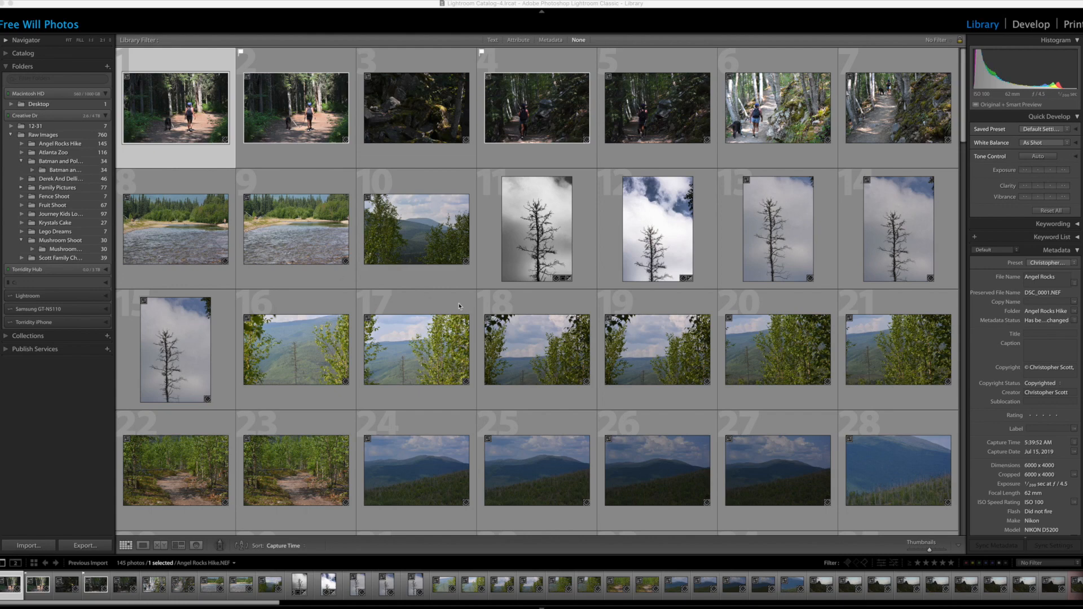
Look through the Angel Rocks Hike photo grid to its end for bracketed exposures of the rock formation
scroll(562, 364, "down", 5)
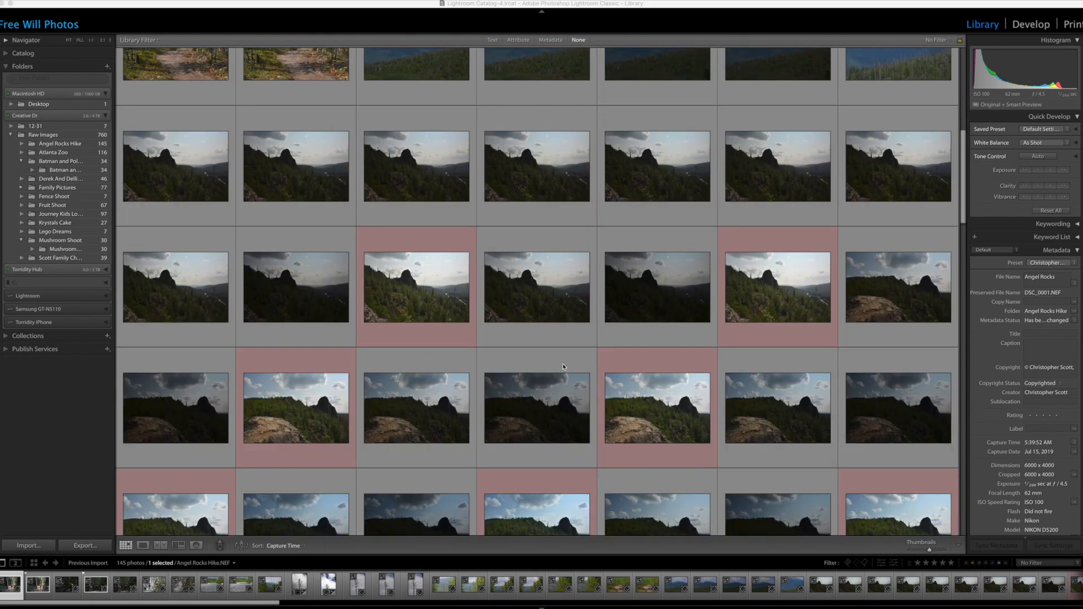
scroll(563, 366, "down", 1)
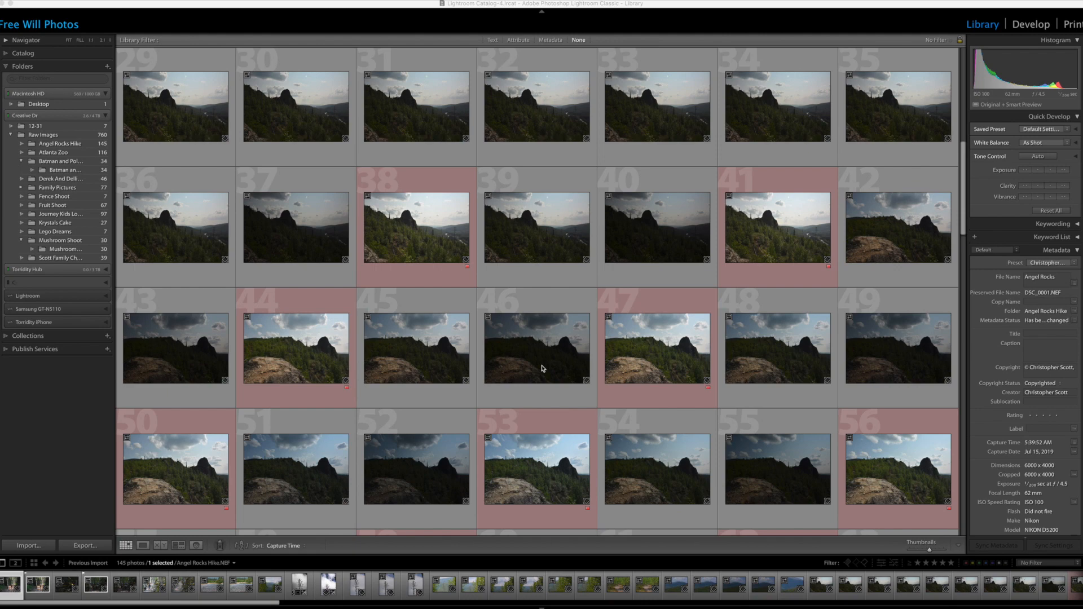
scroll(542, 369, "down", 1)
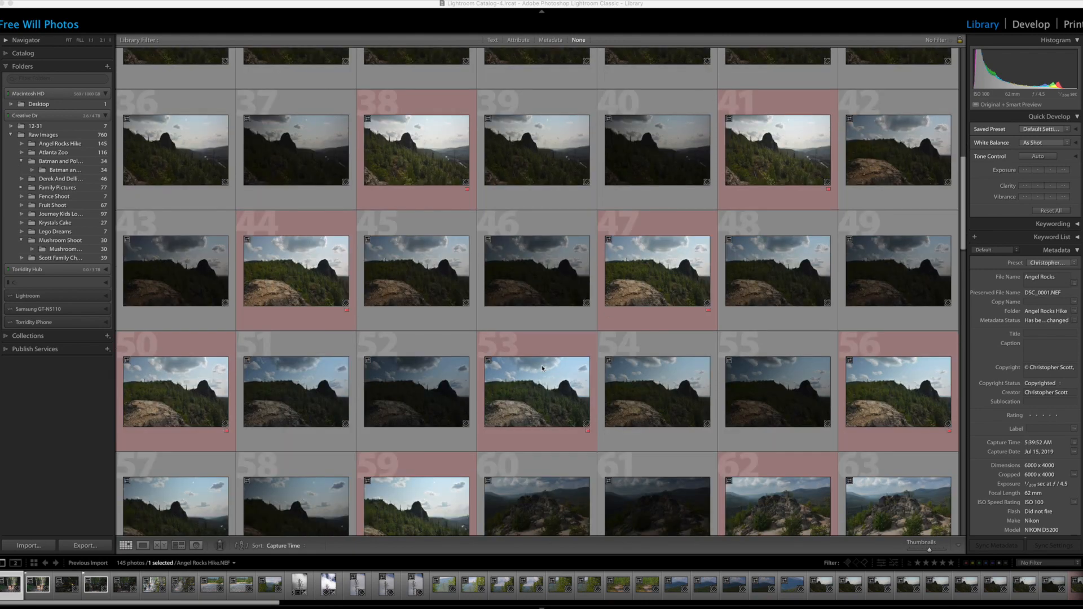
scroll(543, 369, "up", 8)
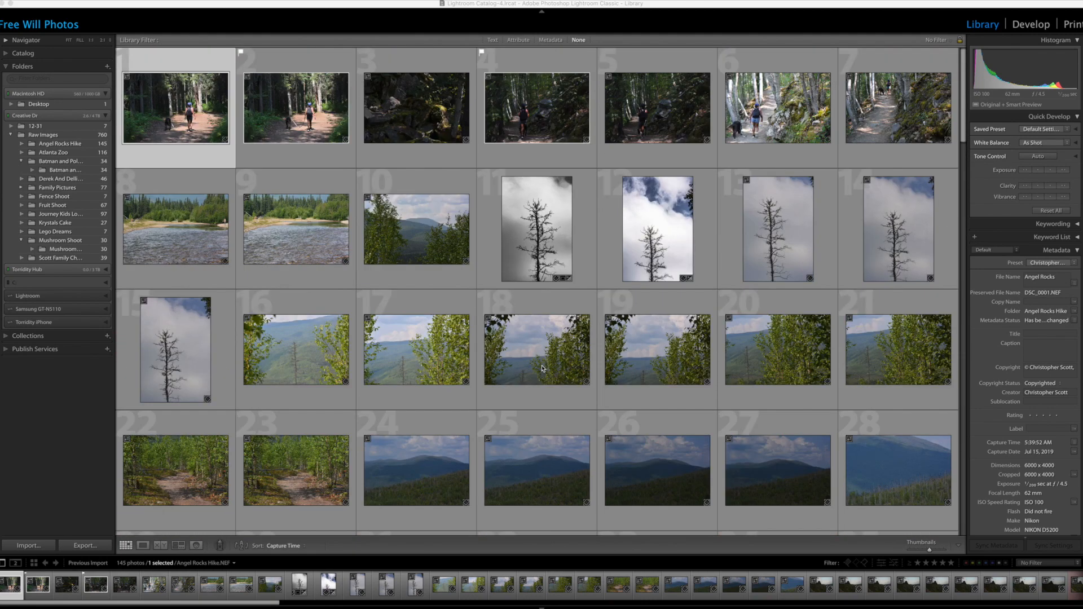
scroll(543, 368, "down", 3)
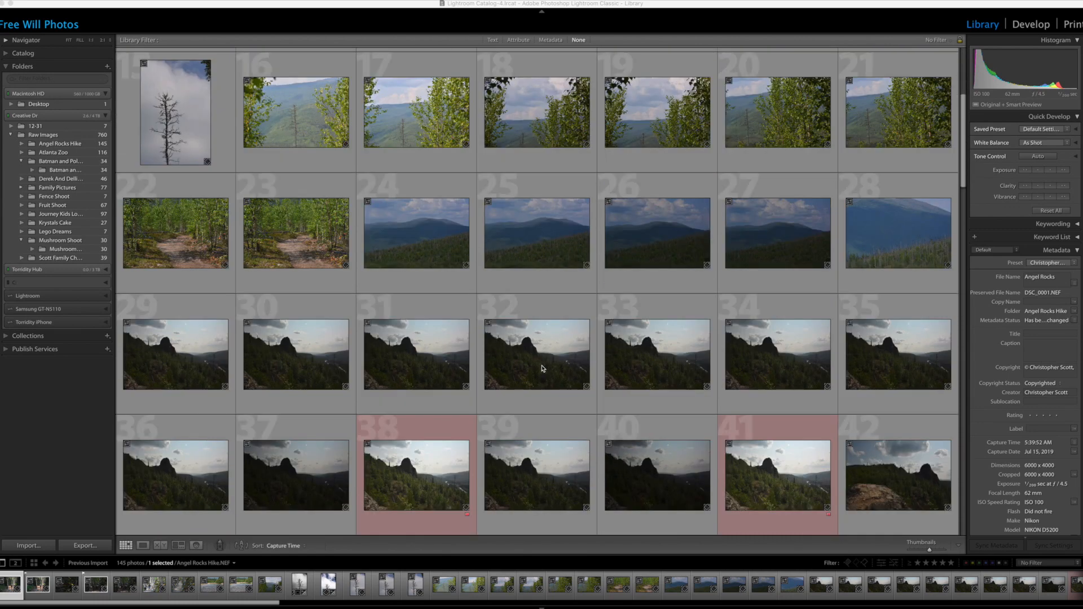
scroll(542, 369, "down", 2)
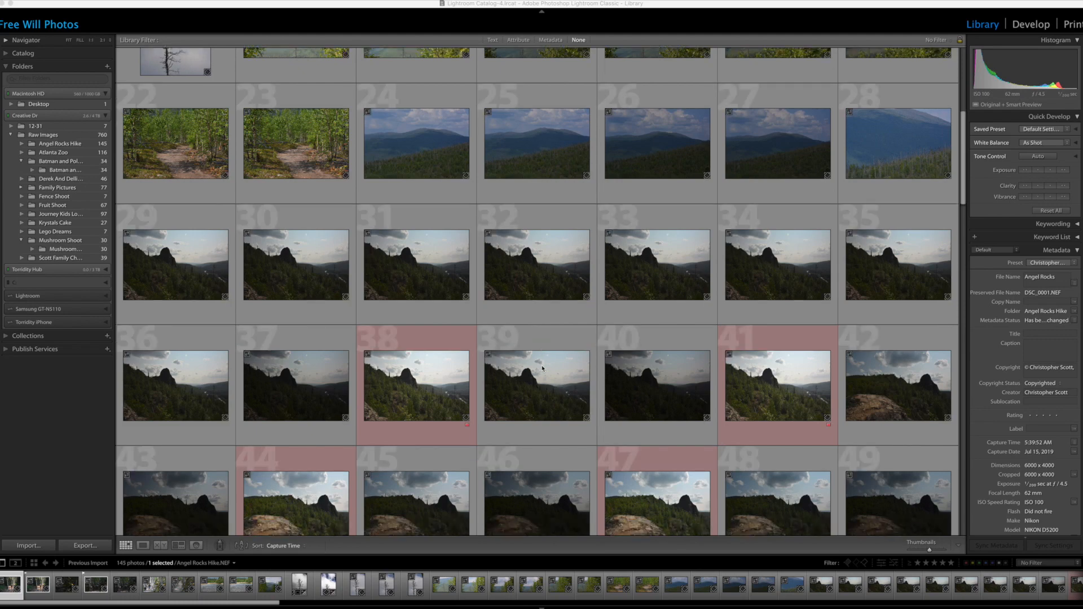
scroll(542, 368, "down", 2)
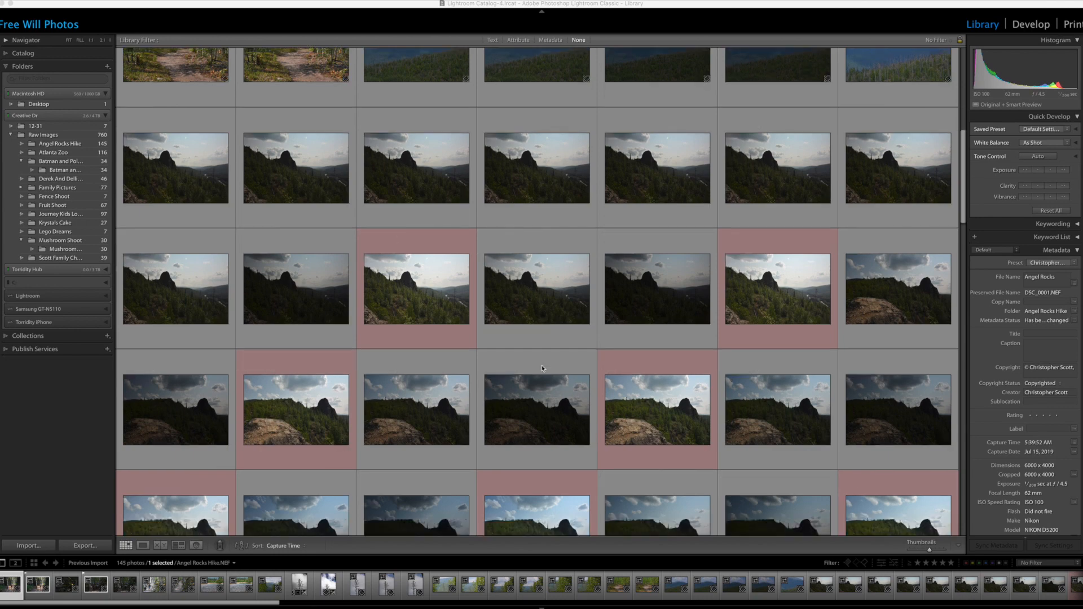
scroll(543, 368, "down", 3)
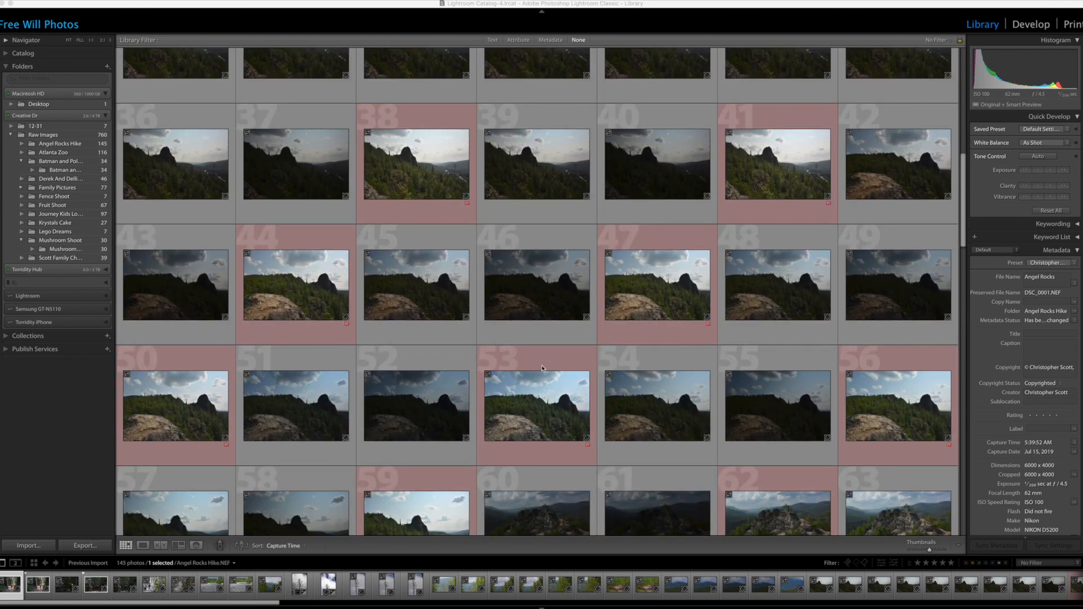
scroll(543, 368, "down", 3)
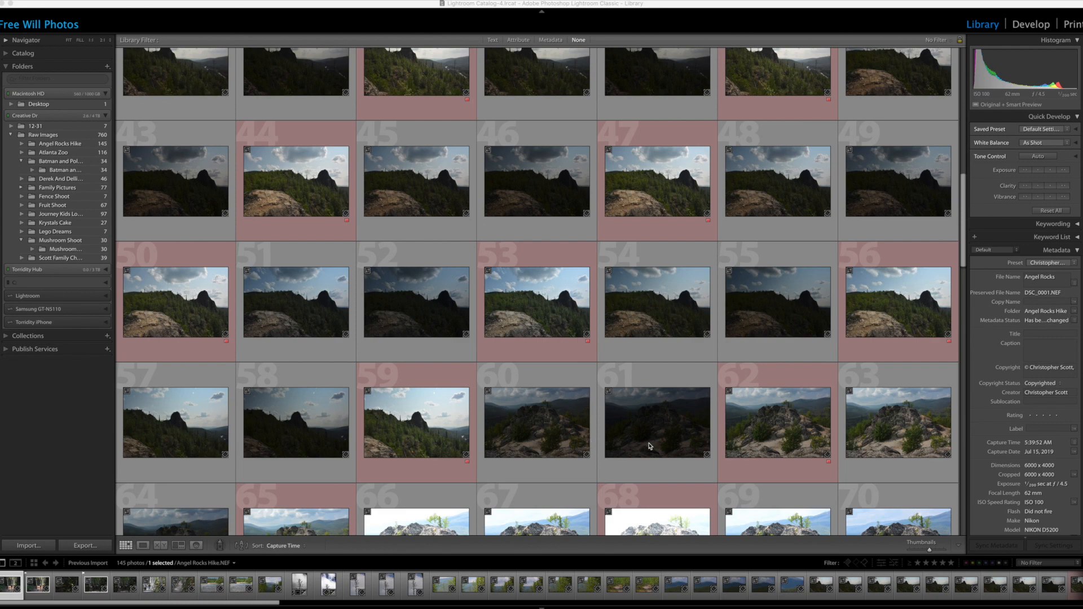
scroll(649, 445, "down", 2)
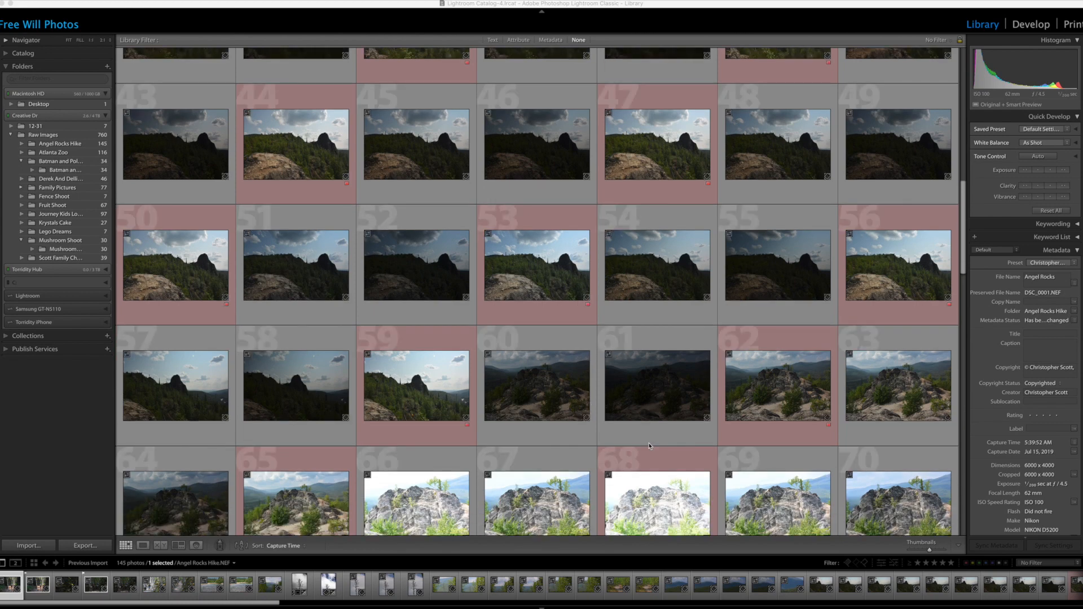
scroll(649, 446, "down", 5)
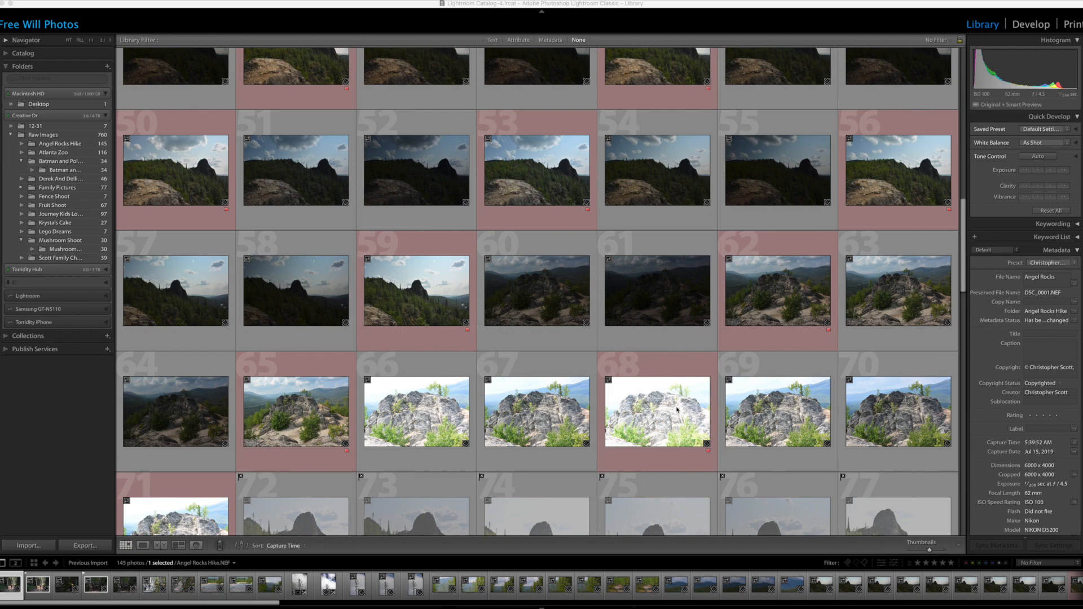
scroll(611, 385, "down", 2)
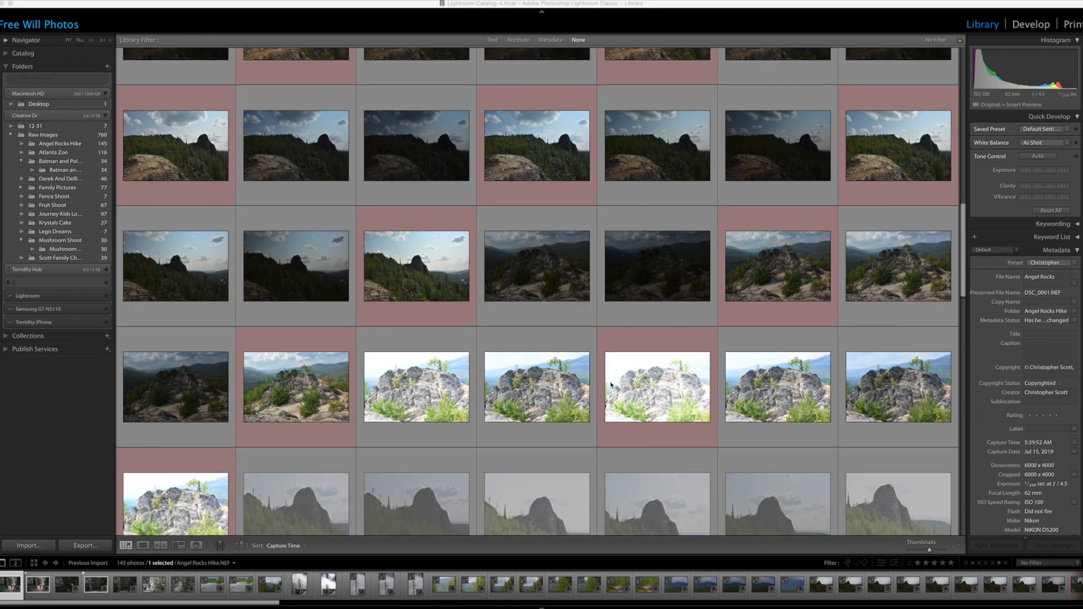
scroll(611, 385, "down", 15)
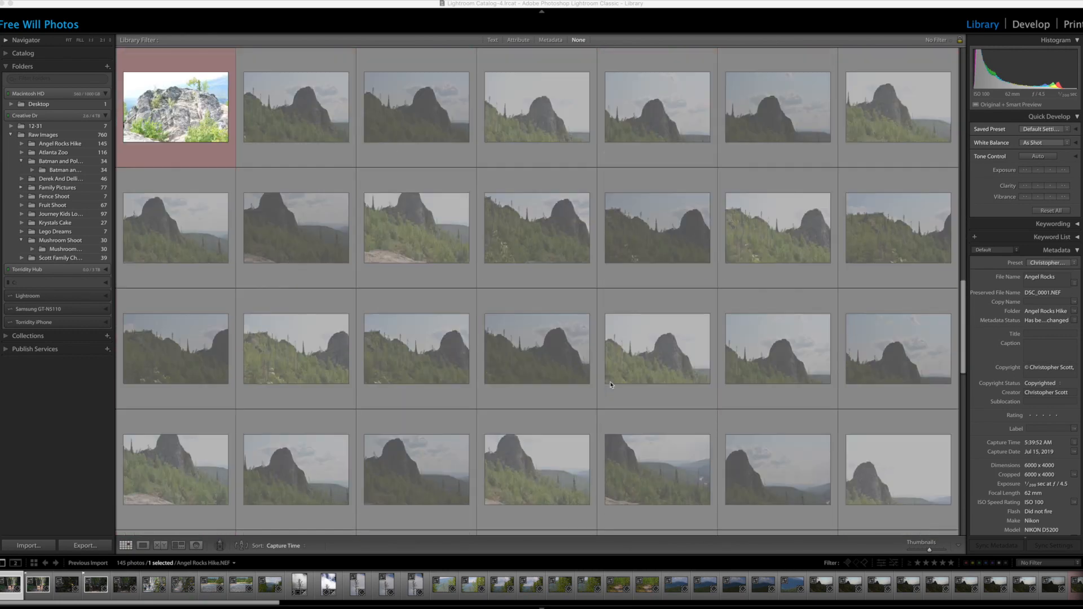
scroll(611, 385, "down", 10)
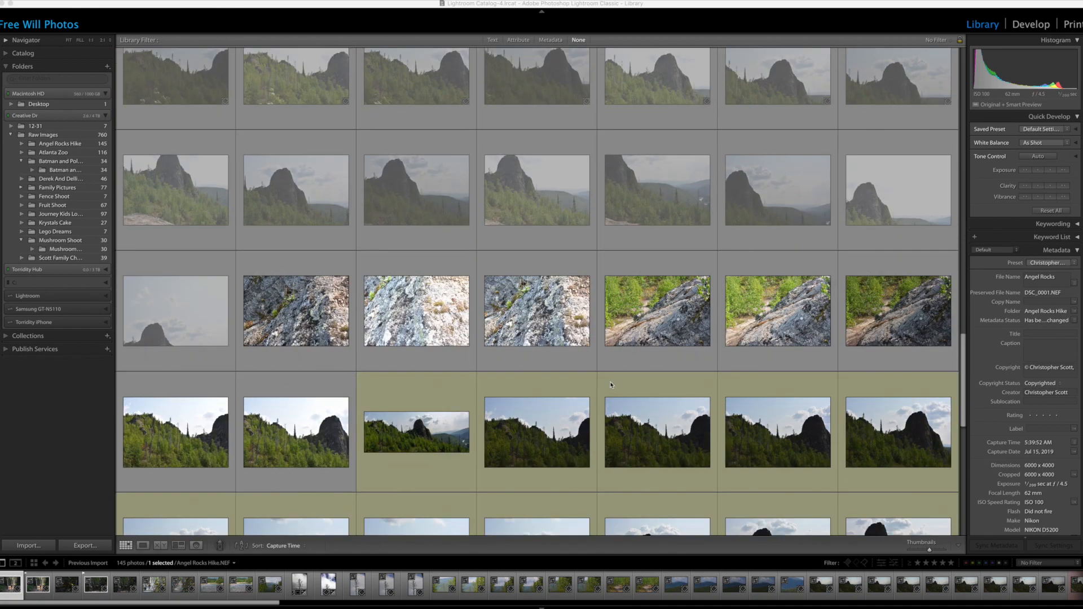
scroll(611, 385, "down", 5)
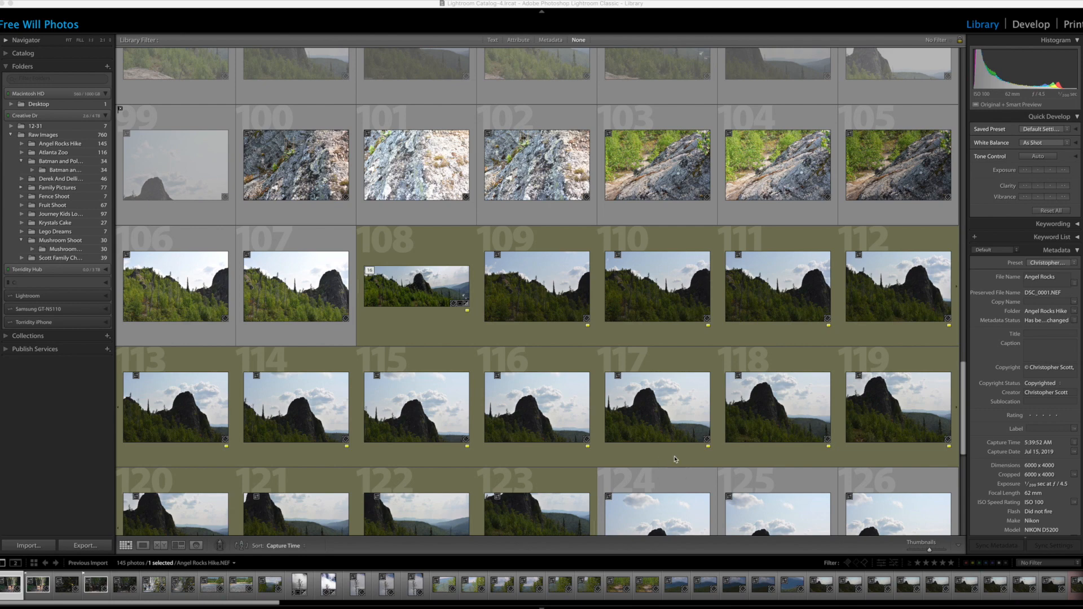
scroll(556, 415, "down", 2)
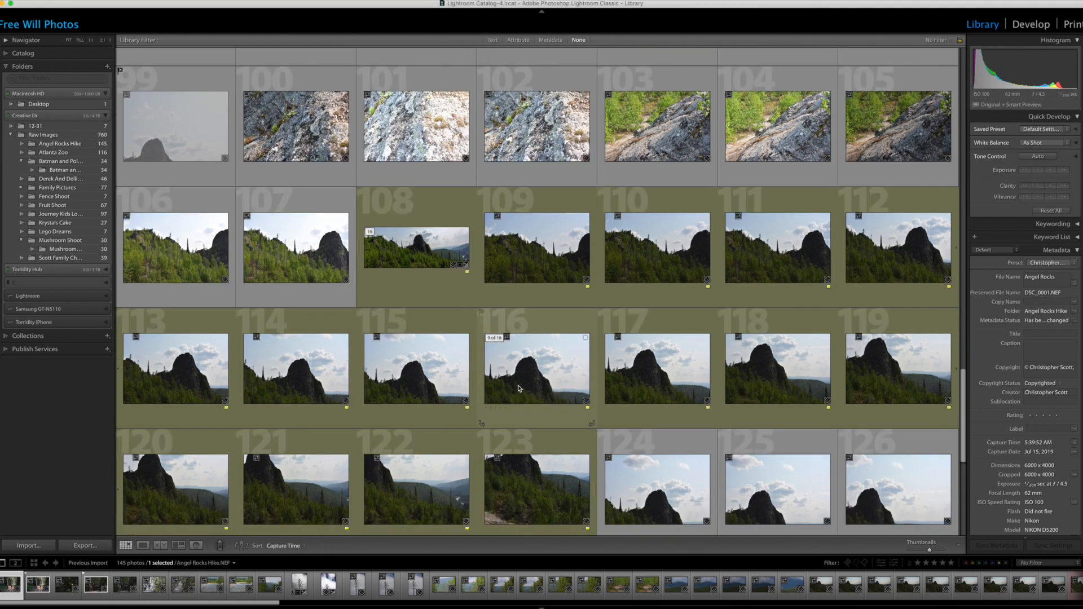
scroll(522, 389, "down", 9)
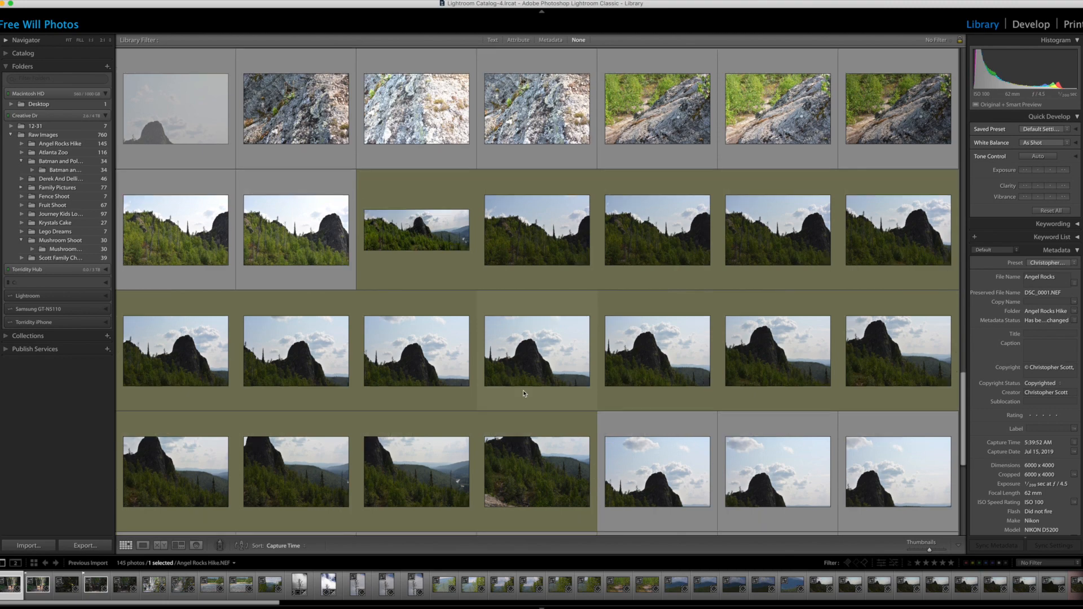
scroll(522, 395, "down", 3)
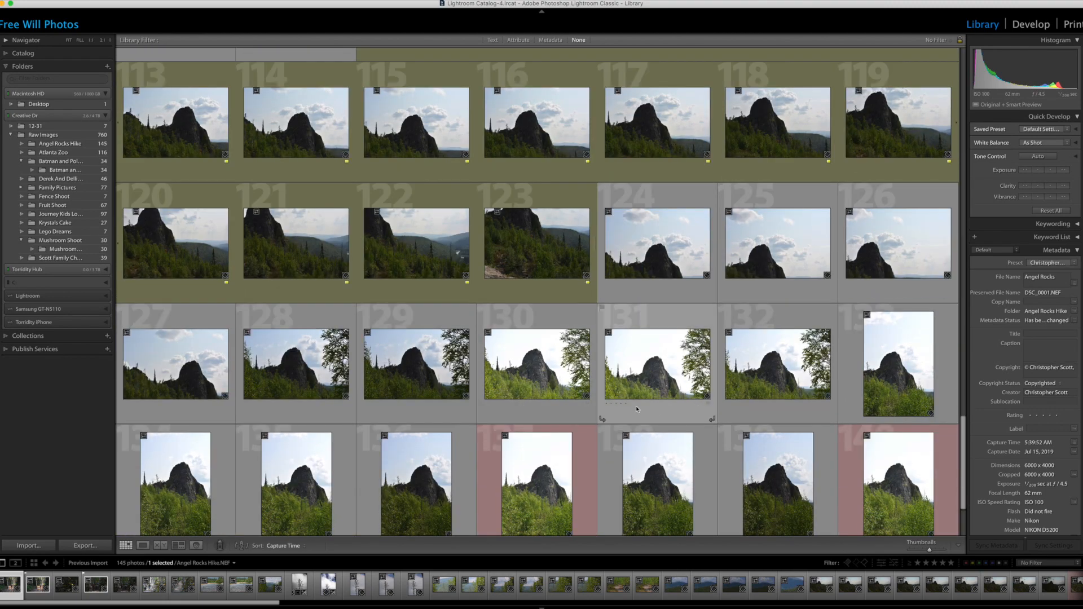
scroll(635, 405, "down", 7)
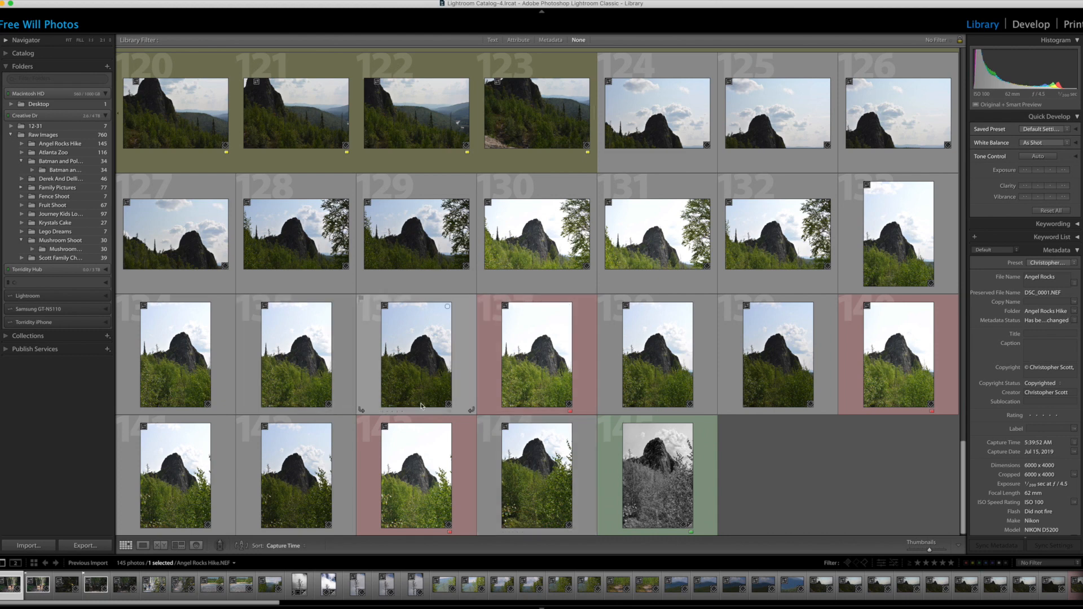
Merge the three bracketed portrait shots 135 to 137 into a stacked HDR with Auto Align, Auto Settings and Deghost Amount None
left_click(503, 386)
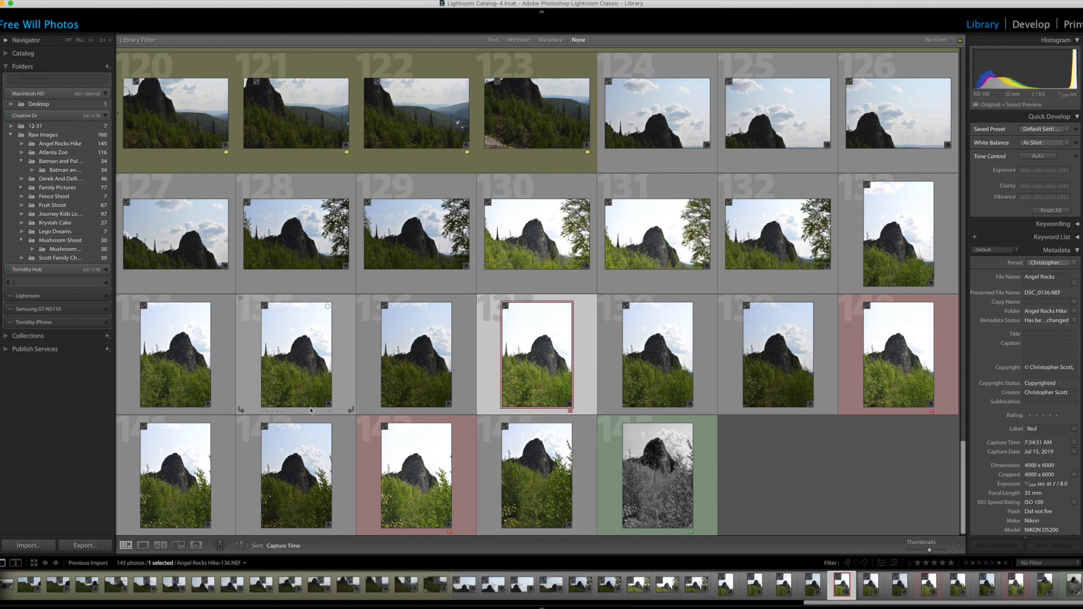
left_click(325, 375, "shift")
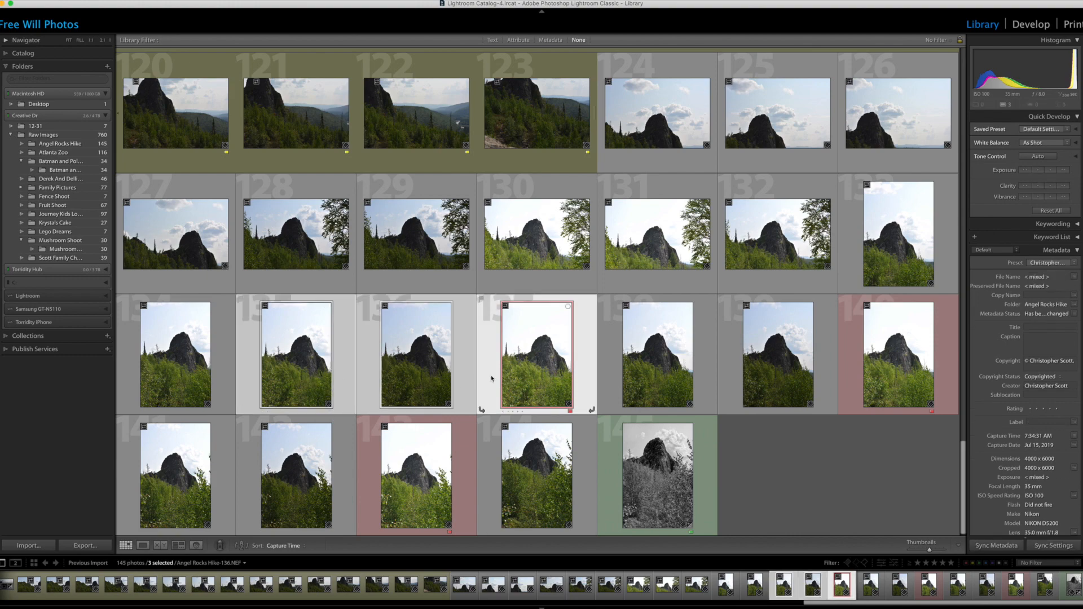
right_click(492, 379)
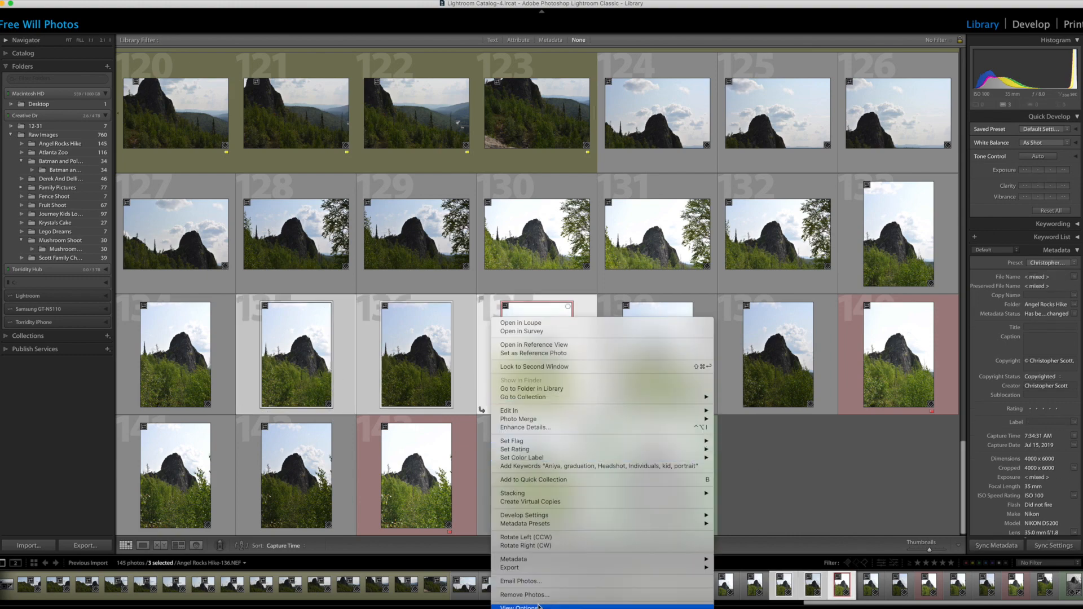
mouse_move(677, 419)
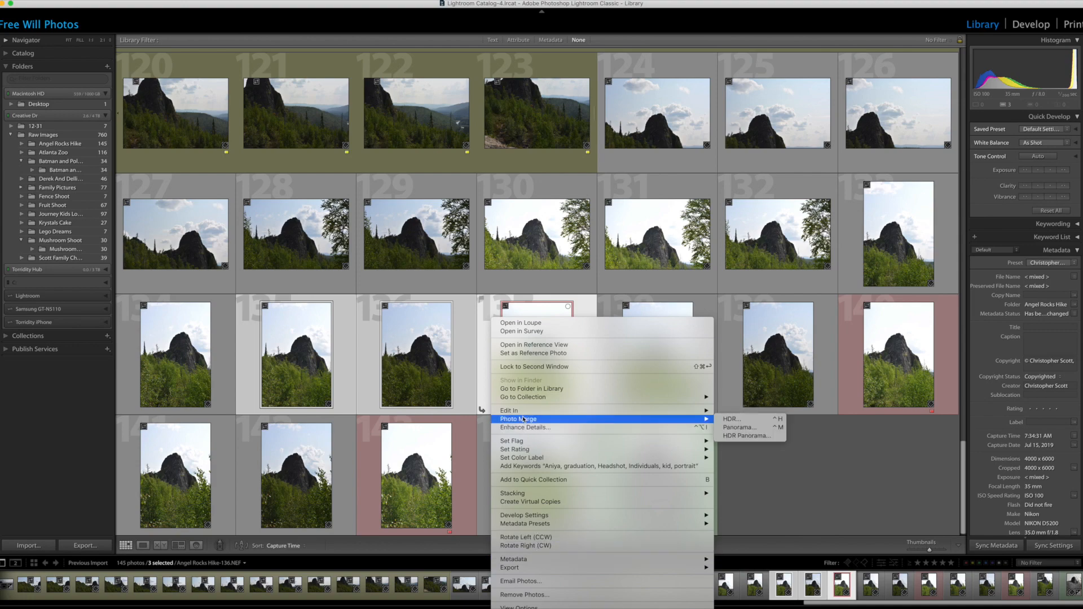
left_click(775, 421)
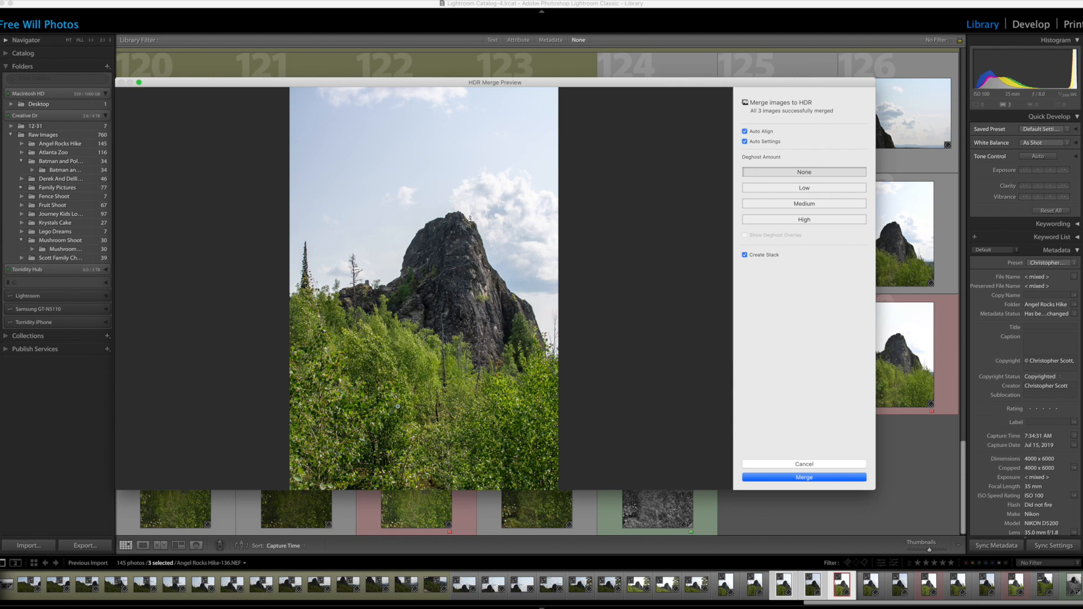
left_click(808, 478)
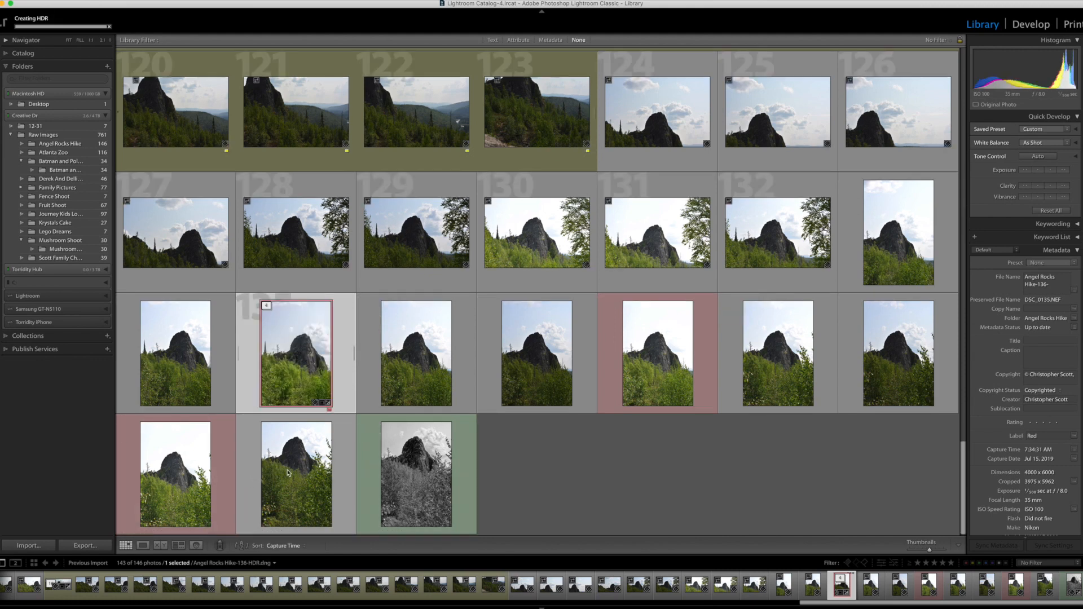
Select the merged HDR photo and expand its stack to show the source exposures
left_click(305, 504)
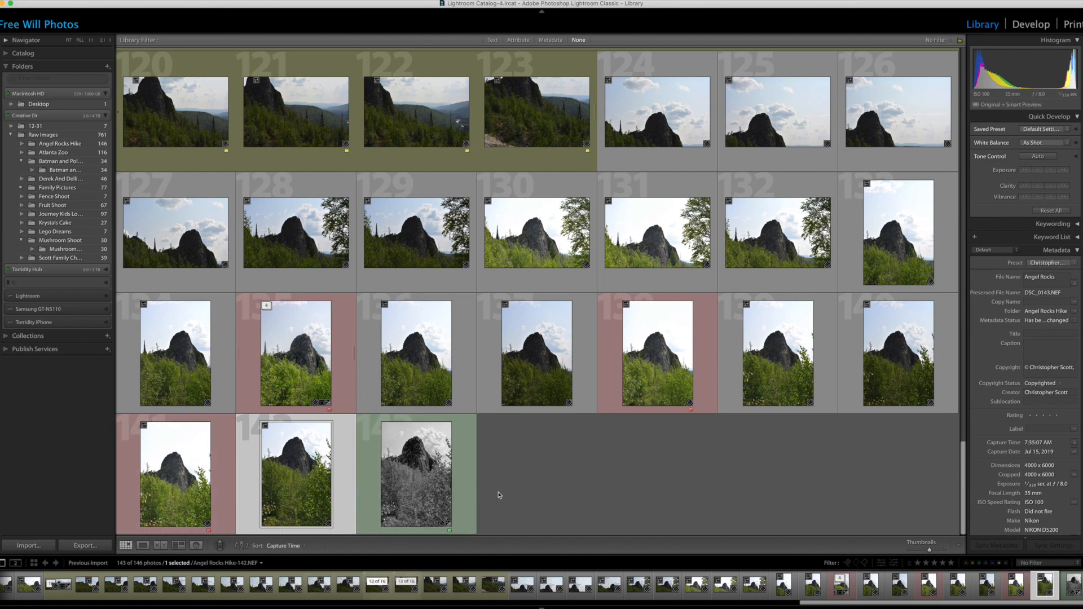
left_click(296, 350)
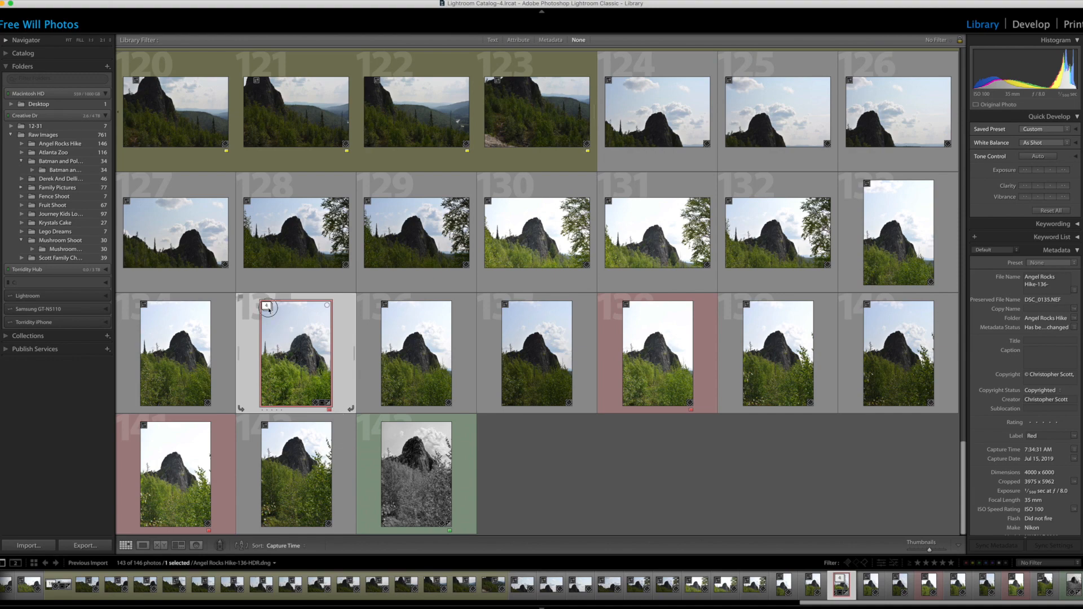
left_click(267, 306)
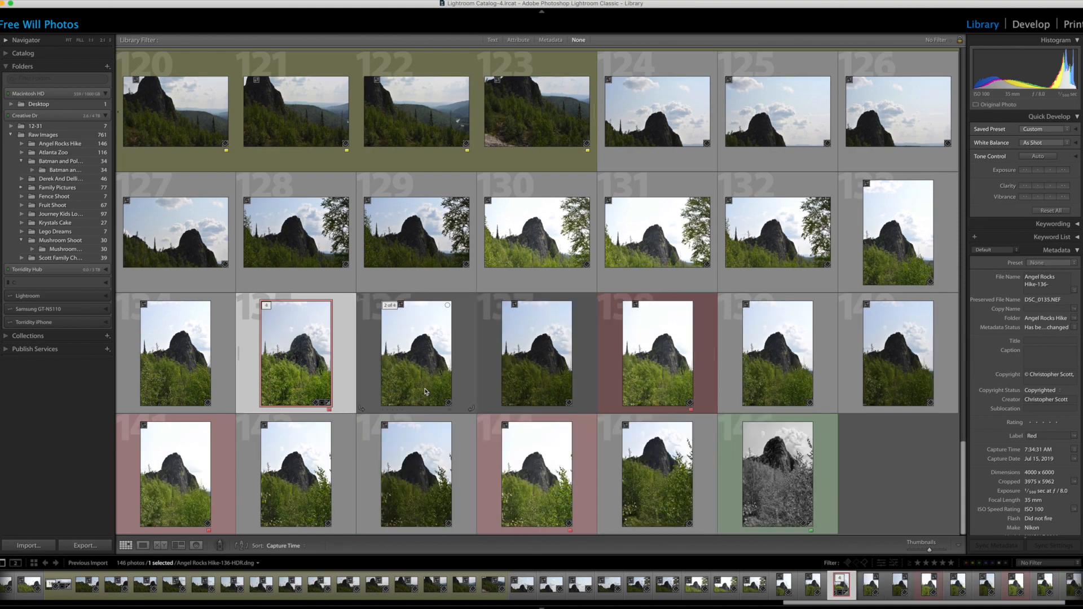
Set the color label of the merged HDR photo to Green
right_click(333, 356)
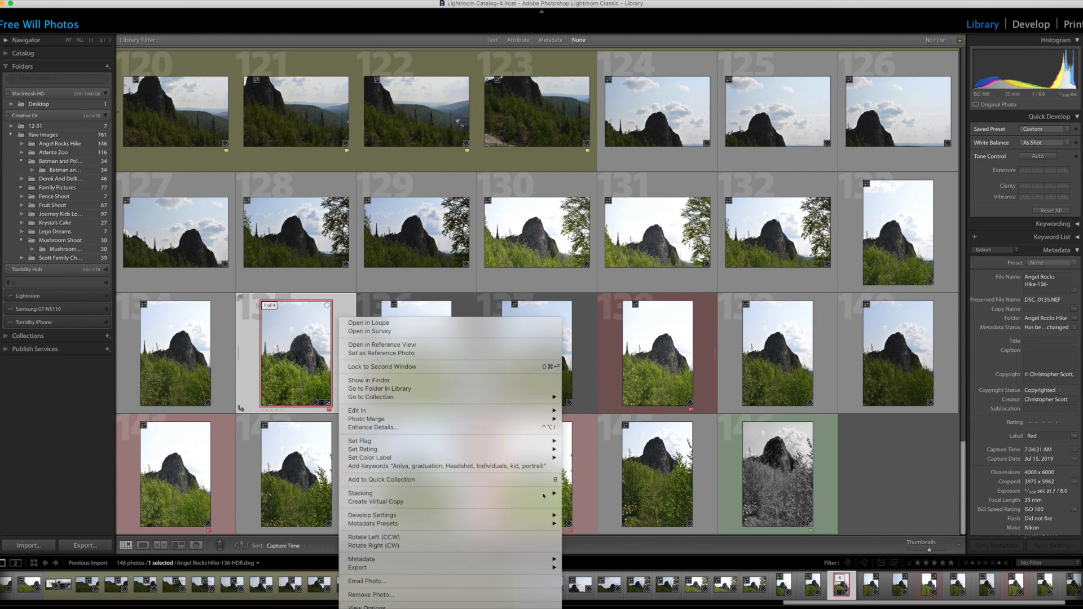
mouse_move(534, 495)
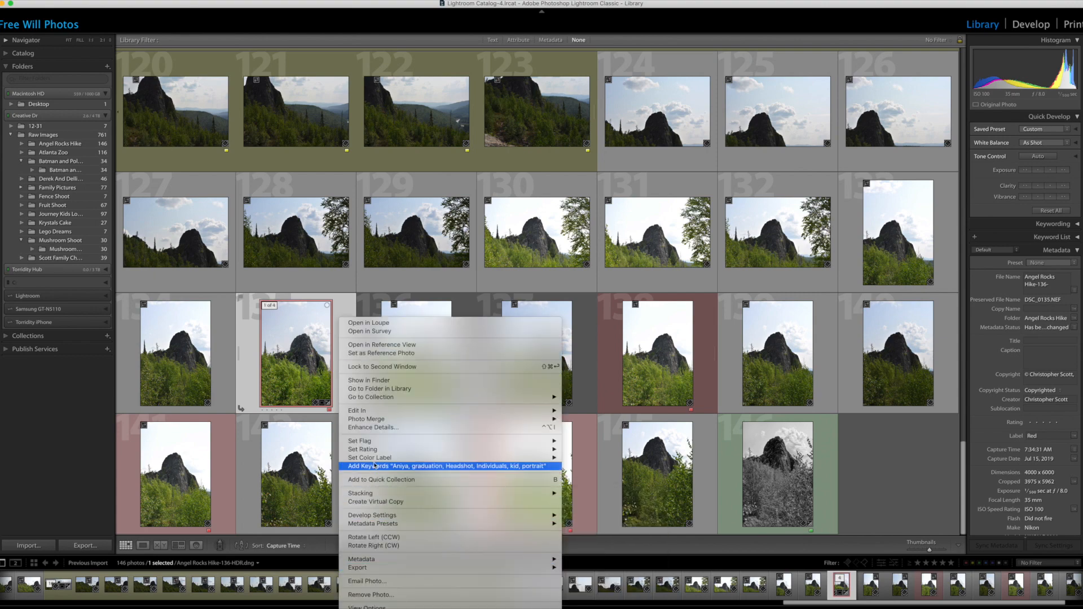
mouse_move(375, 459)
left_click(602, 515)
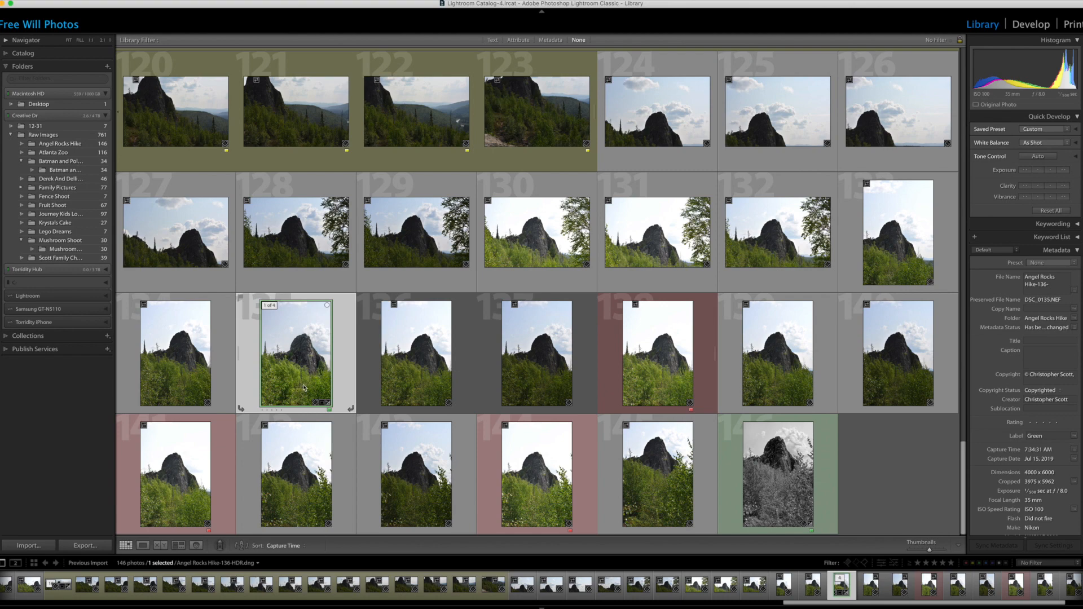
Open the merged HDR photo in the single-image view and examine the rock's detail up close
double_click(297, 354)
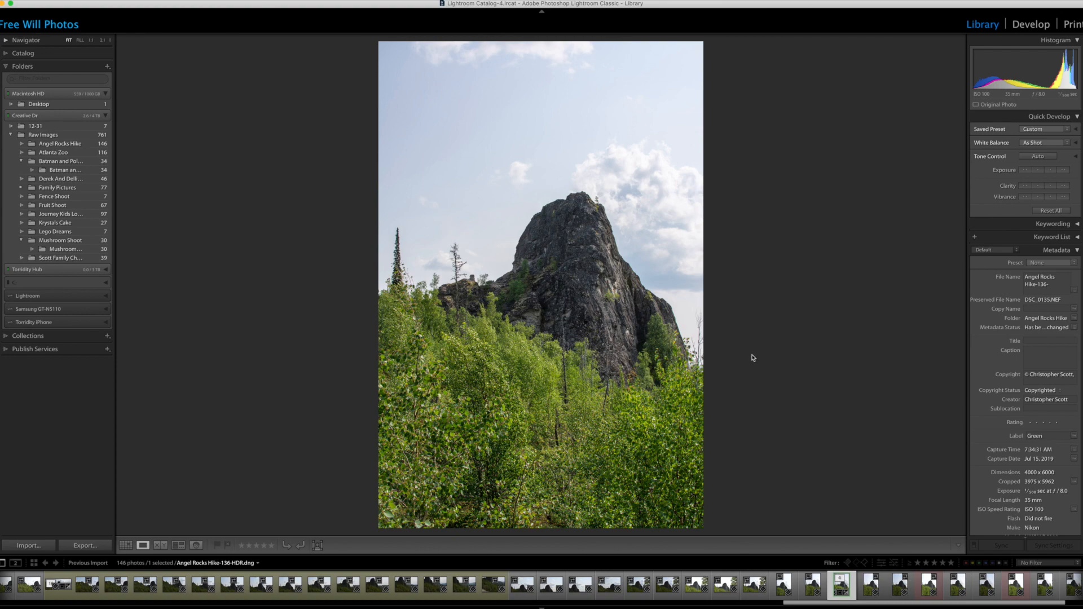
left_click(583, 274)
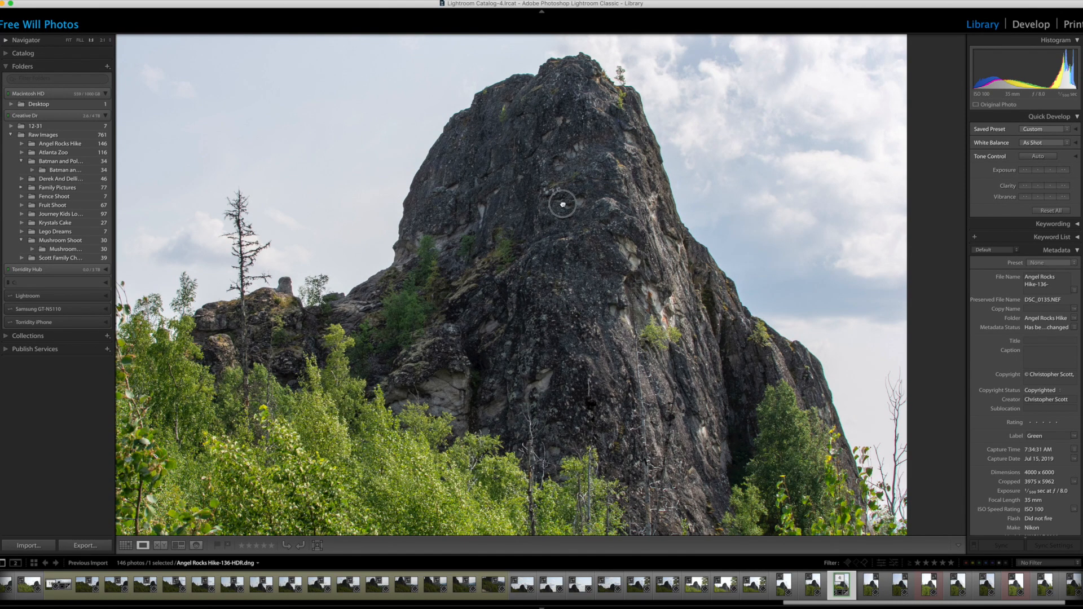
left_click_drag(562, 204, 574, 268)
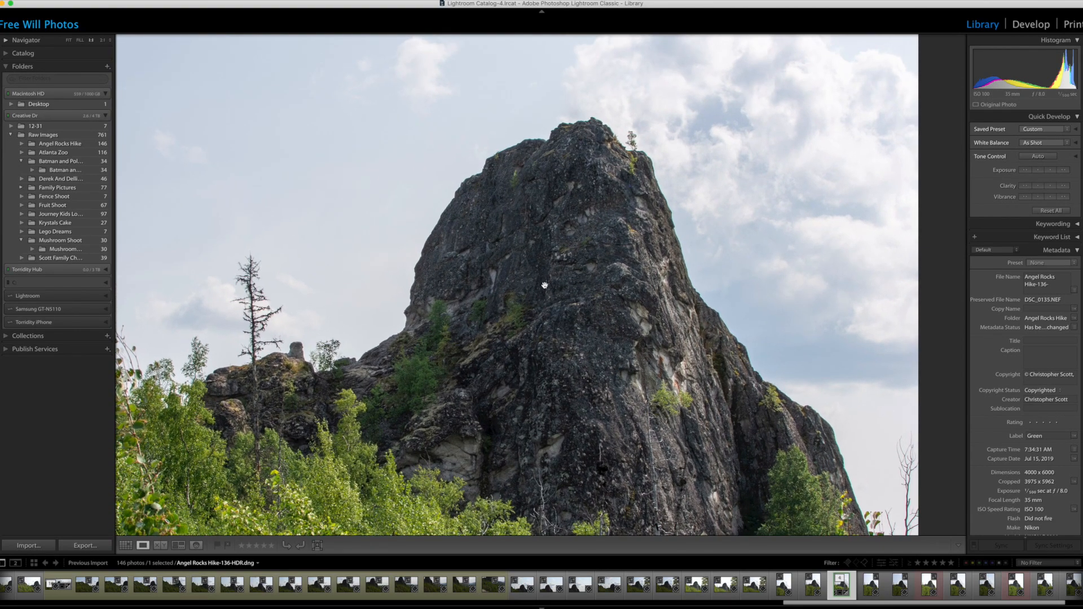
left_click(601, 235)
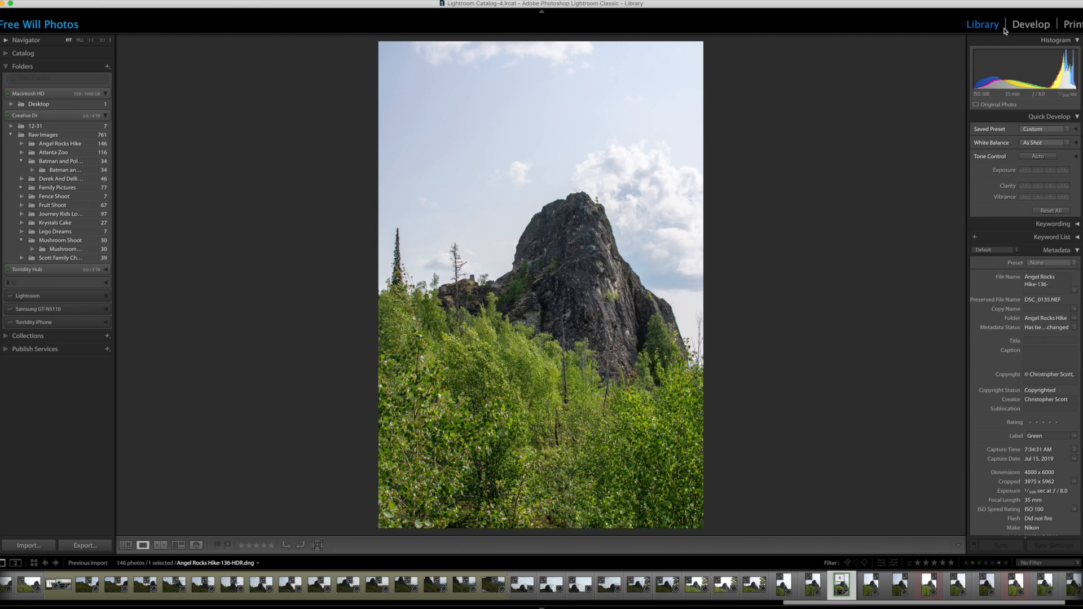
Open the merged HDR photo for developing and set Exposure to -1.30 and Contrast to +48
left_click(1024, 26)
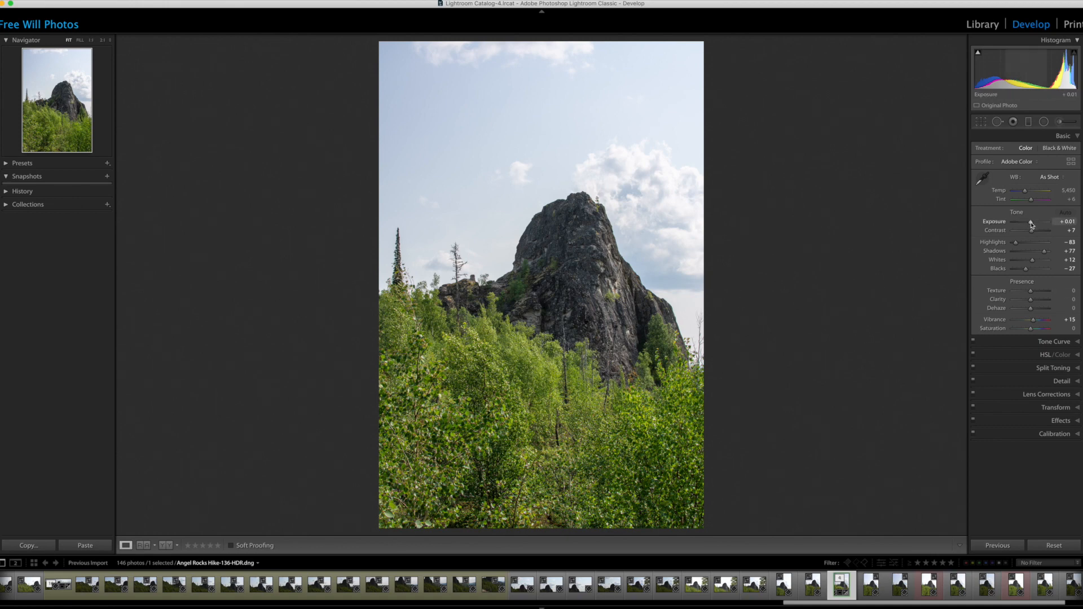
left_click_drag(1031, 224, 1040, 234)
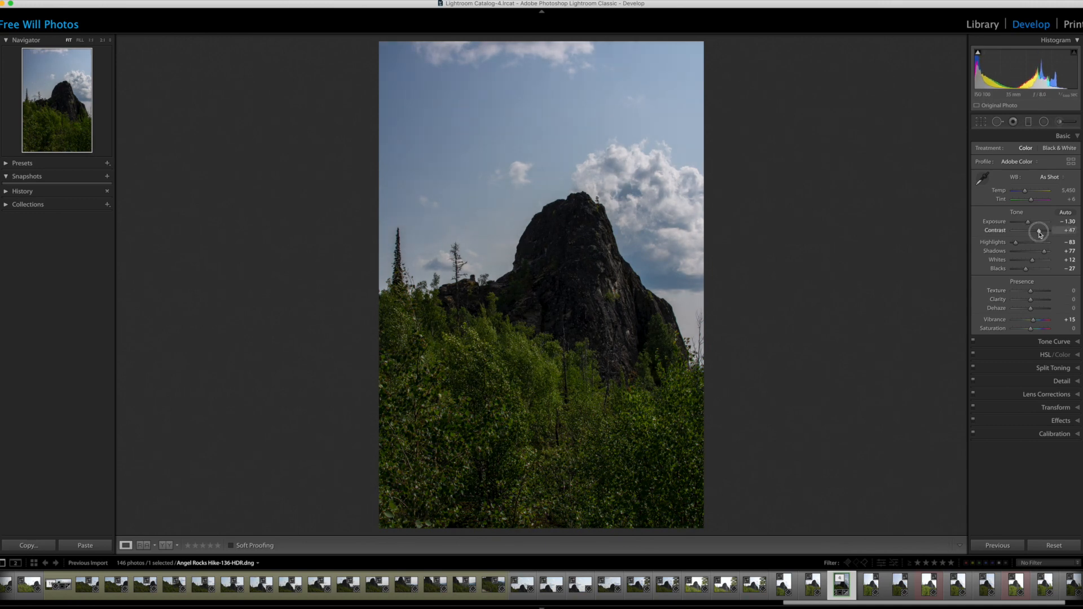
left_click_drag(1041, 234, 1040, 235)
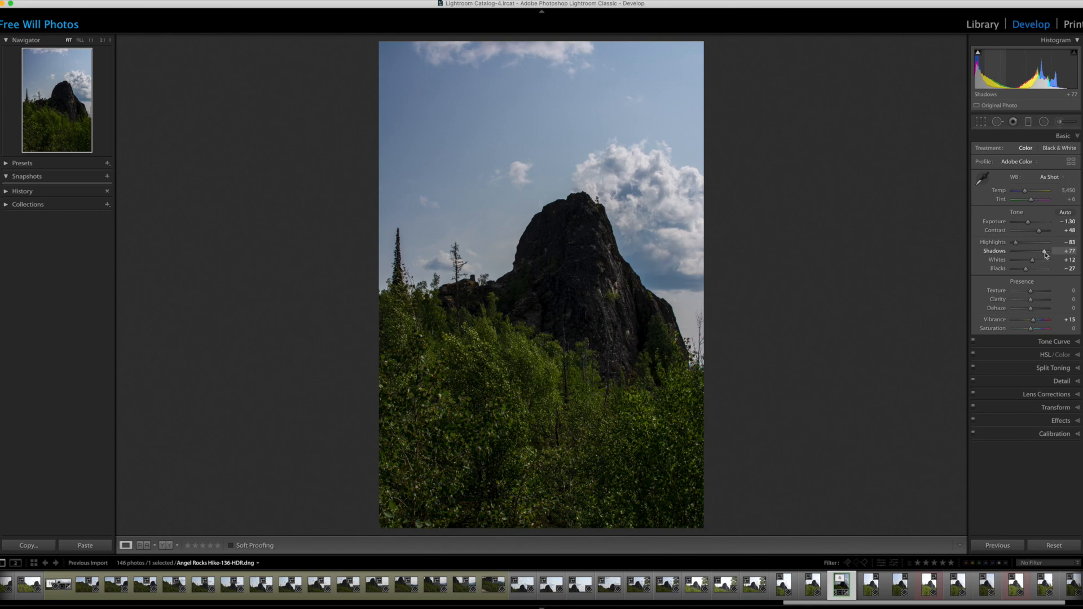
Refine the photo's tonal range by setting Shadows to +48, Blacks to -13 and Whites to +57
left_click_drag(1046, 254, 1042, 255)
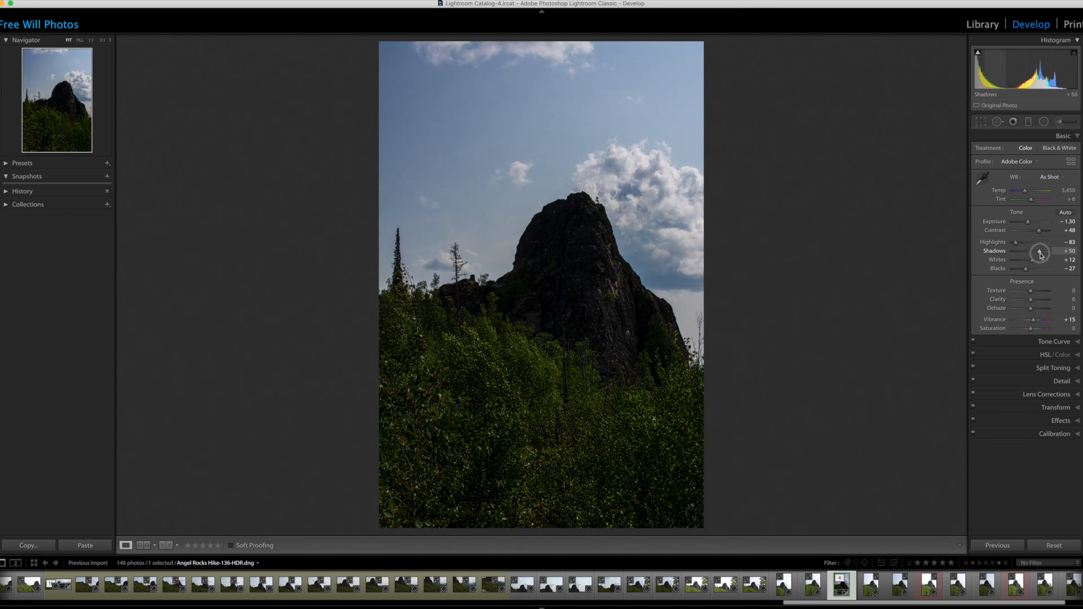
left_click_drag(1041, 255, 1041, 255)
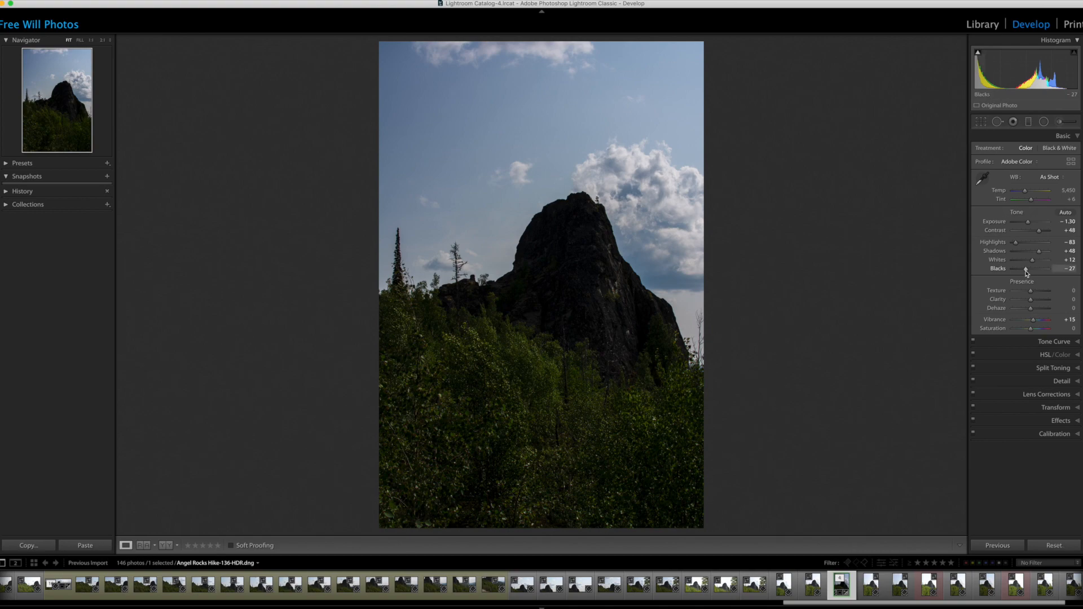
left_click_drag(1027, 271, 1029, 273)
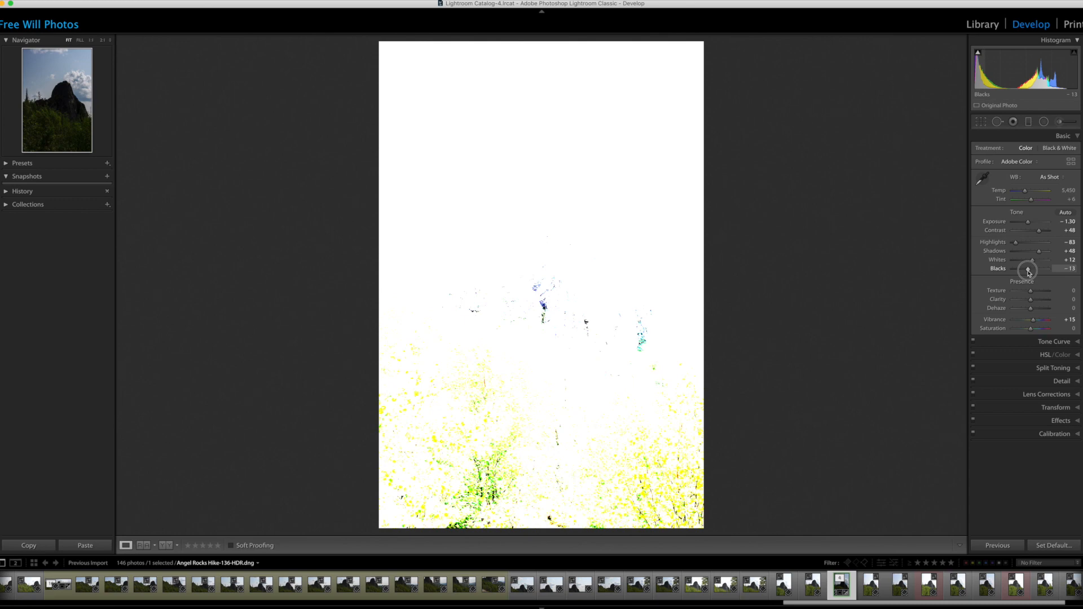
left_click_drag(1029, 273, 1029, 273)
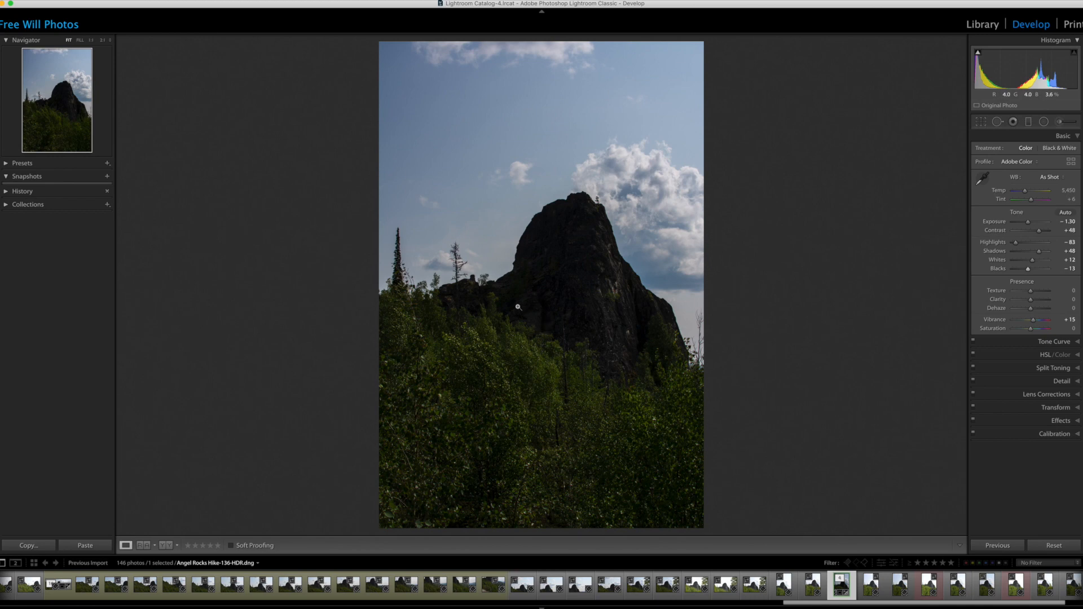
left_click_drag(1029, 271, 1029, 271)
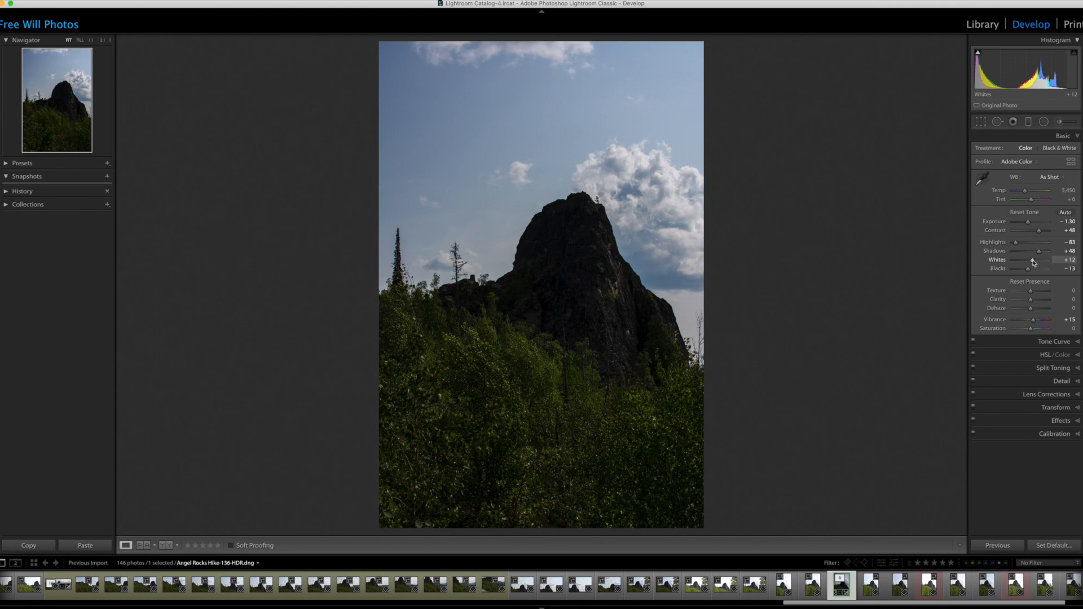
left_click_drag(1034, 263, 1042, 262)
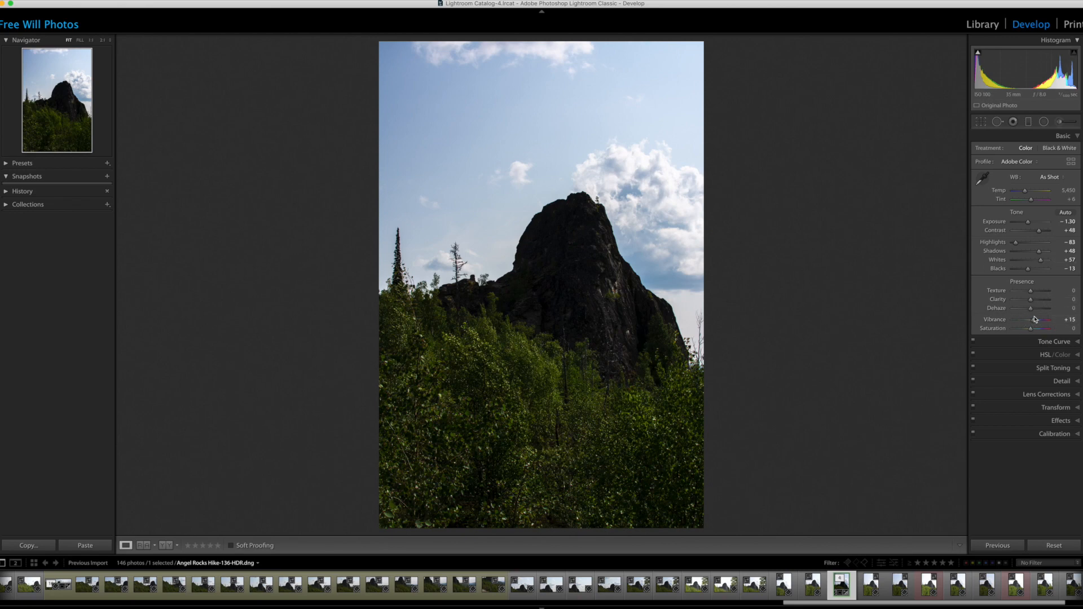
Set the photo's Clarity to +14 and Dehaze to +27, and fine-tune Vibrance to finish the basic adjustments
left_click_drag(1032, 303, 1033, 305)
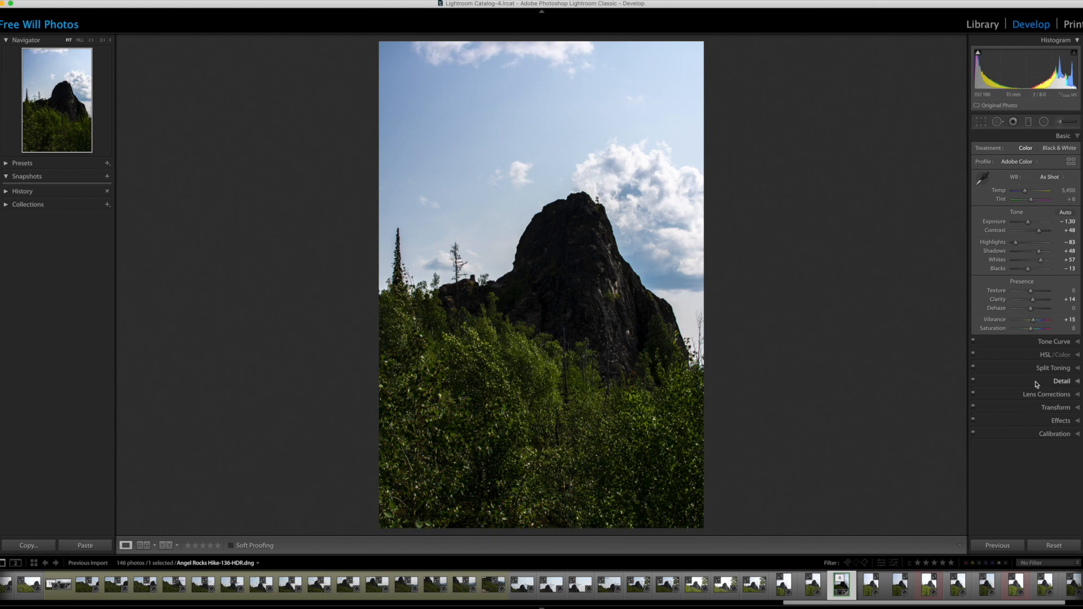
left_click_drag(1031, 309, 1037, 312)
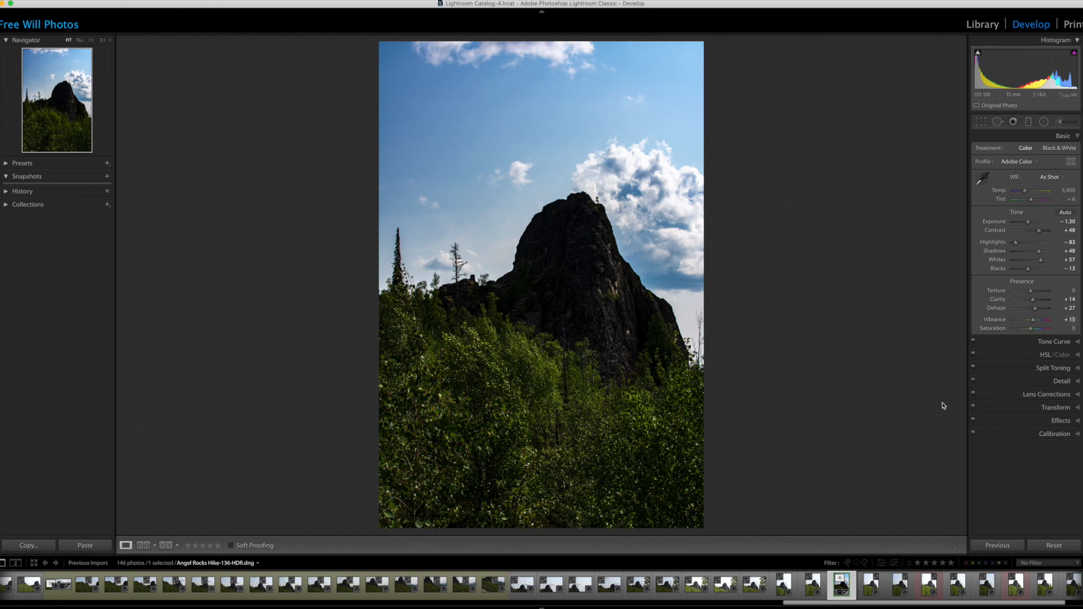
mouse_move(1033, 320)
left_mouse_down()
mouse_move(1055, 326)
mouse_move(996, 331)
mouse_move(1034, 330)
left_mouse_up()
left_click(1074, 139)
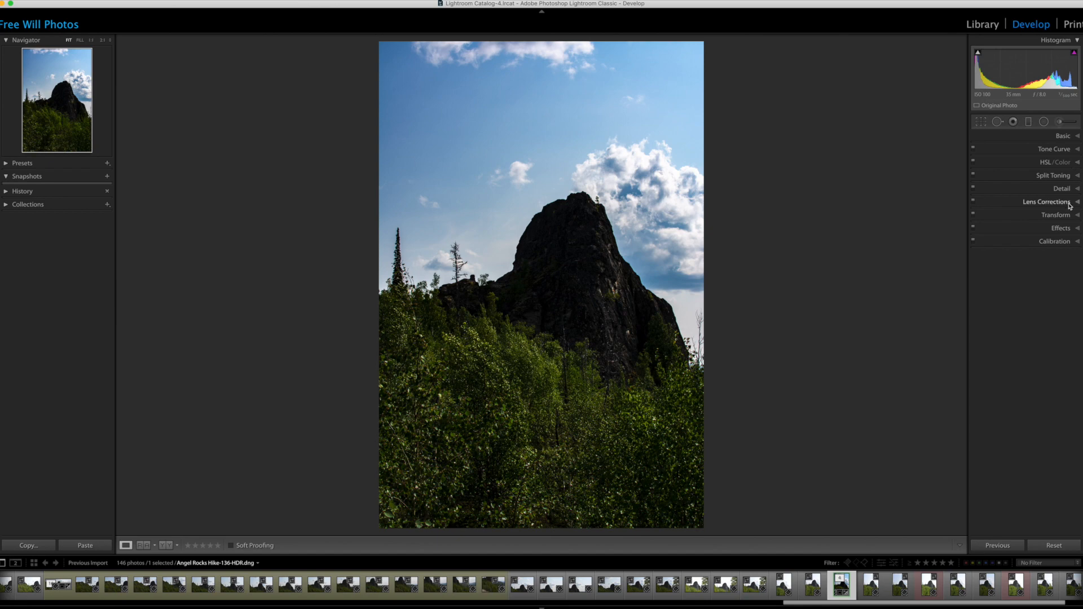
Shape a gentle S-curve on the RGB tone curve, anchoring the midpoint, lowering the shadows and raising the highlights
left_click(1077, 151)
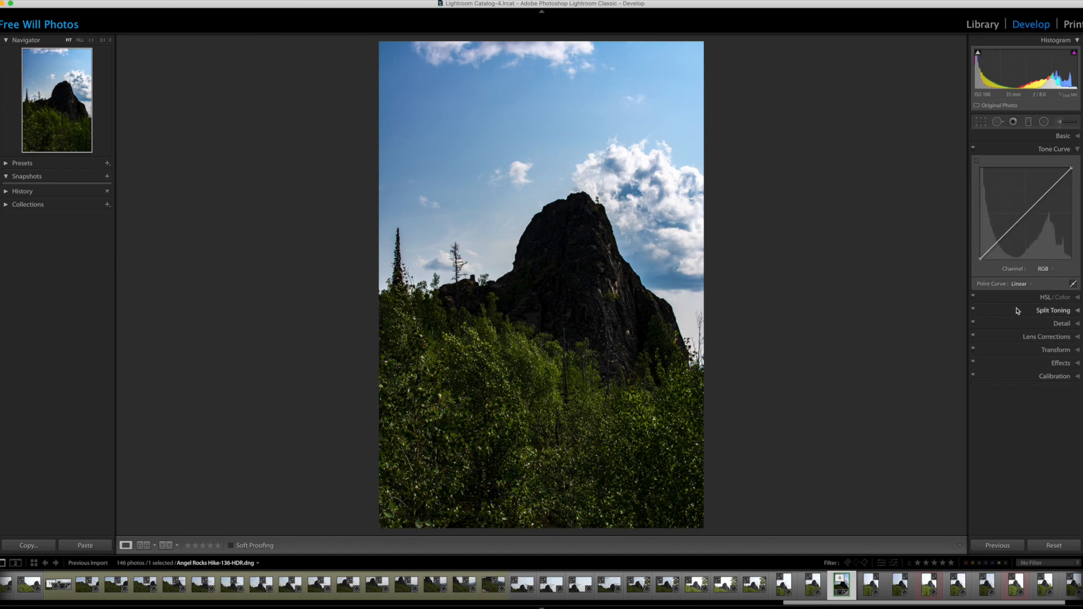
left_click(1025, 214)
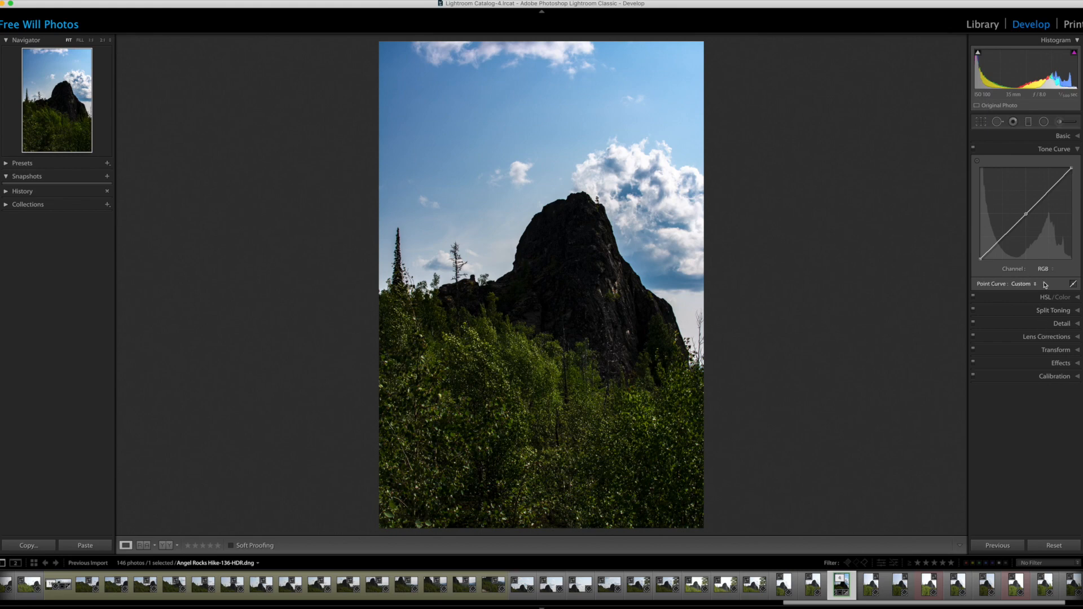
left_click(1003, 238)
left_click(1049, 190)
left_click_drag(1004, 237, 1004, 243)
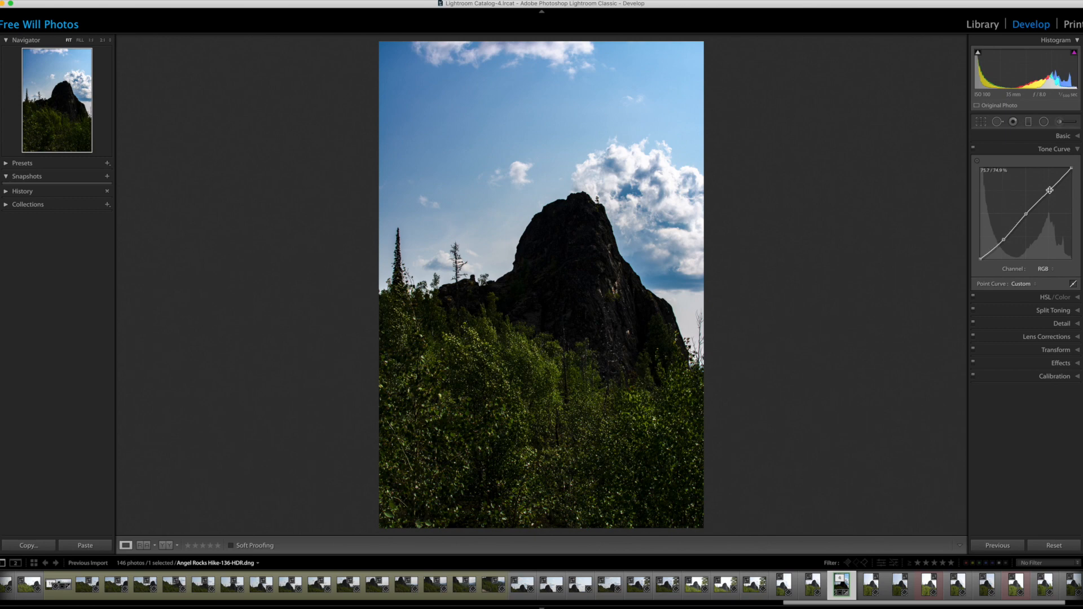
left_click_drag(1051, 193, 1059, 182)
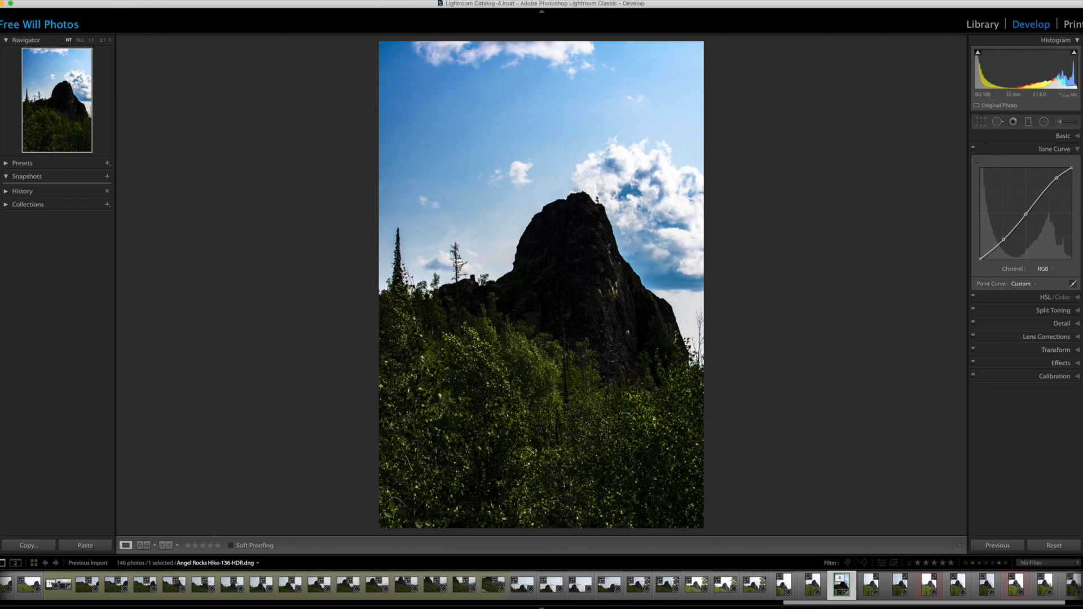
Raise the midpoint of the Green channel's tone curve slightly
left_click(1045, 269)
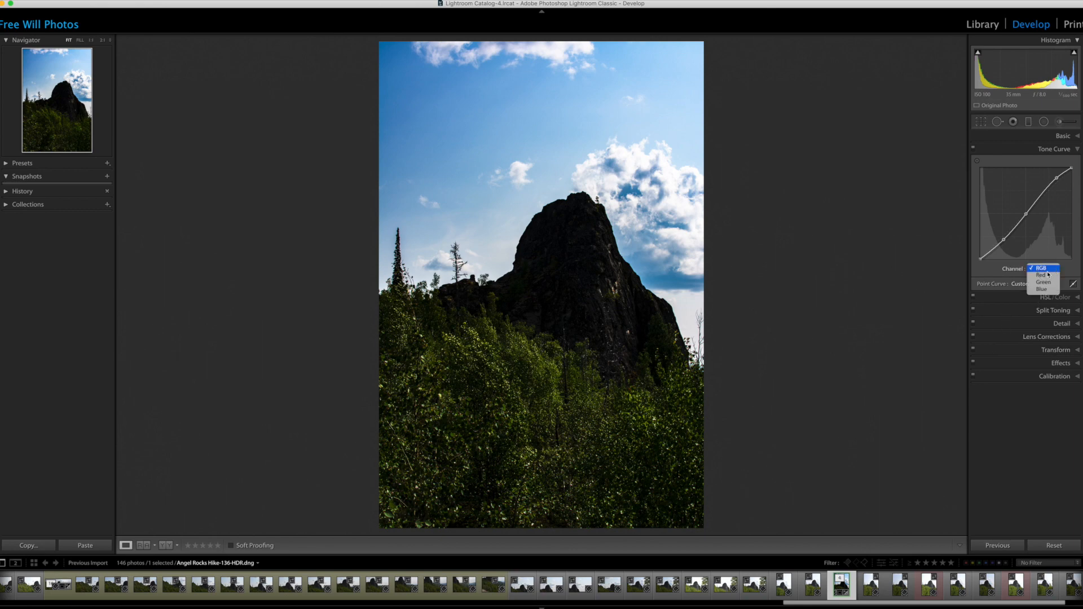
left_click(1044, 282)
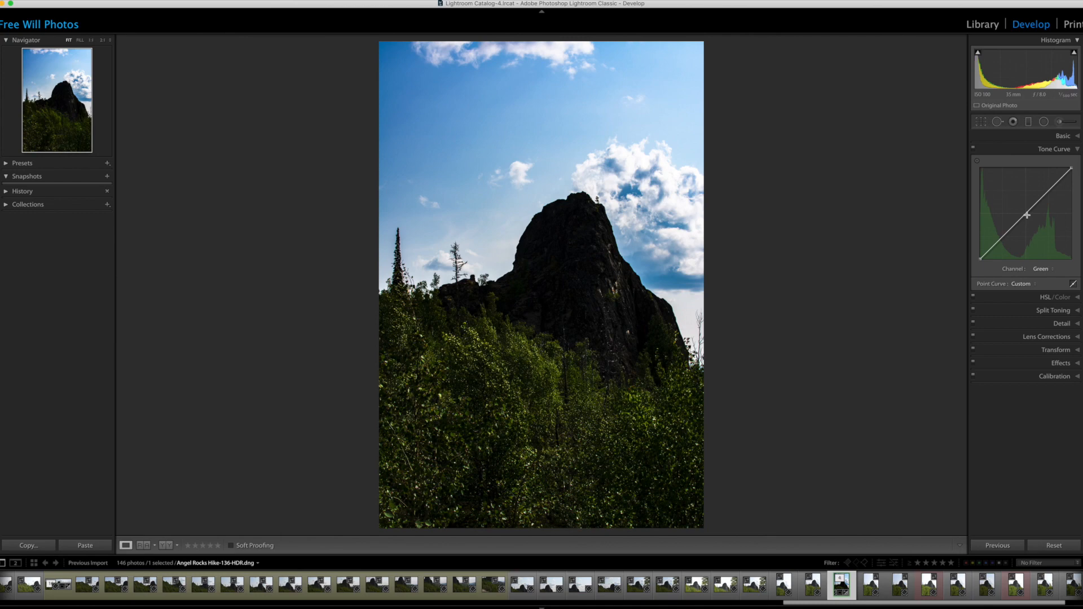
left_click_drag(1028, 215, 1028, 218)
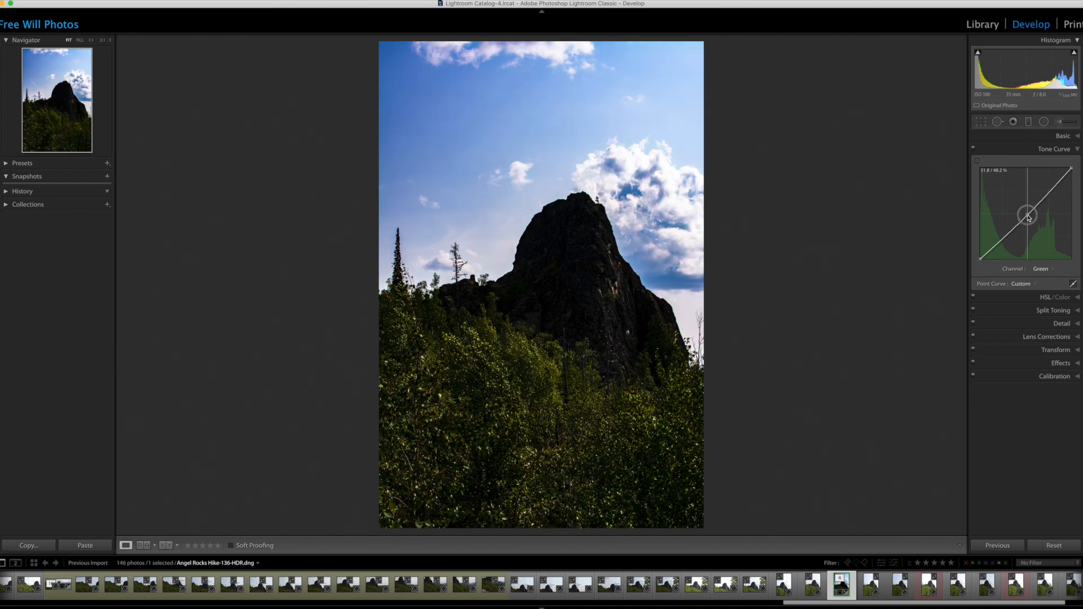
left_click_drag(1028, 217, 1027, 216)
left_click_drag(1026, 213, 1026, 214)
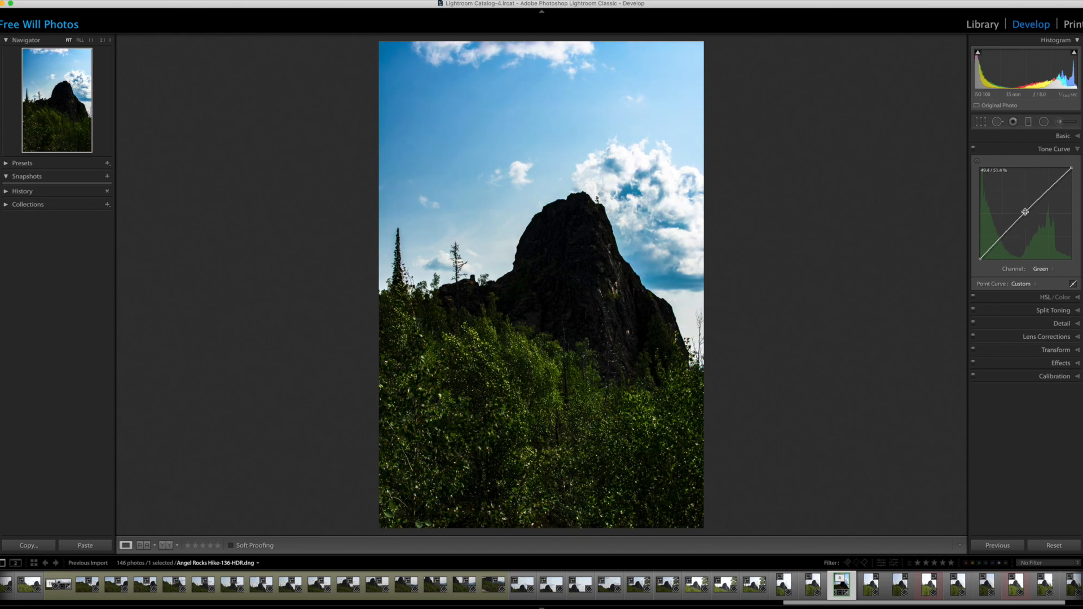
Try bending the midpoint of the Blue channel's tone curve, remove that point and return to the RGB channel
left_click(1042, 270)
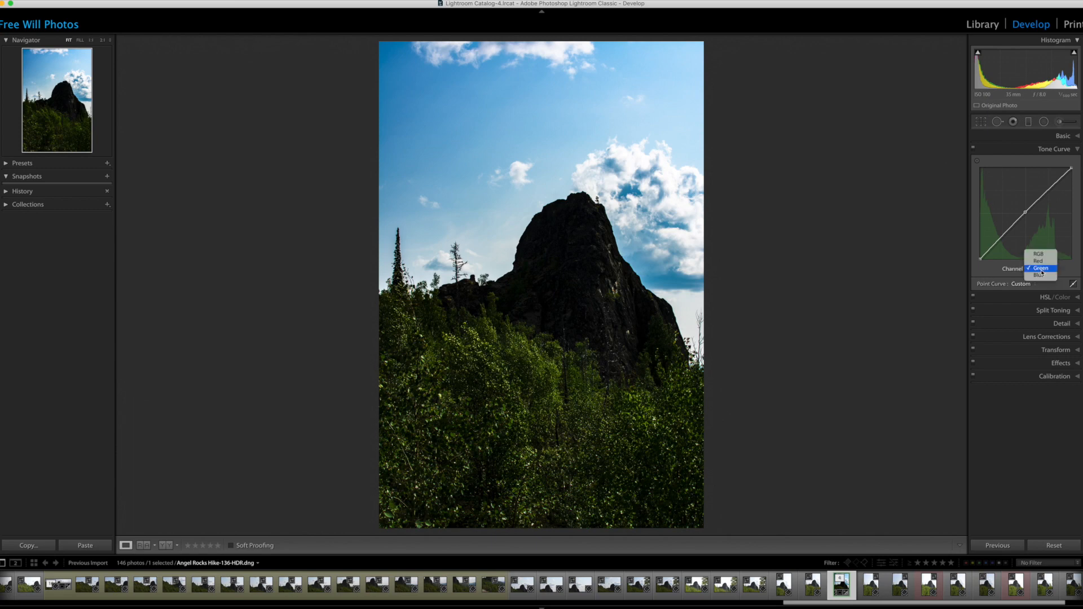
left_click(1041, 277)
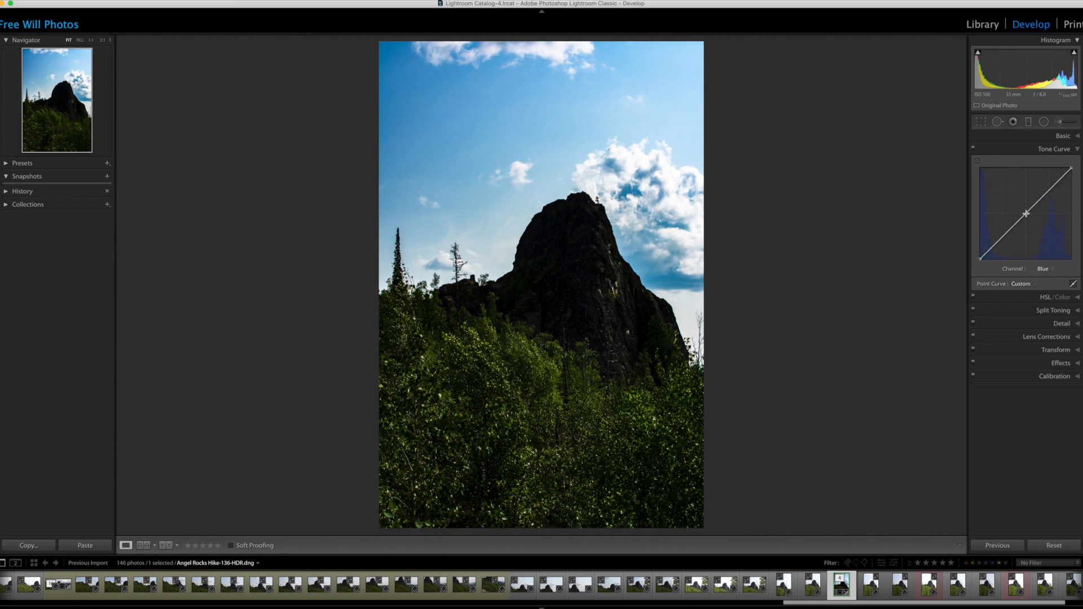
left_click_drag(1025, 209, 1029, 219)
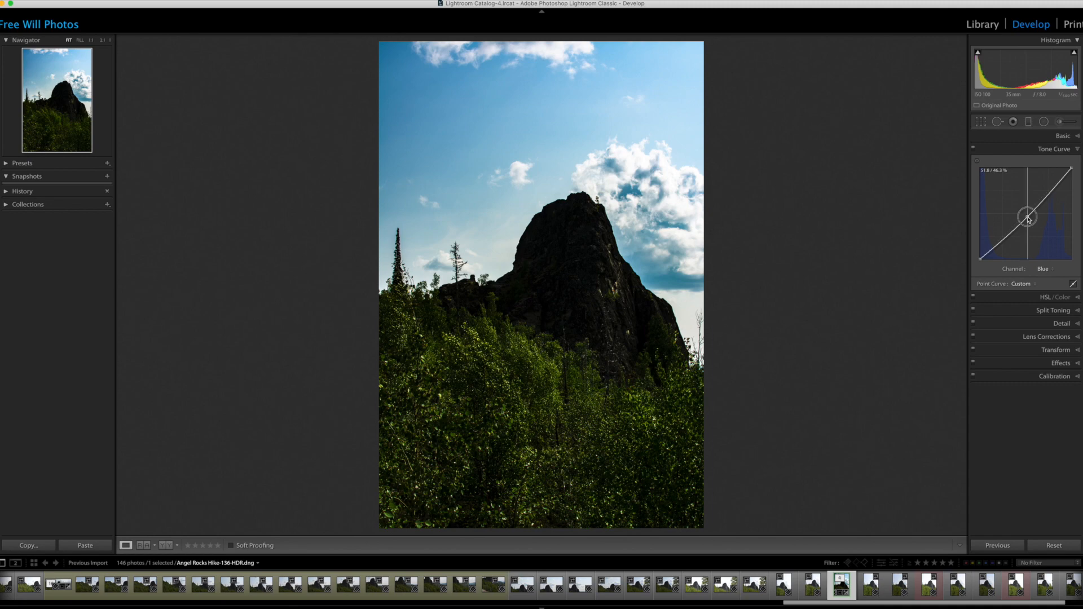
double_click(1029, 220)
left_click(1043, 269)
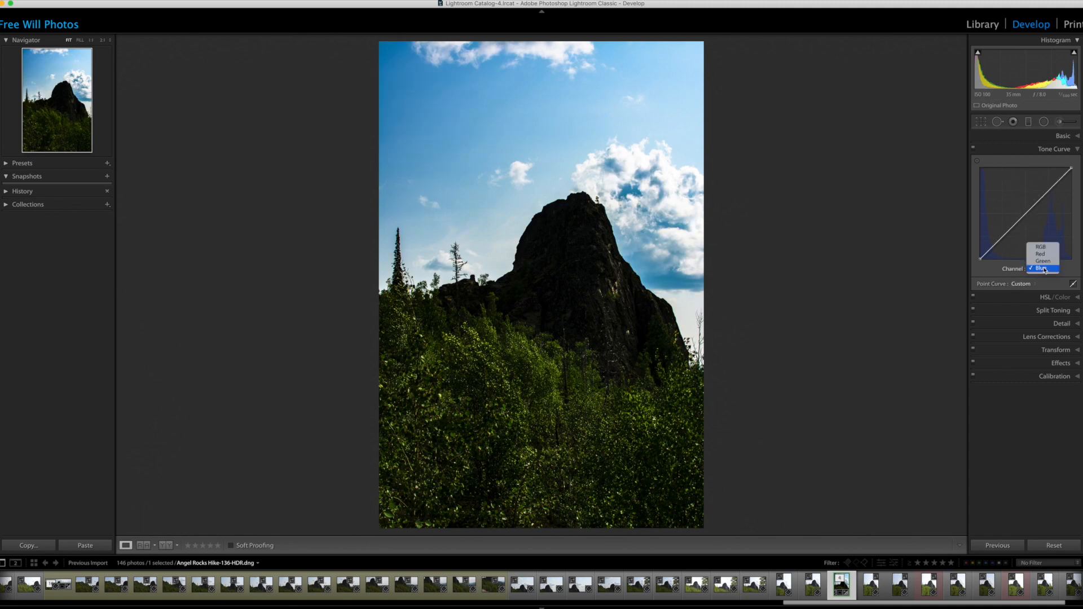
left_click(1041, 247)
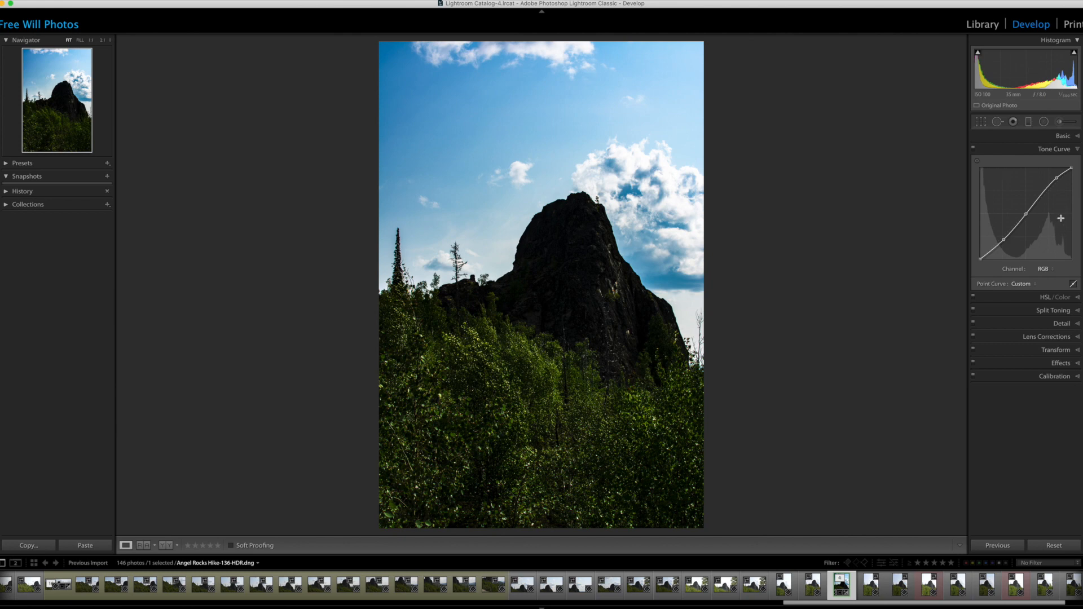
left_click(1076, 150)
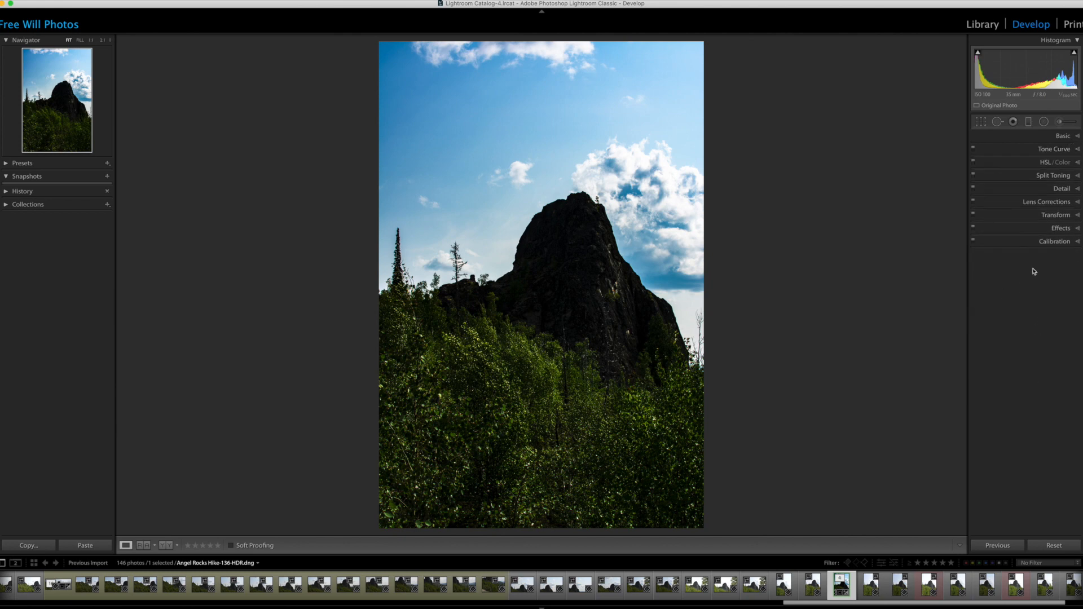
Darken the foliage greens by setting Green Luminance to -47 and reducing Green Saturation in the color adjustments
left_click(1077, 163)
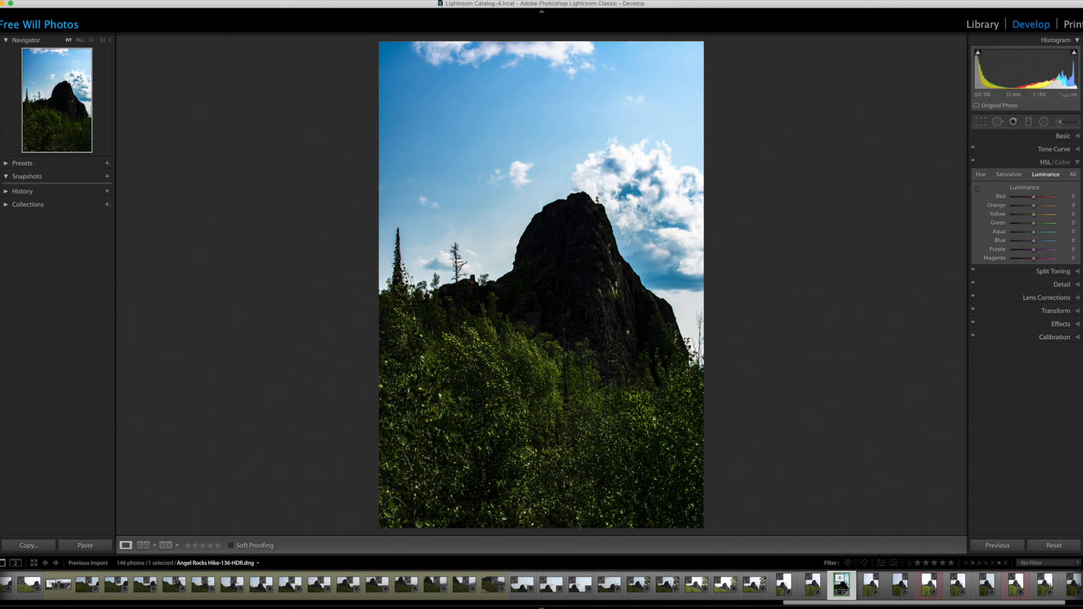
left_click(1065, 163)
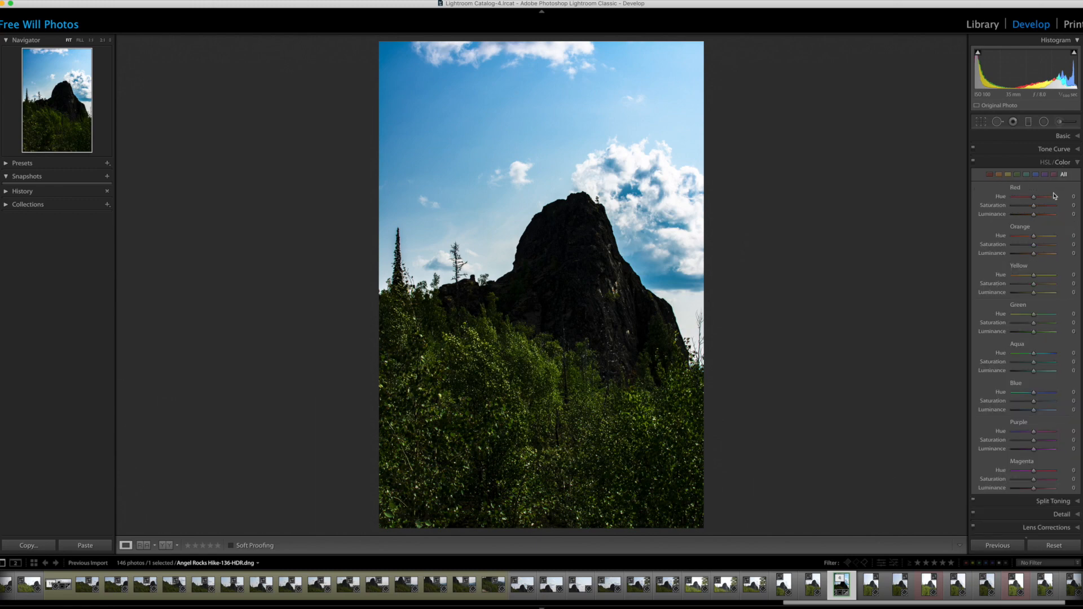
left_click(1017, 174)
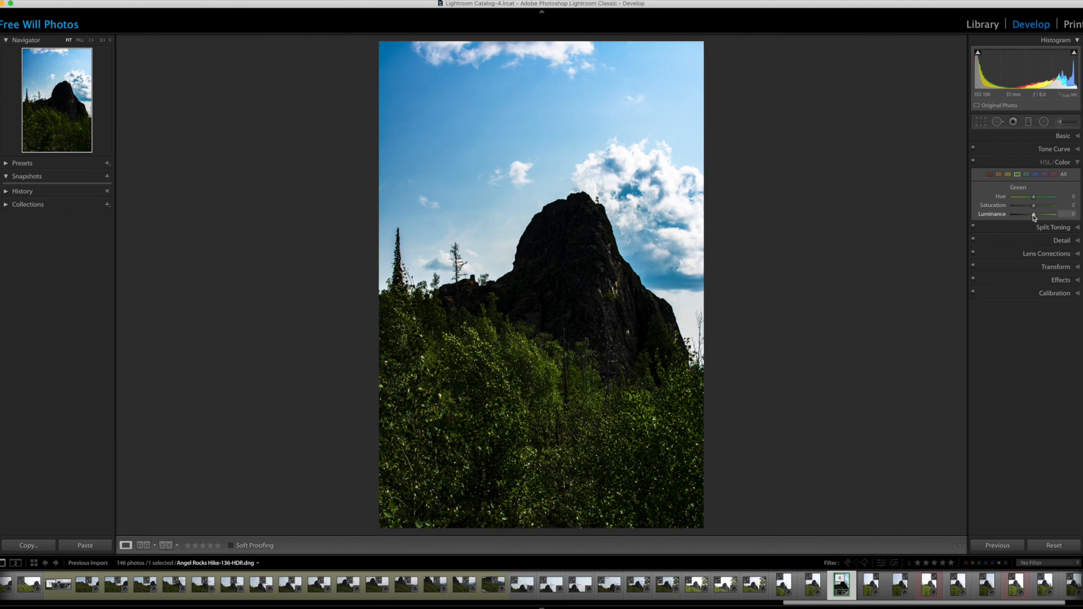
left_click(1035, 217)
mouse_move(1035, 217)
left_mouse_down()
mouse_move(1011, 218)
mouse_move(1040, 219)
mouse_move(1026, 219)
left_mouse_up()
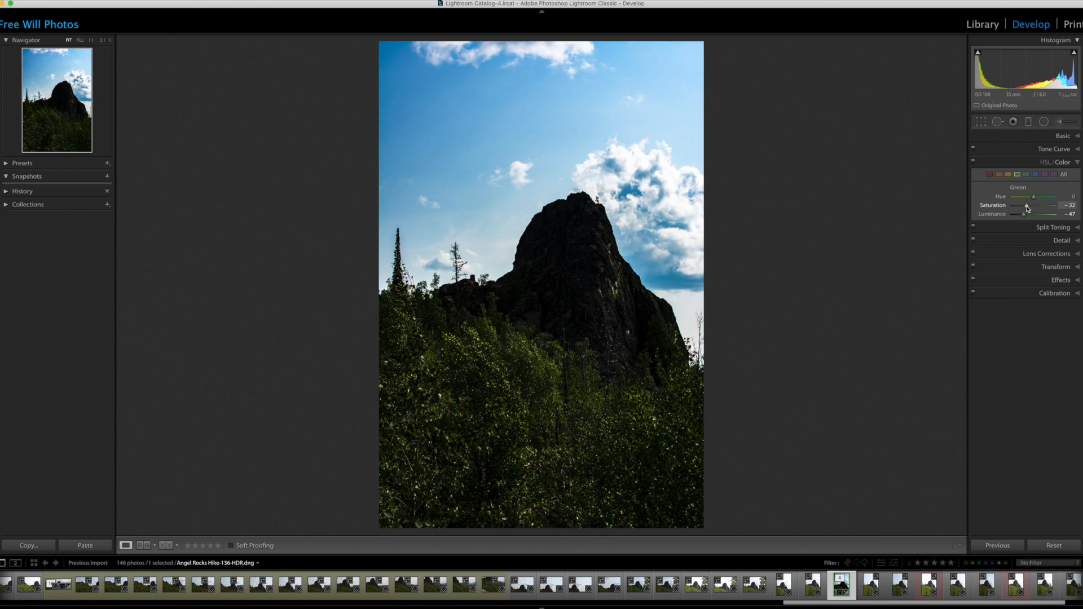
left_click_drag(1027, 209, 1052, 213)
left_click_drag(1052, 213, 1029, 212)
Set Yellow Luminance and Saturation to -15 each and check the foliage up close
left_click(1008, 175)
left_click_drag(1034, 216, 1032, 208)
left_click(573, 432)
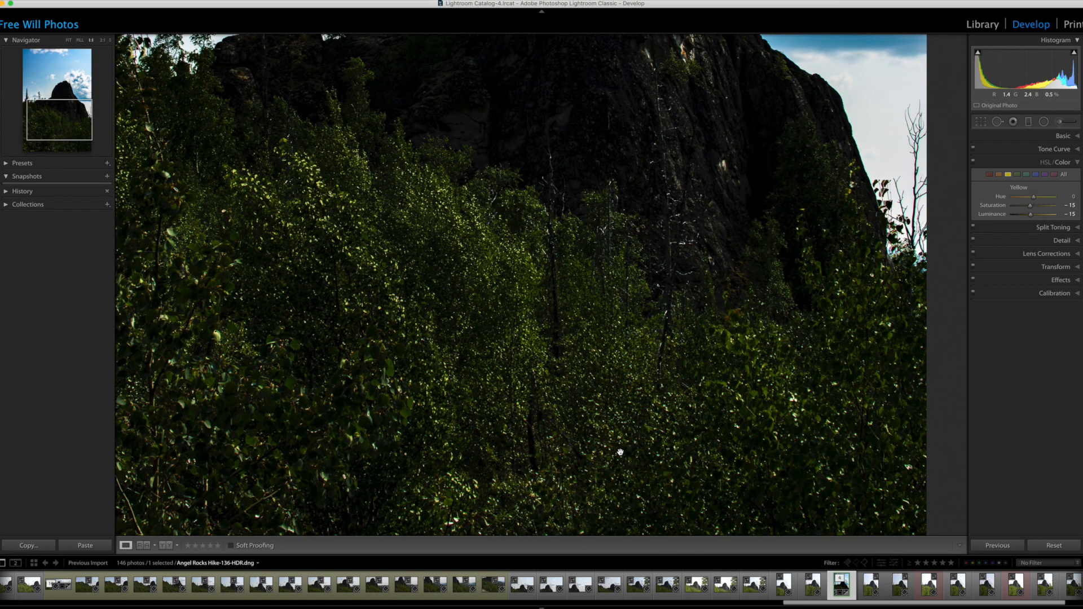
left_click(600, 388)
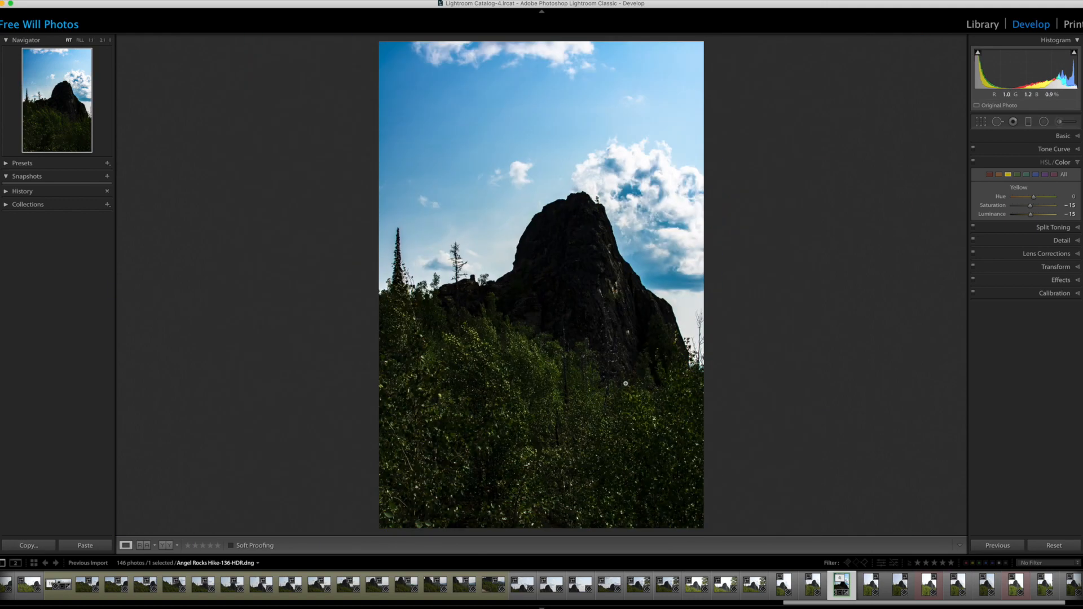
Adjust the sky's blues by setting Blue Luminance to -26, Saturation to -22 and Hue to +17
left_click(1078, 162)
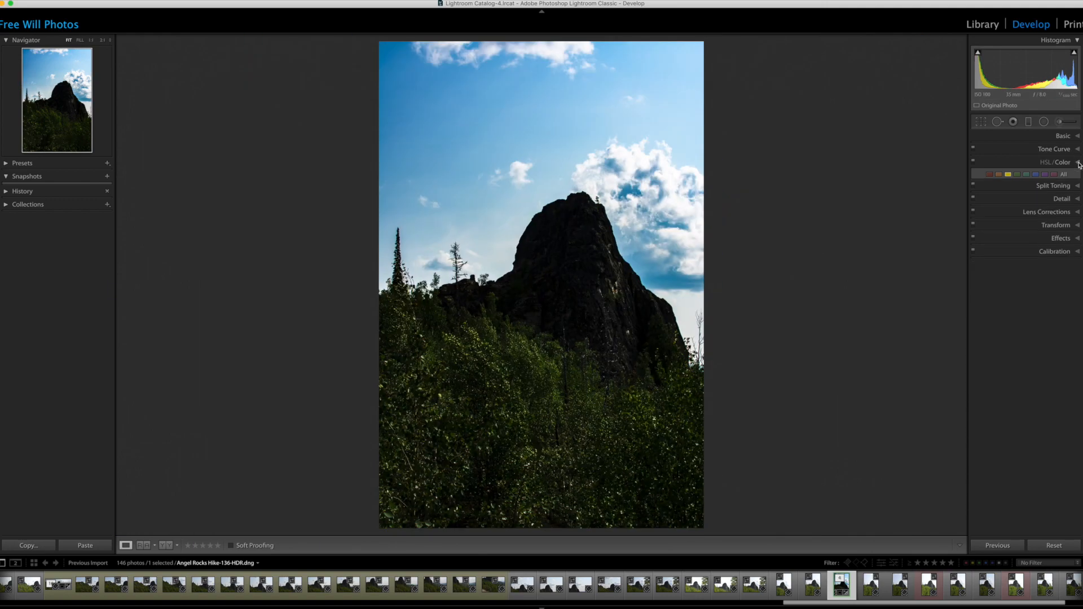
left_click(1078, 162)
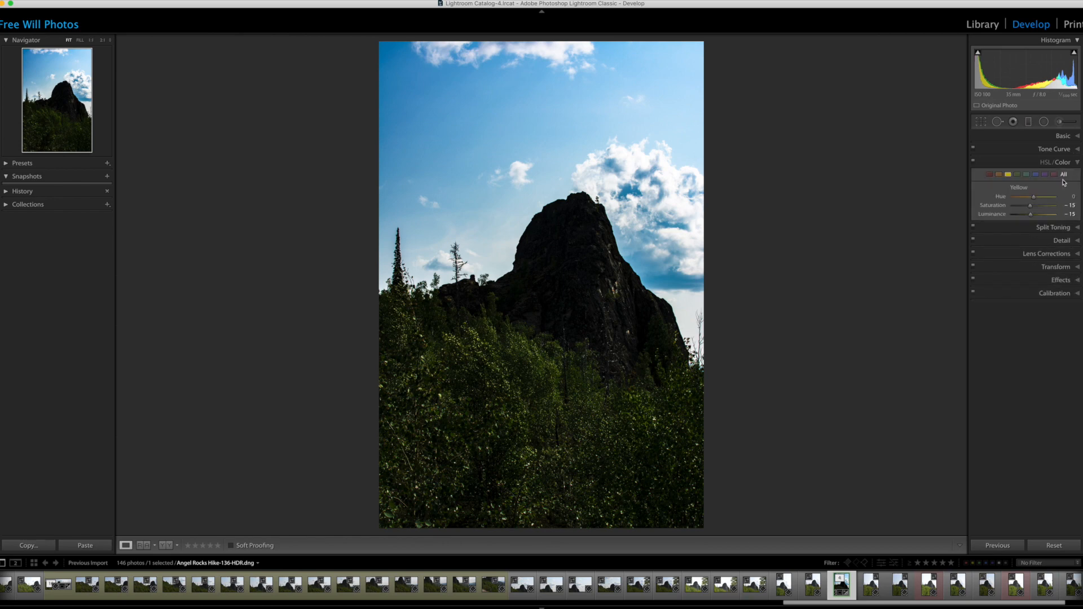
left_click(1040, 177)
left_click_drag(1034, 218, 1036, 203)
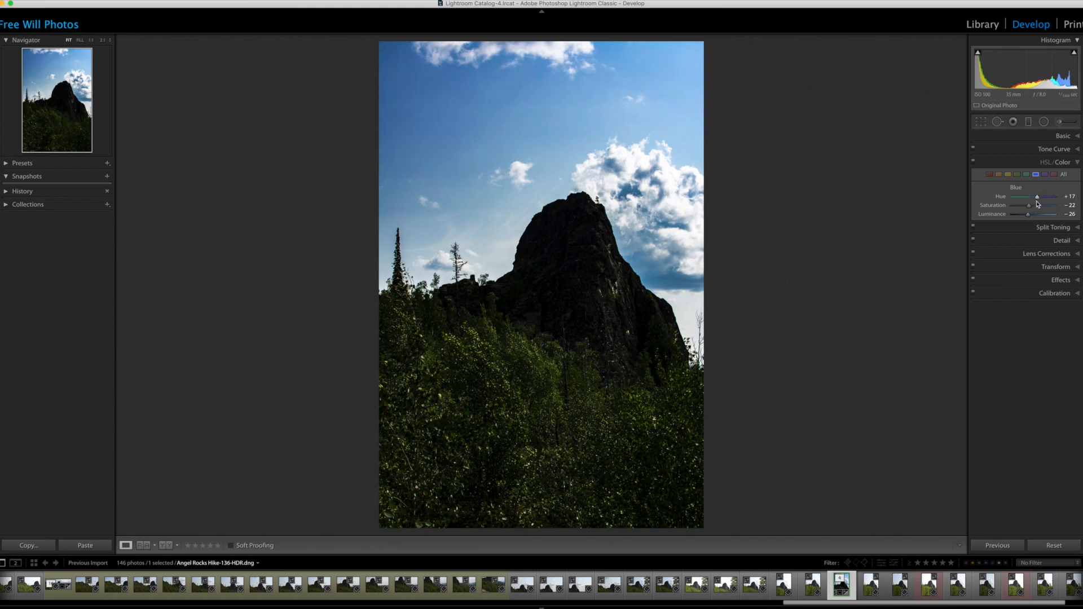
Close the color adjustments, then try enabling the lens profile corrections and switch them off again
mouse_move(1039, 201)
left_mouse_down()
mouse_move(1076, 204)
mouse_move(1037, 201)
left_mouse_up()
left_click(1078, 163)
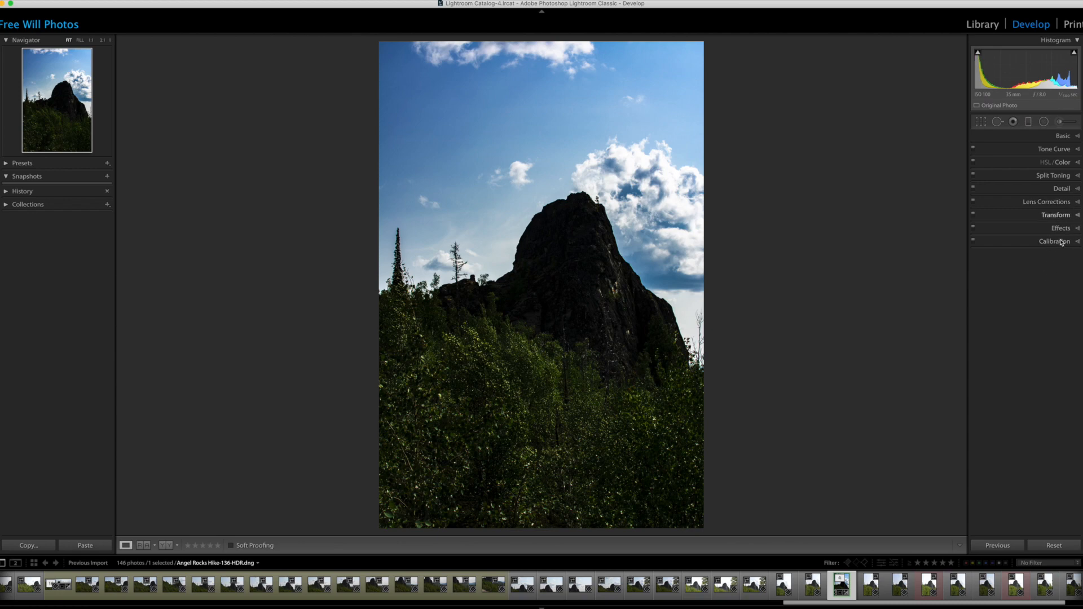
left_click(1075, 202)
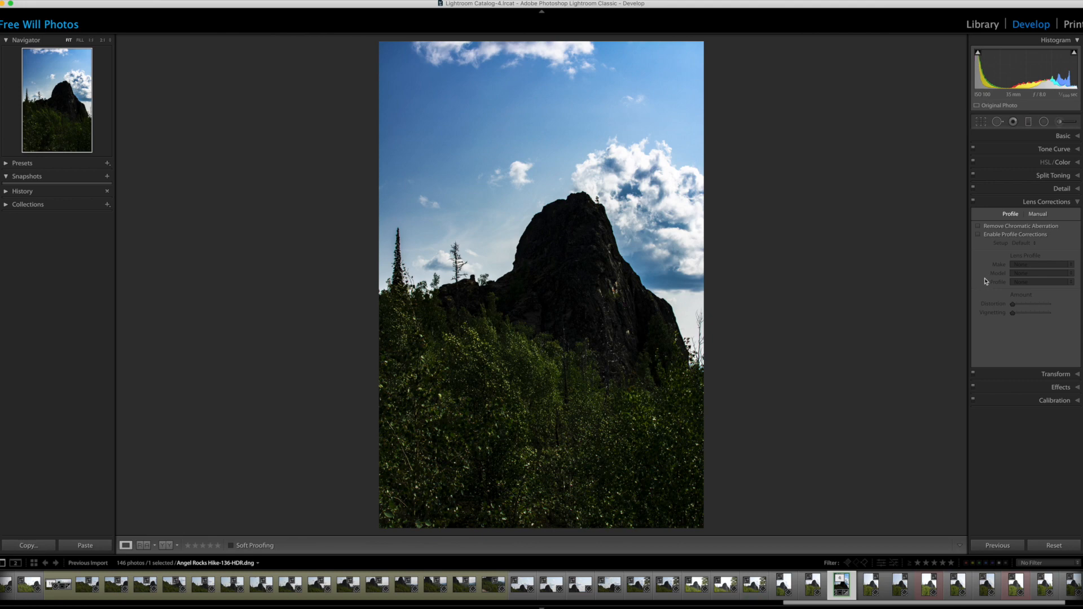
left_click(979, 235)
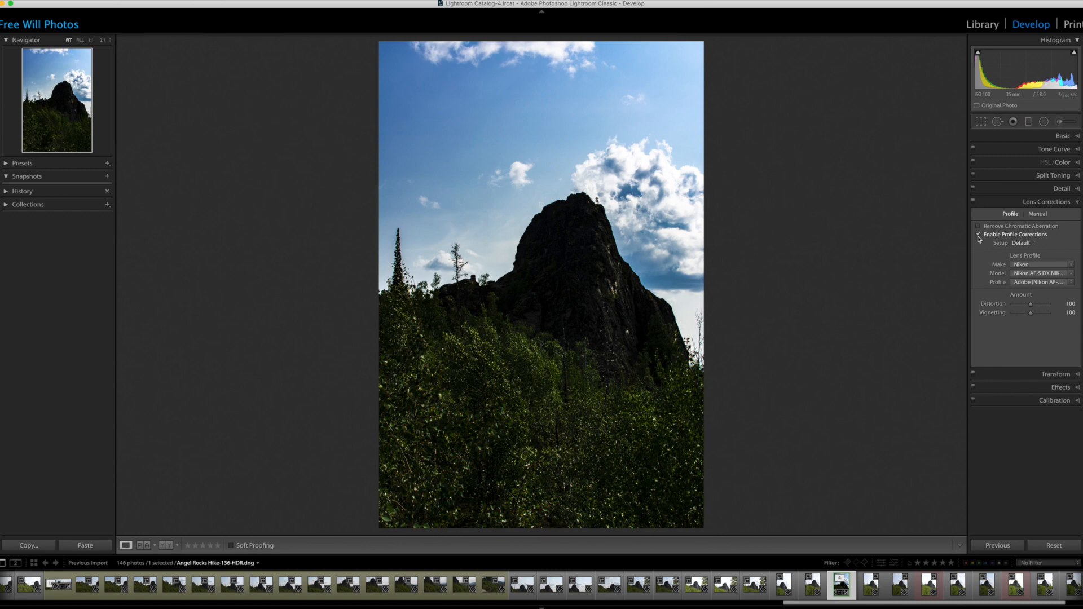
left_click(979, 235)
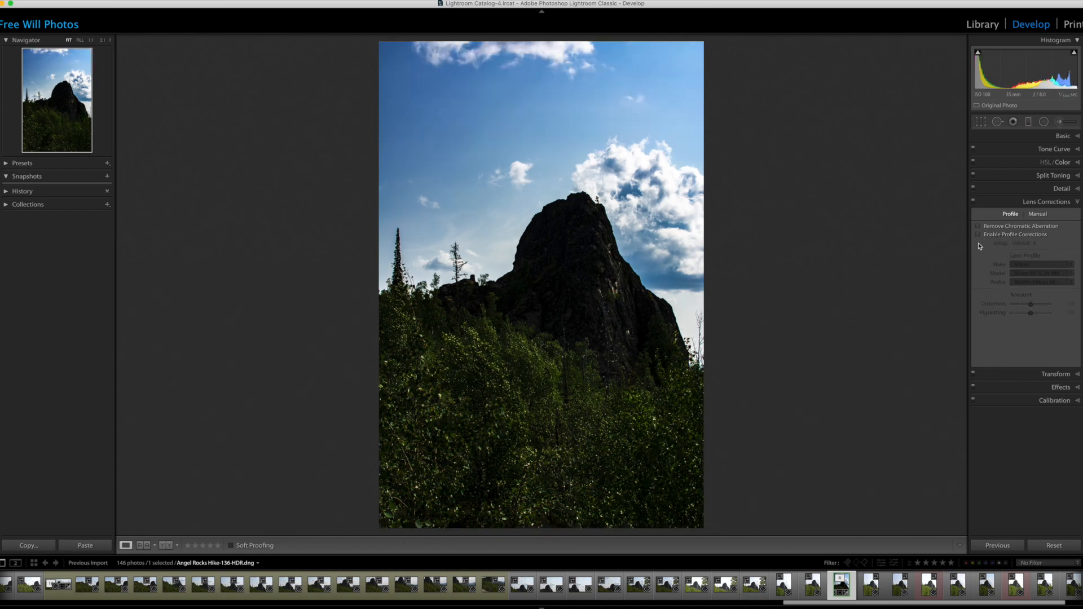
left_click(1076, 202)
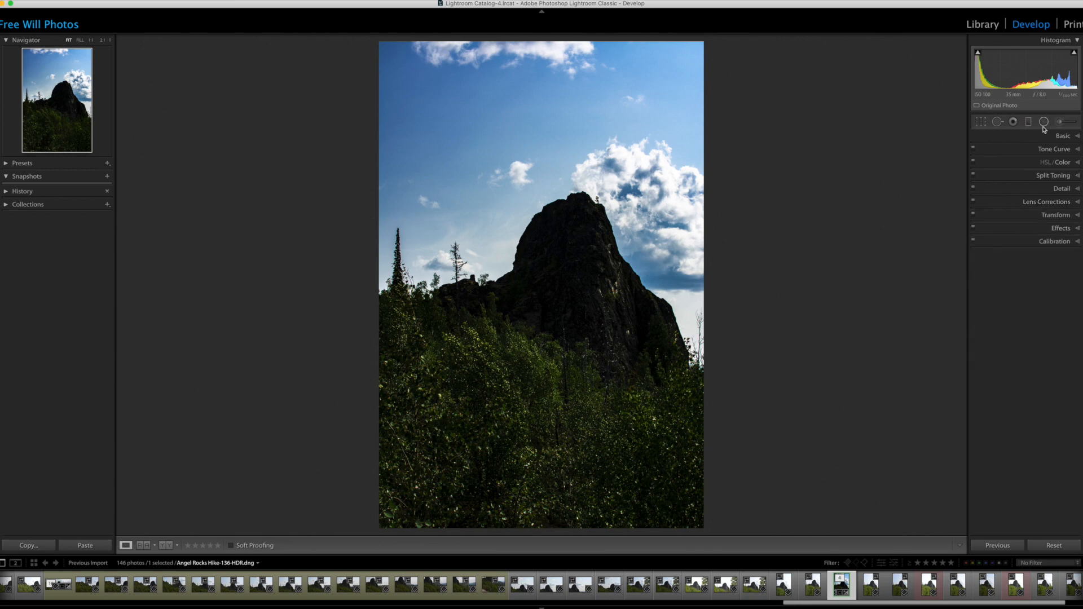
Crop the photo tighter around the rock formation at the original aspect ratio, trimming sky and foliage, and apply the crop
left_click(981, 122)
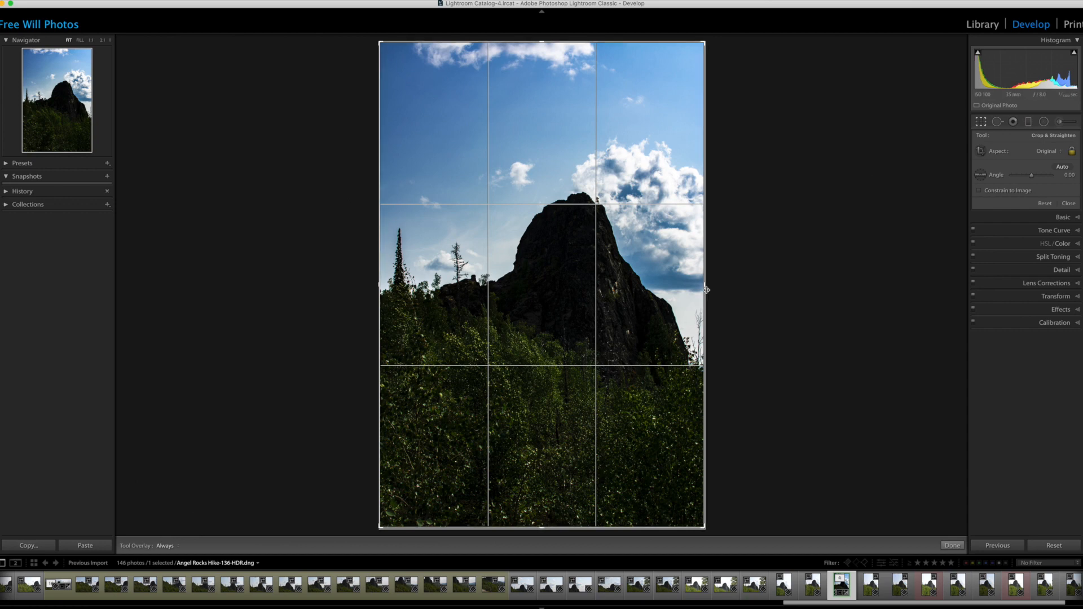
left_click_drag(705, 285, 700, 285)
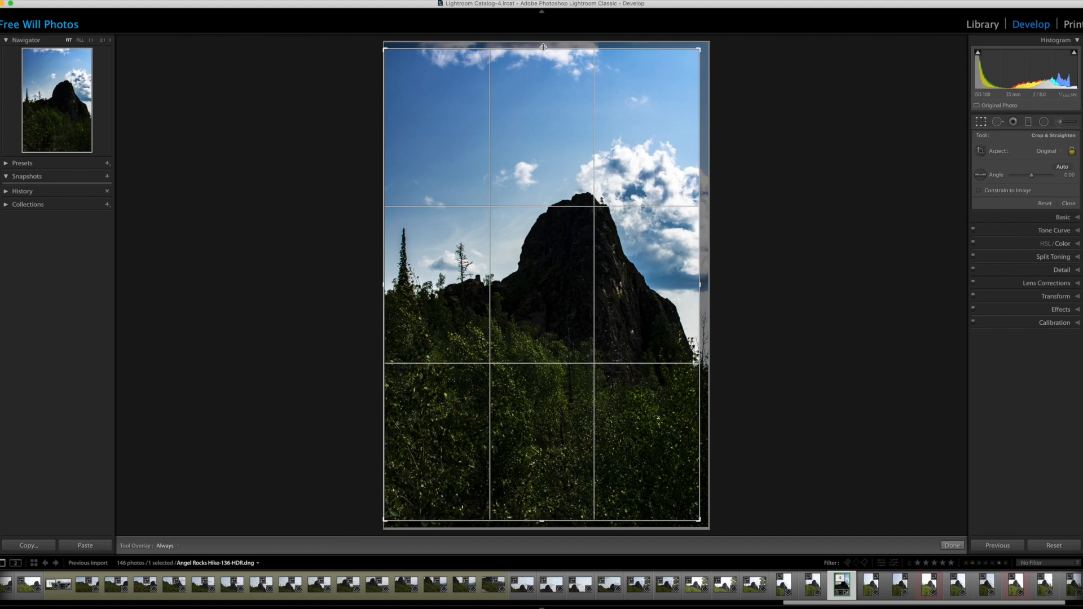
left_click_drag(543, 47, 545, 78)
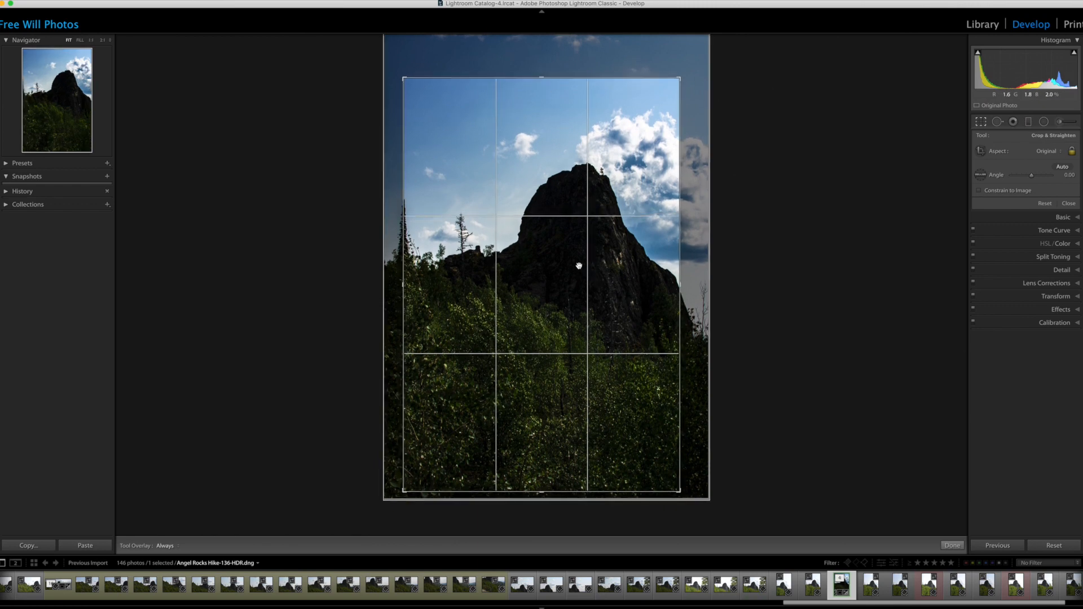
left_click_drag(579, 263, 577, 270)
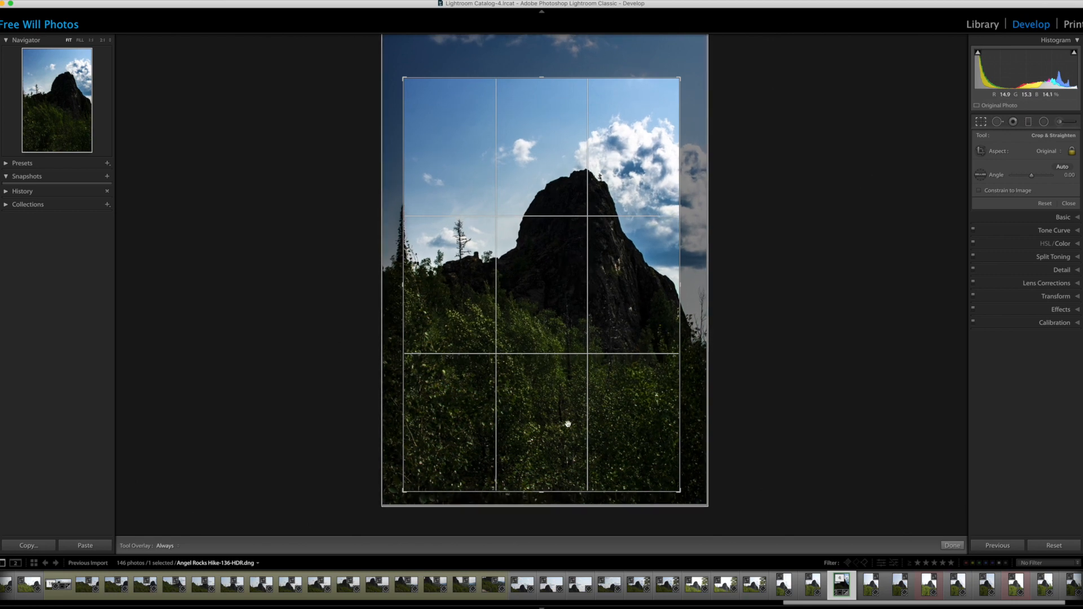
left_click_drag(542, 494, 541, 478)
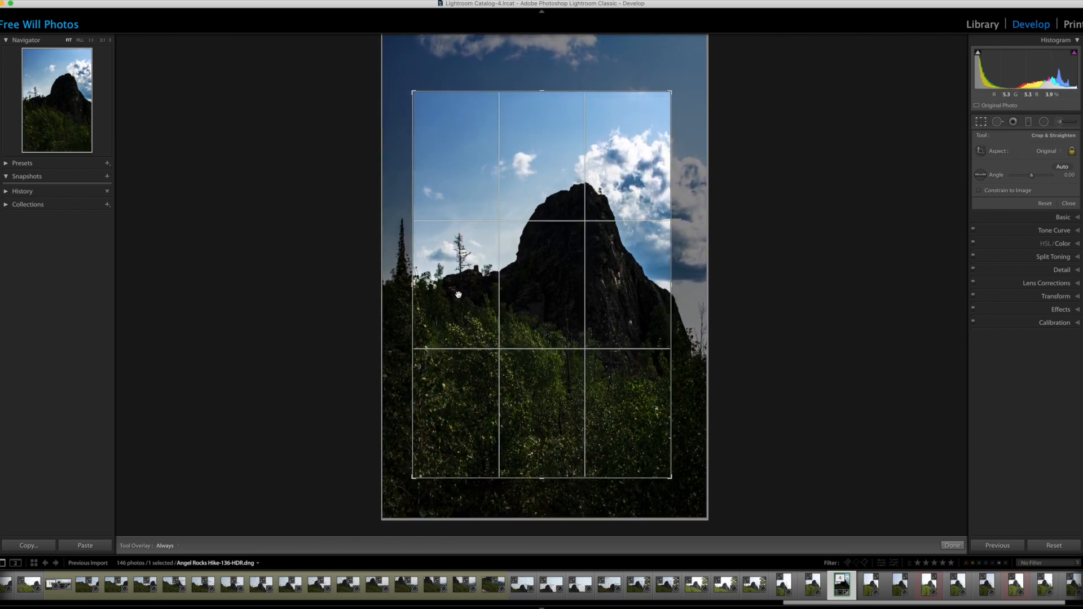
left_click_drag(412, 285, 410, 286)
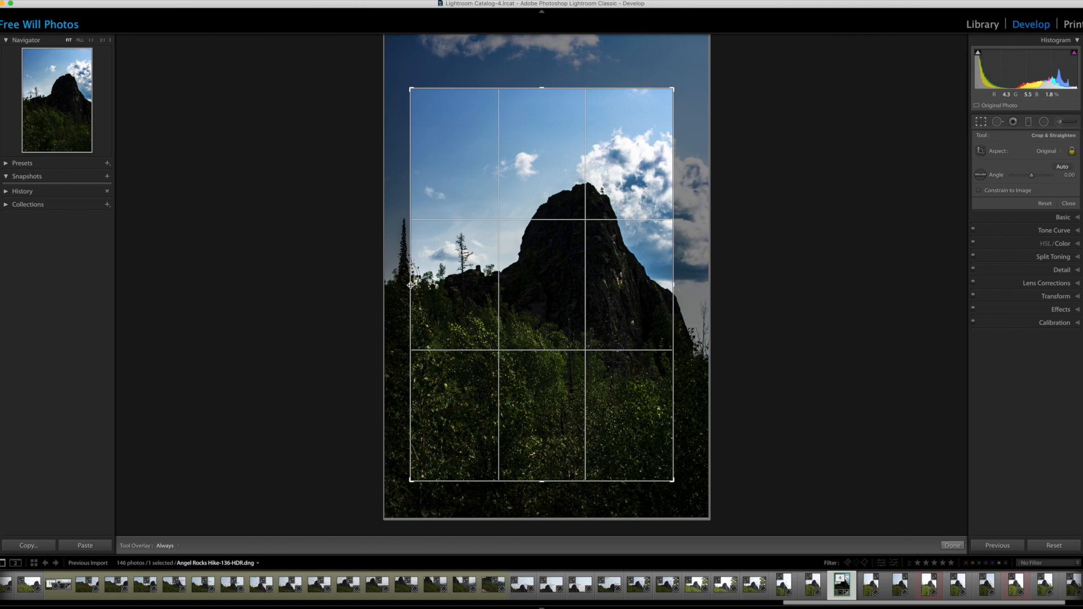
left_click_drag(518, 278, 545, 271)
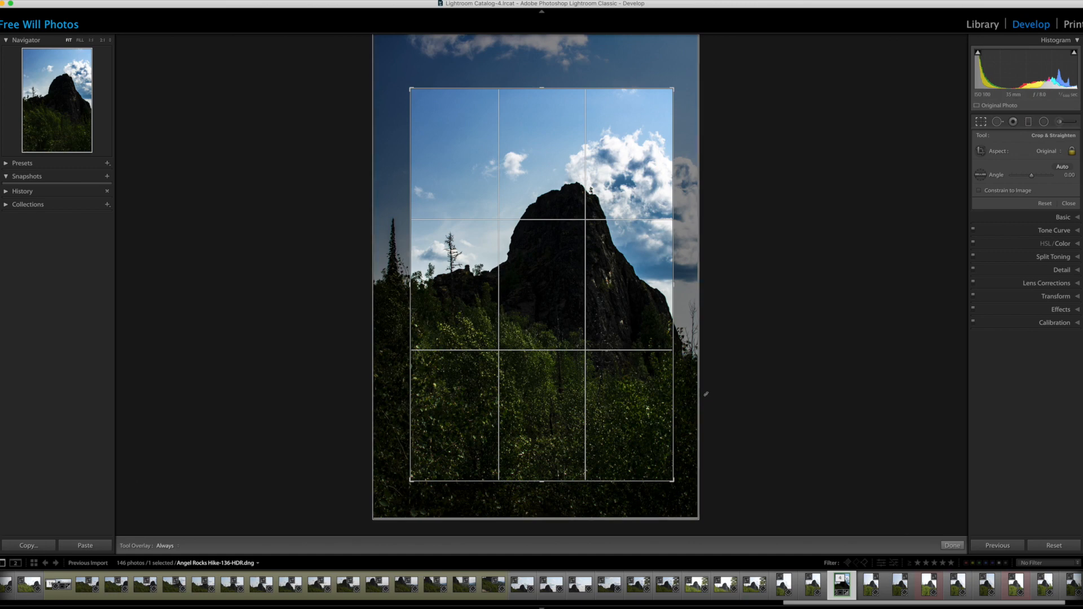
key("Return")
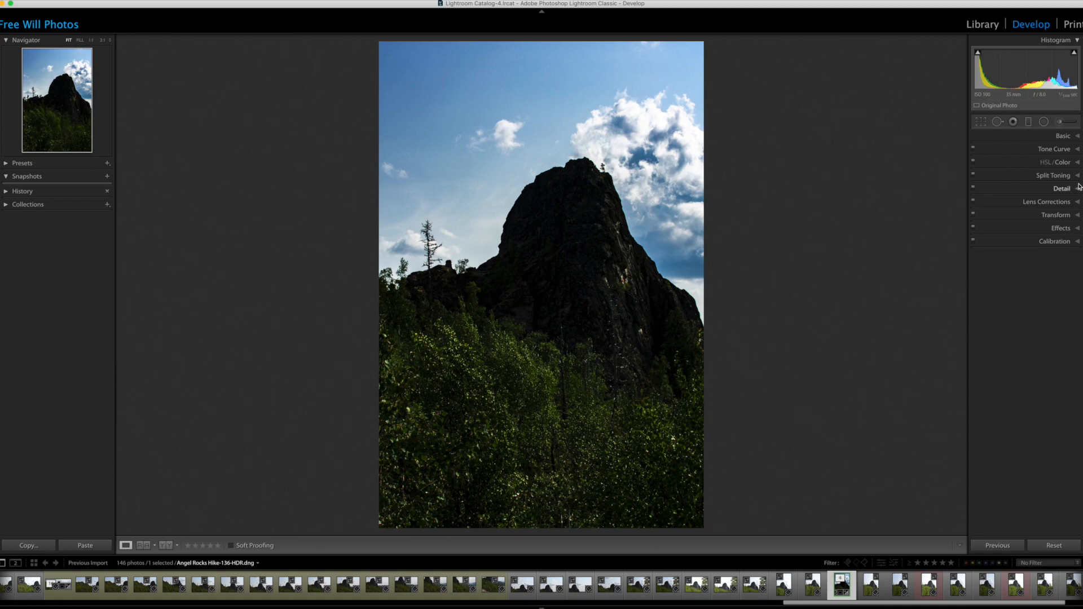
Prepare a new Radial Filter by resetting its effect settings, with Exposure -0.47, Blacks -13 and Saturation -7
left_click(1044, 122)
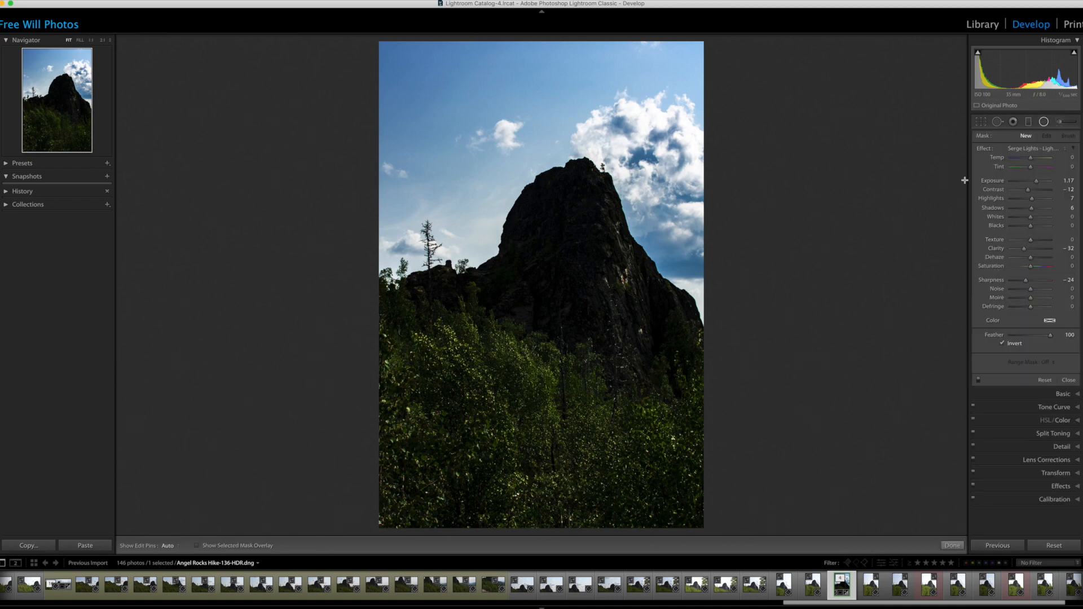
left_click(1055, 151)
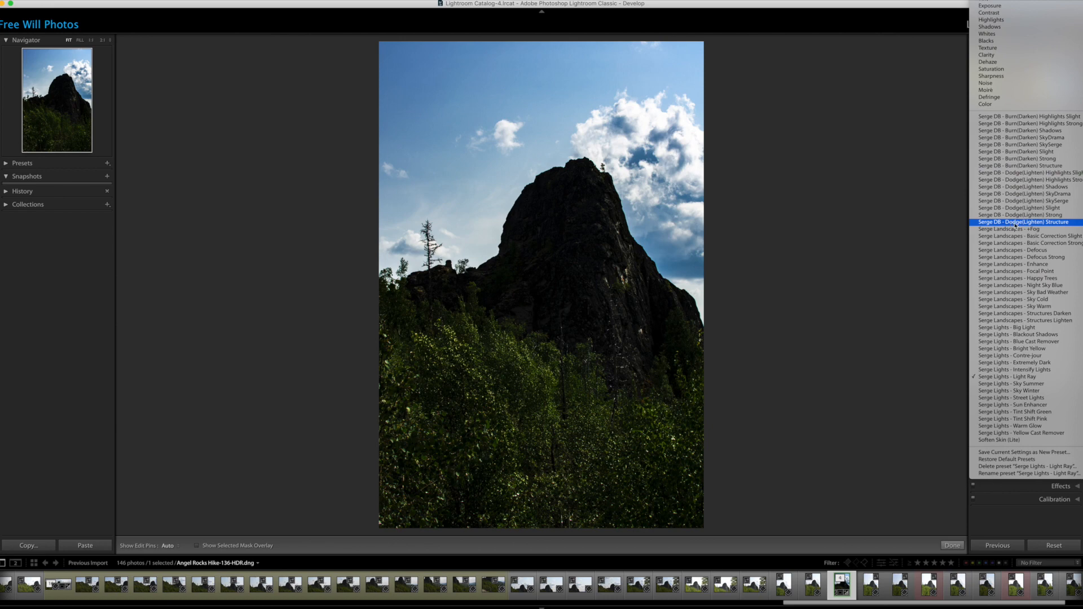
left_click(855, 207)
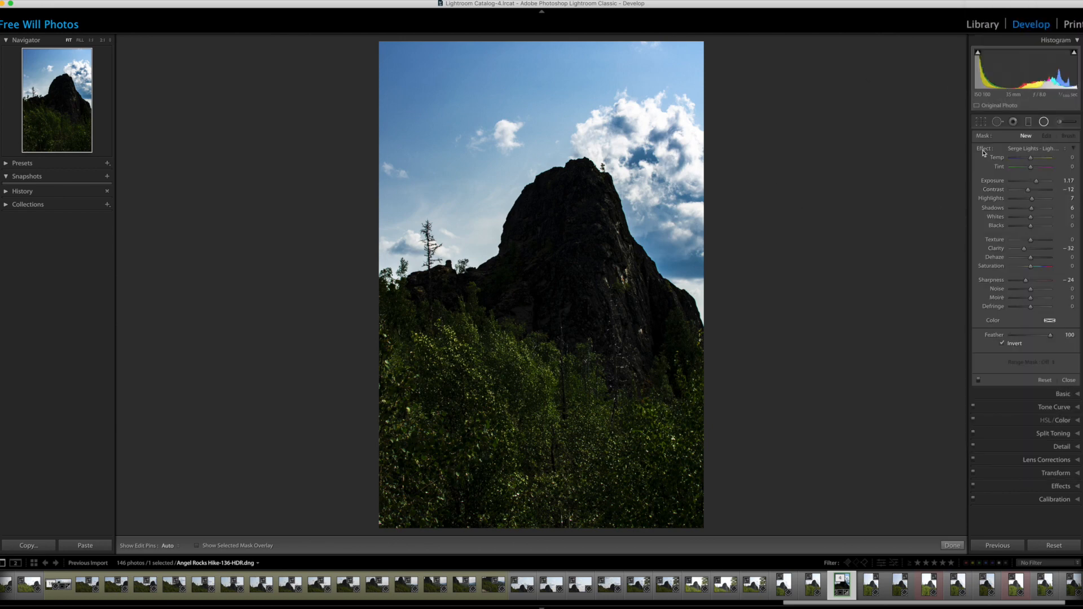
double_click(983, 149)
left_click_drag(1031, 184, 1028, 186)
left_click_drag(1031, 227, 1028, 227)
left_click(1031, 269)
left_click_drag(1030, 269, 1030, 269)
Draw a wide radial mask over the lower foliage, tilt it to follow the slope, narrow it slightly and center it on the trees
left_click_drag(484, 396, 714, 510)
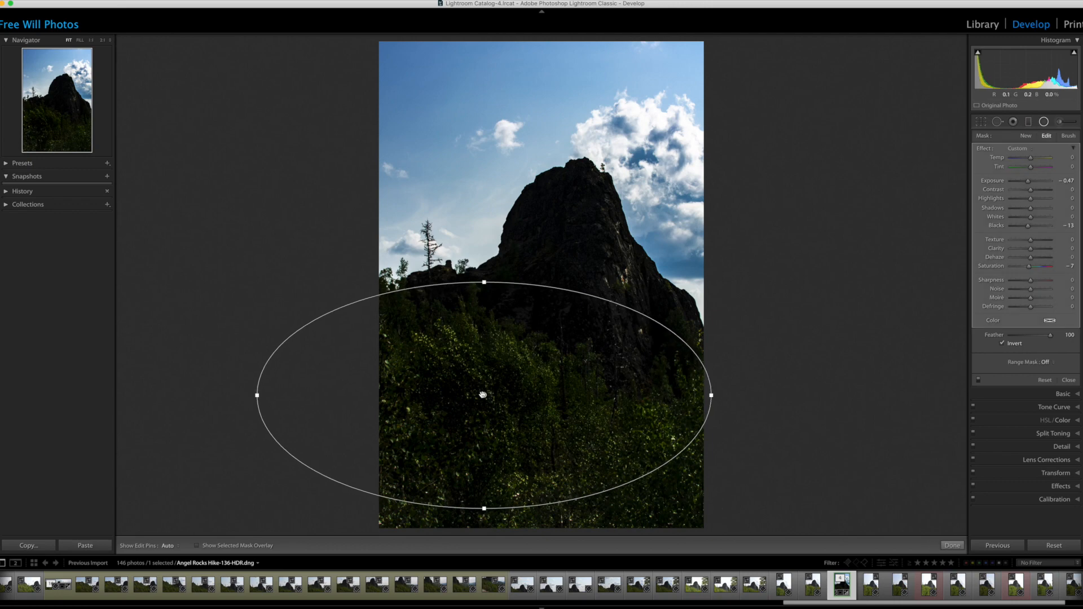
left_click_drag(483, 395, 541, 441)
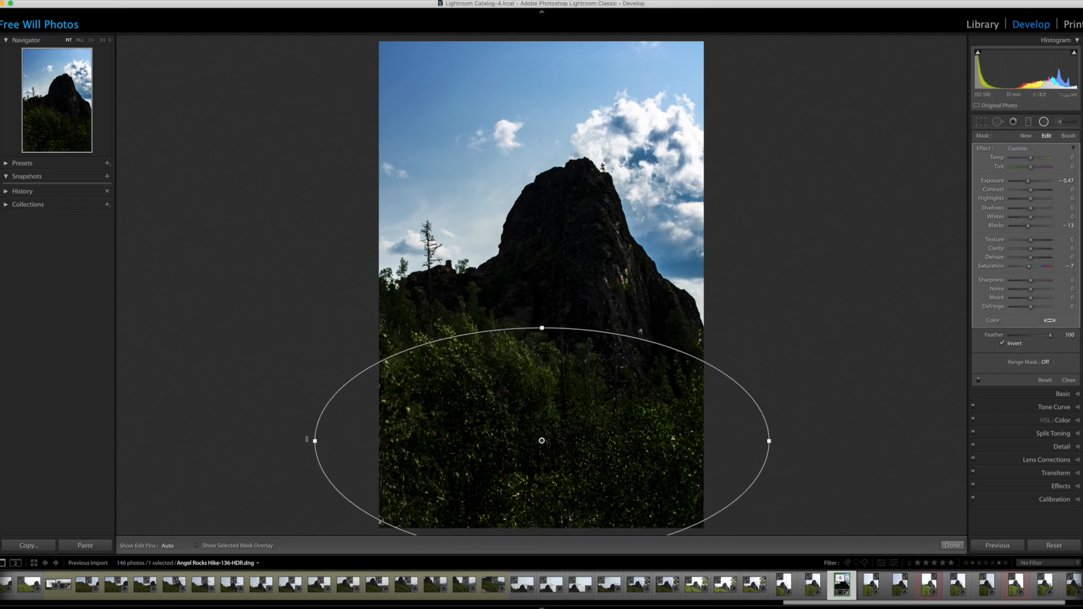
left_click_drag(307, 440, 302, 400)
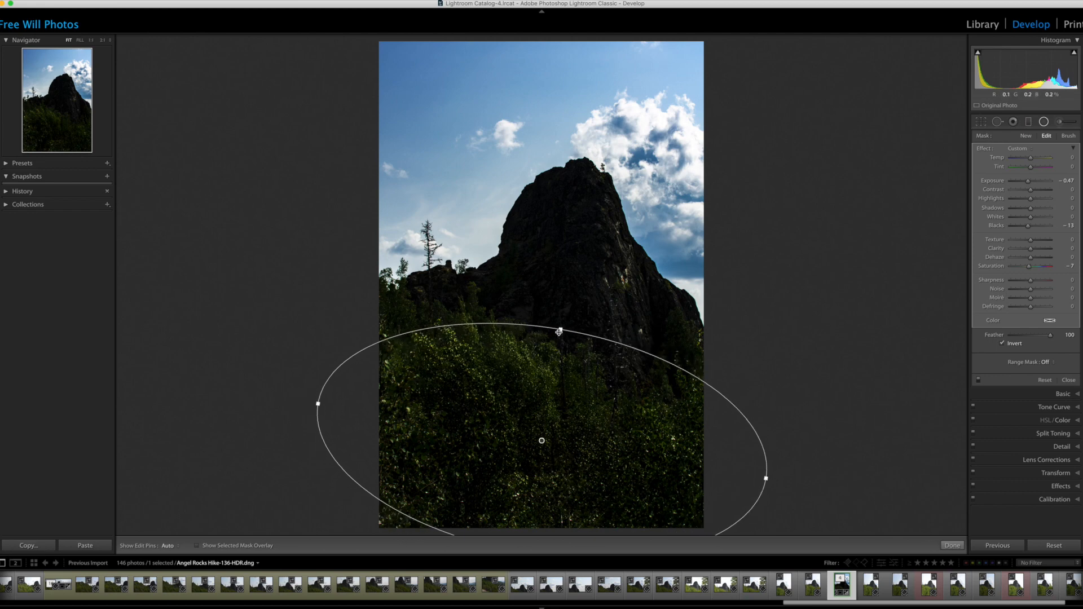
left_click_drag(561, 332, 560, 332)
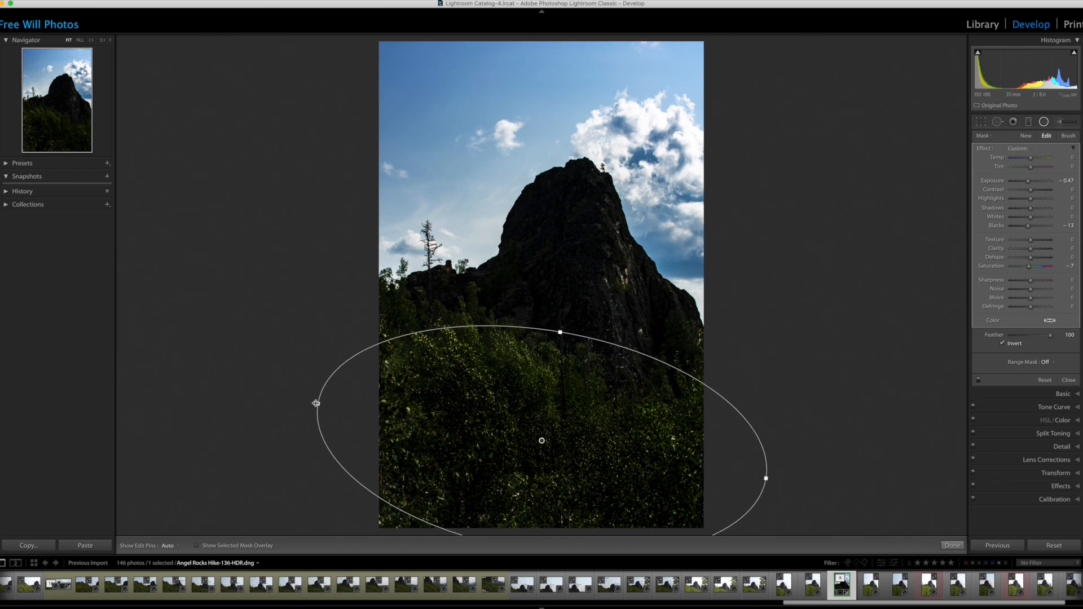
left_click_drag(319, 404, 340, 408)
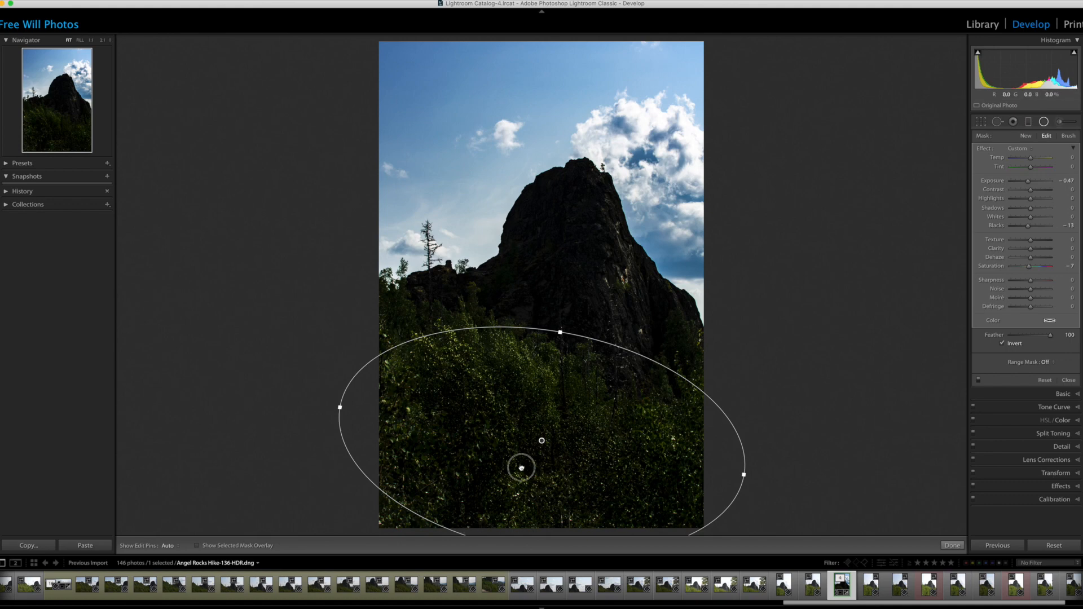
left_click_drag(520, 467, 496, 486)
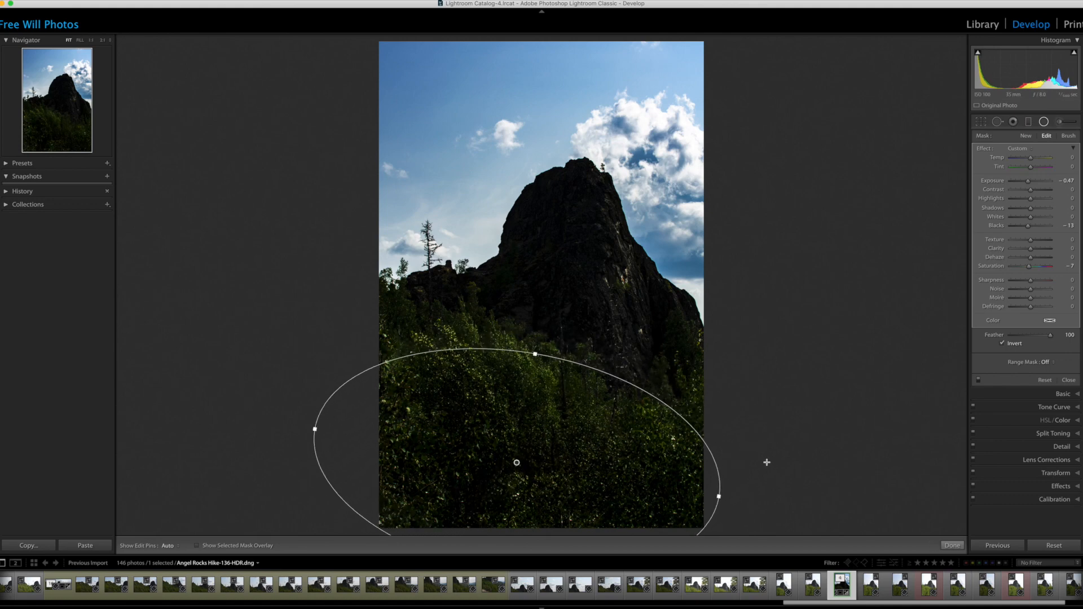
Extend the radial mask with the brush over the foliage above the ellipse and show the mask overlay
left_click(1068, 136)
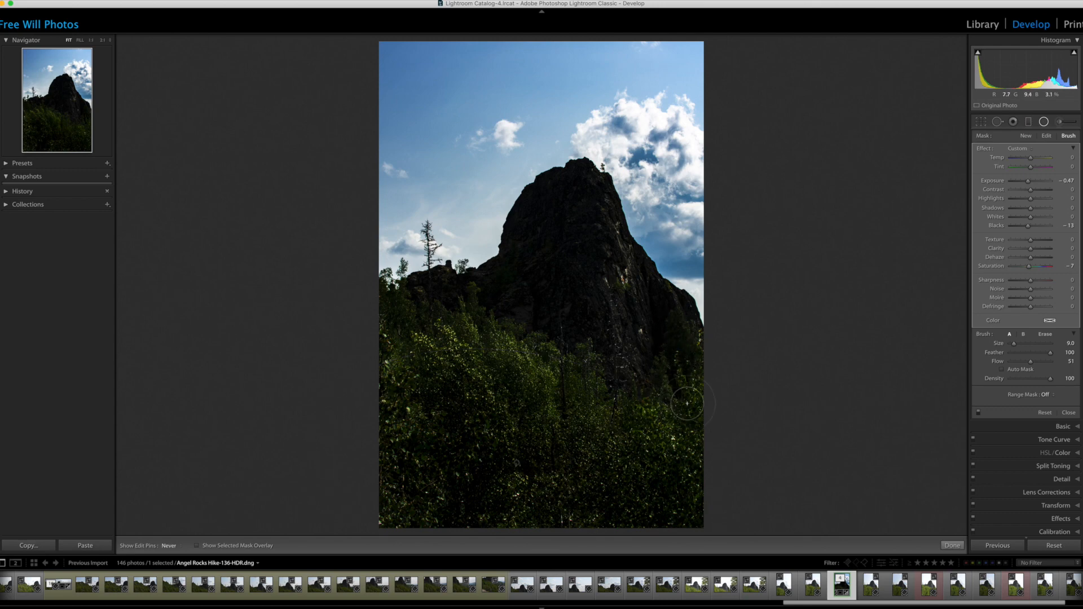
key("h")
key("h")
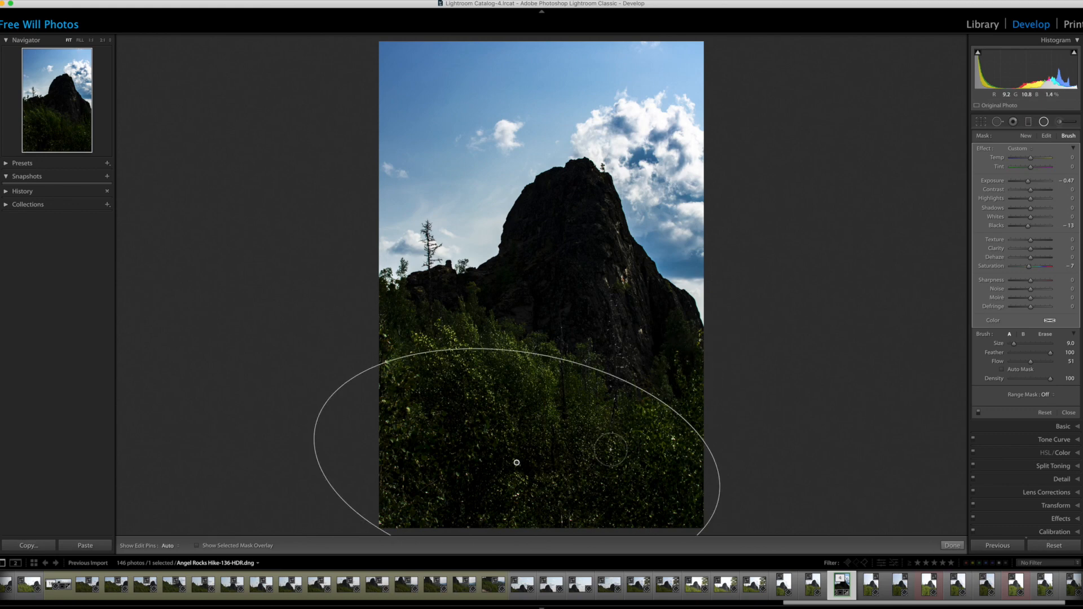
key("h")
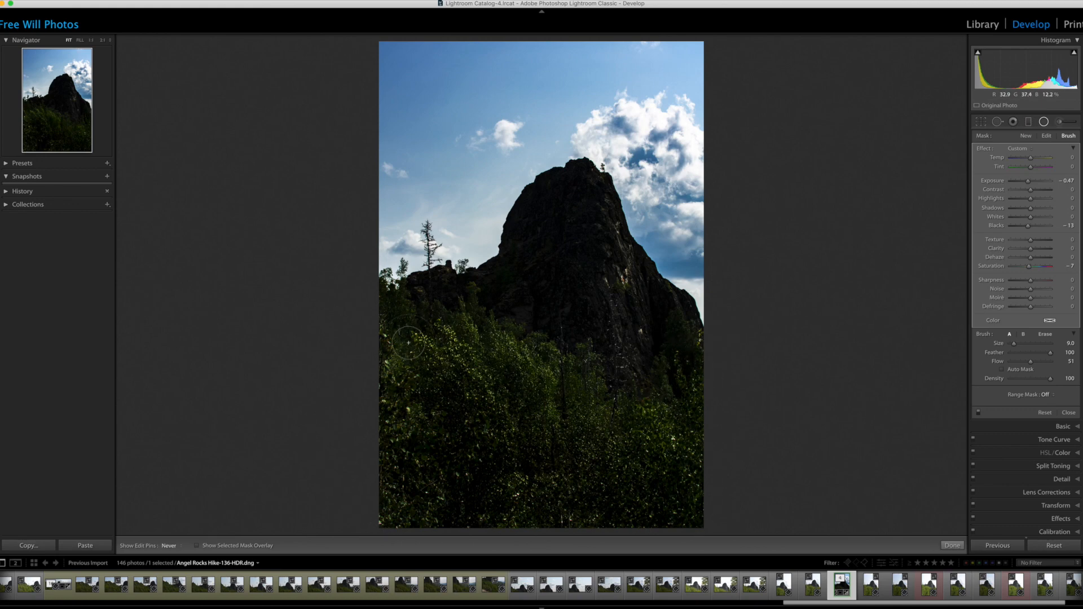
key("h")
key("h")
key("h")
mouse_move(414, 320)
left_mouse_down()
mouse_move(510, 345)
mouse_move(560, 377)
left_mouse_up()
key("o")
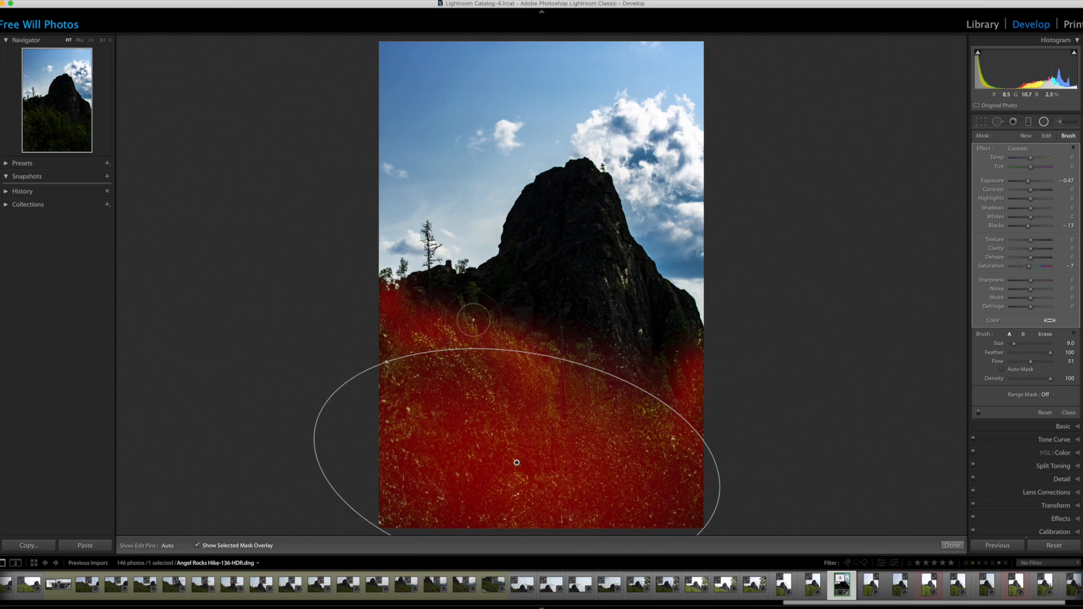
Paint the remaining foliage edges below the rock into the mask, reducing the brush size to 4.0, and finish the filter
key("h")
key("h")
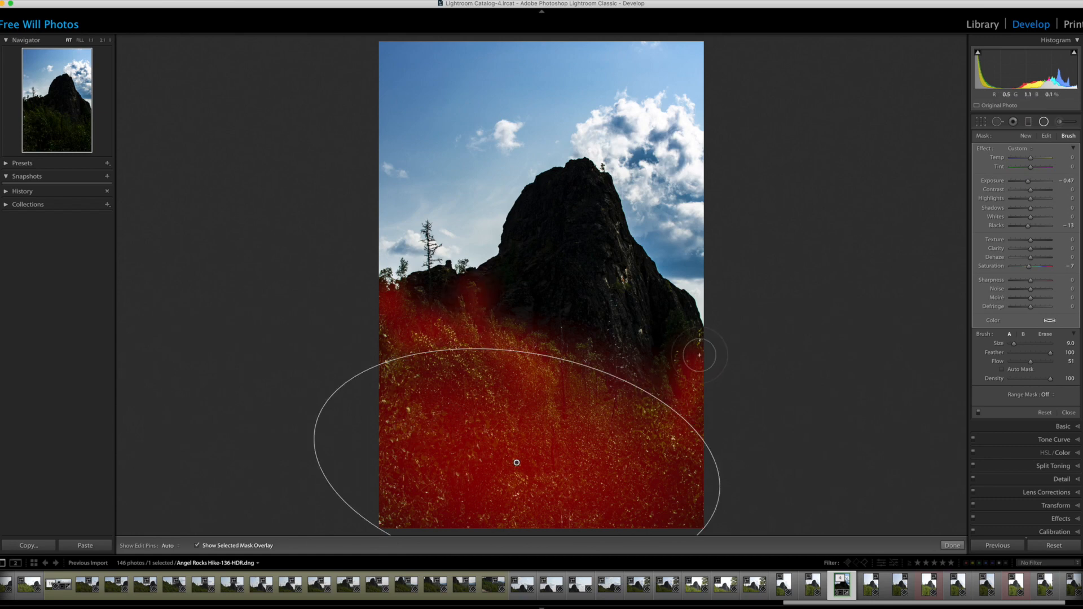
key("h")
key("h")
key("h")
key("h")
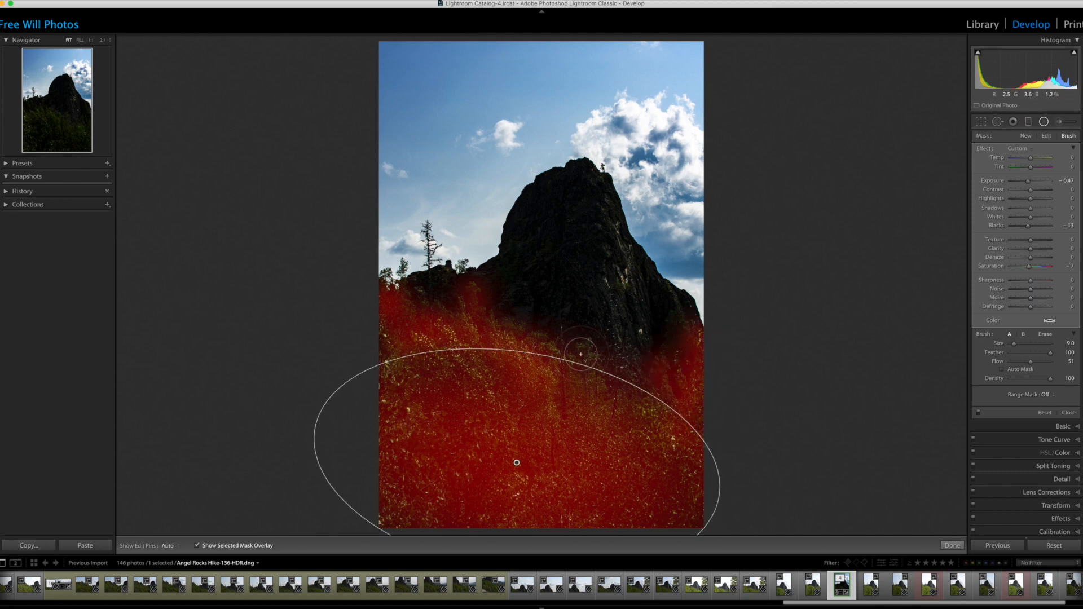
key("bracketleft")
key("bracketleft")
key("bracketleft")
mouse_move(590, 362)
left_mouse_down()
mouse_move(568, 369)
mouse_move(515, 331)
mouse_move(515, 369)
mouse_move(529, 378)
mouse_move(465, 353)
mouse_move(432, 305)
left_mouse_up()
mouse_move(396, 357)
left_mouse_down()
mouse_move(389, 339)
mouse_move(367, 365)
left_mouse_up()
left_click_drag(387, 329, 383, 338)
left_click_drag(458, 336, 467, 382)
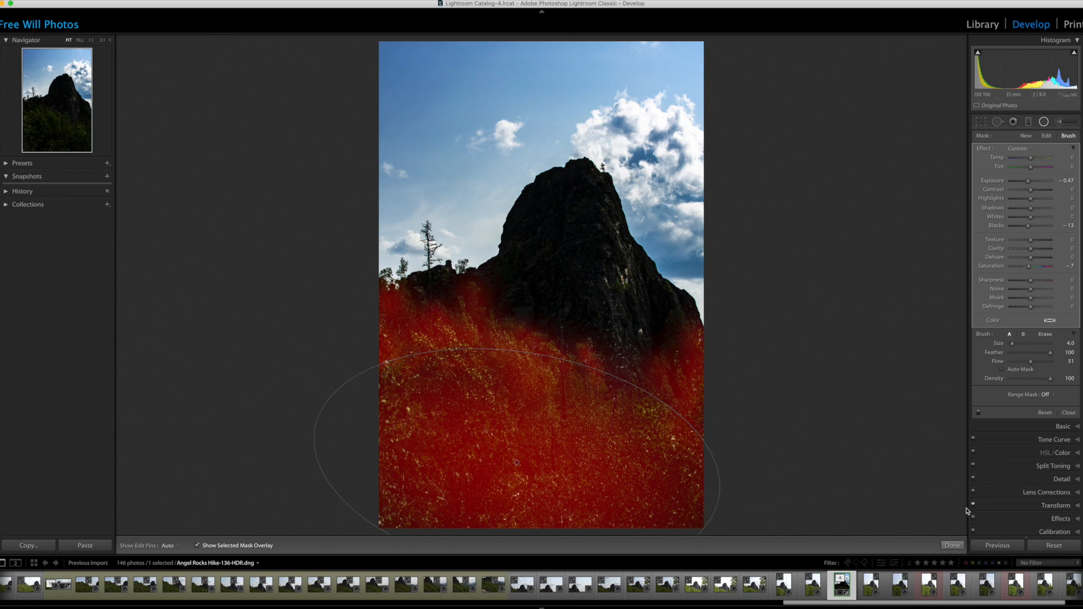
left_click(952, 546)
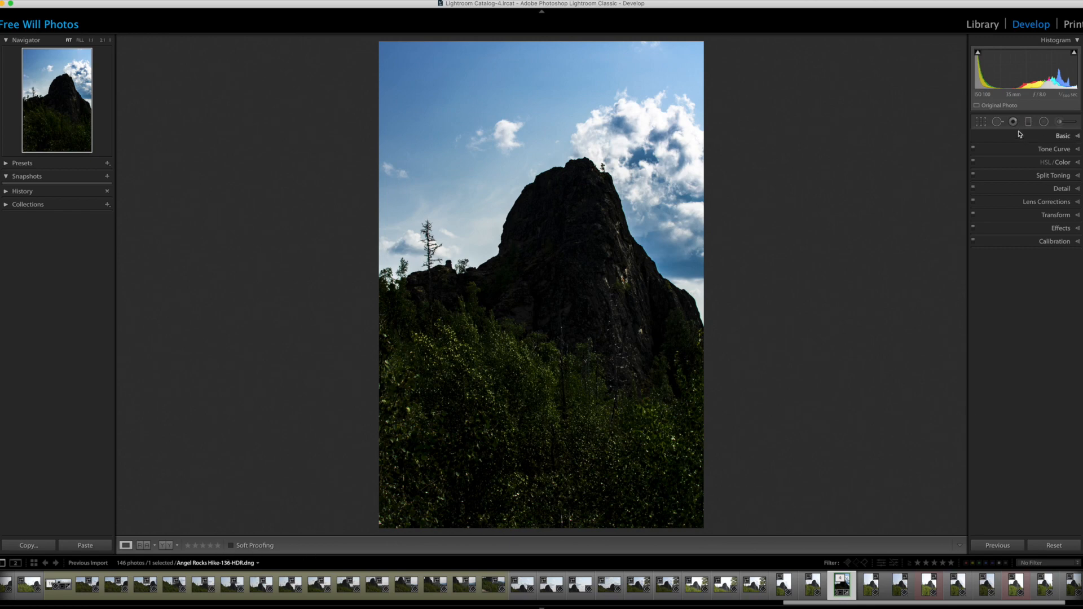
Reselect the foliage's radial filter, hide the mask overlay and lower its Exposure to -1.31
left_click(1043, 122)
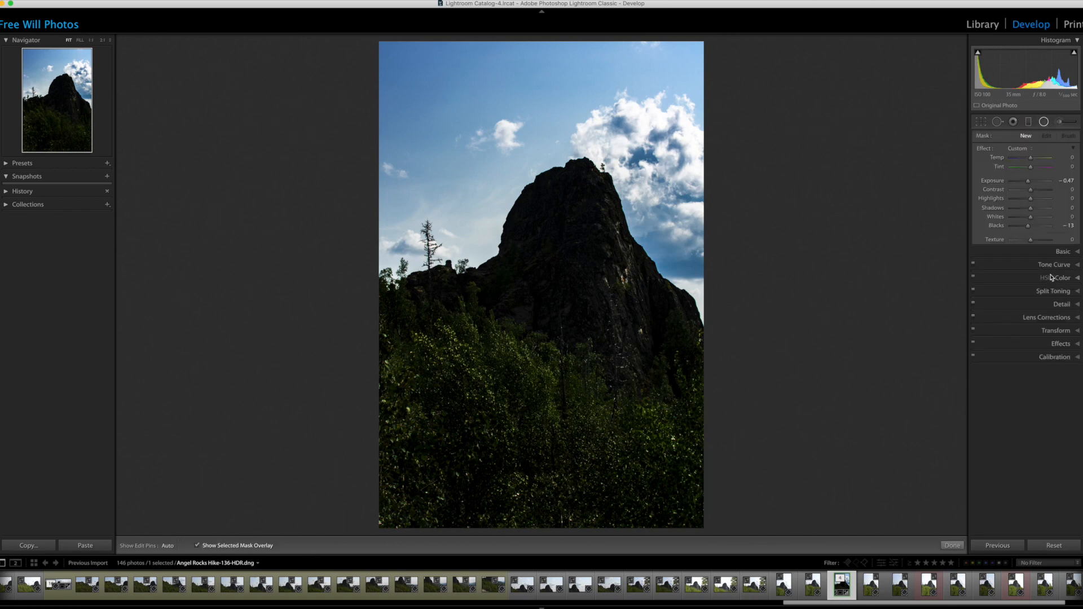
left_click_drag(517, 463, 719, 565)
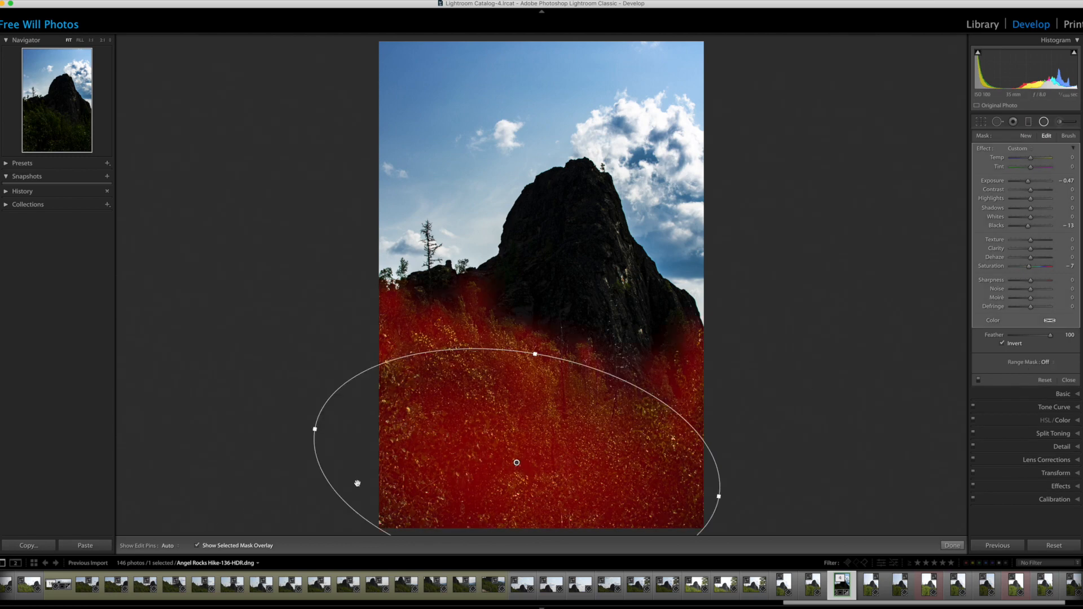
key("o")
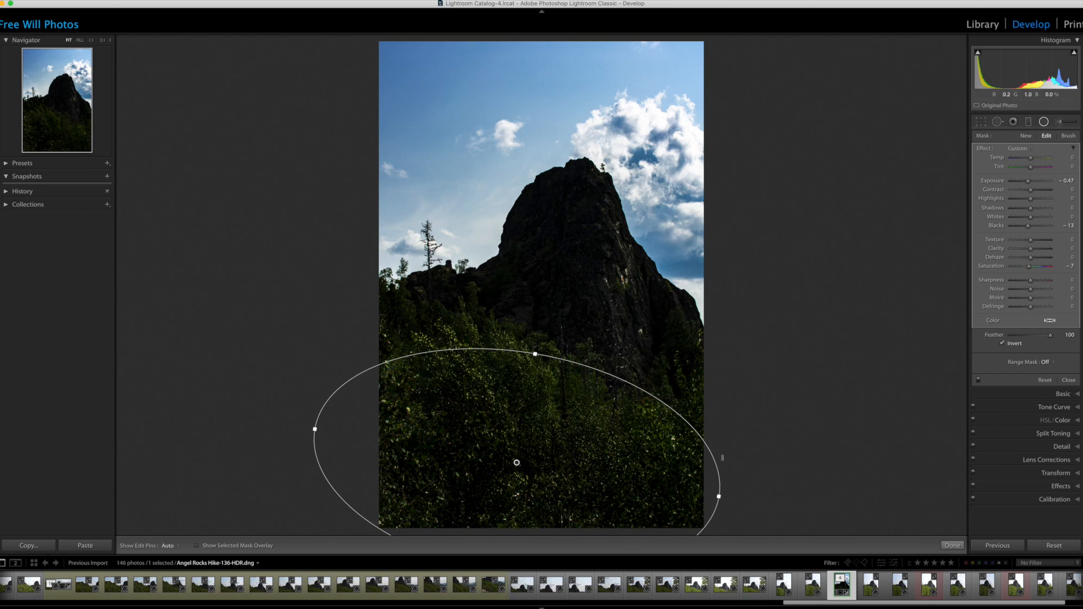
left_click(1029, 183)
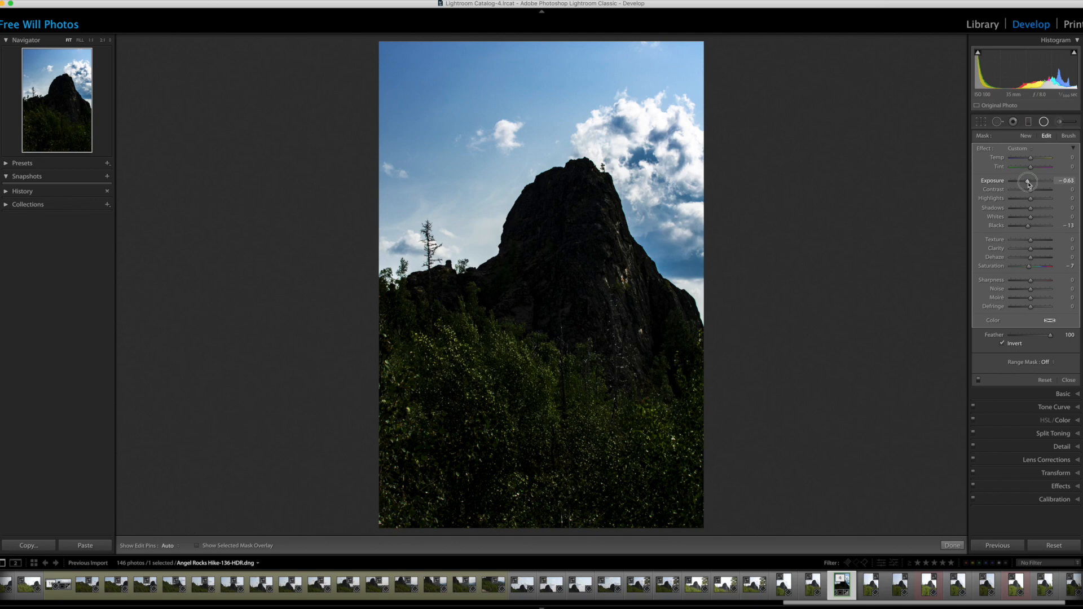
left_click_drag(1029, 185, 1027, 184)
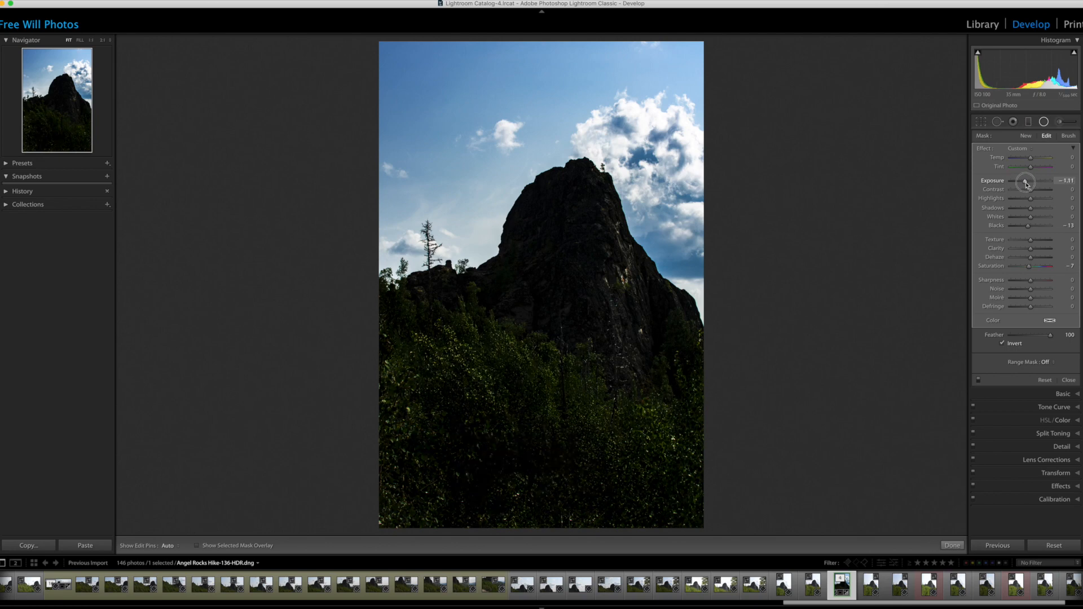
Adjust the foliage's radial filter to Exposure -0.37, Saturation -25 and Clarity -13
left_click_drag(1027, 185, 1030, 185)
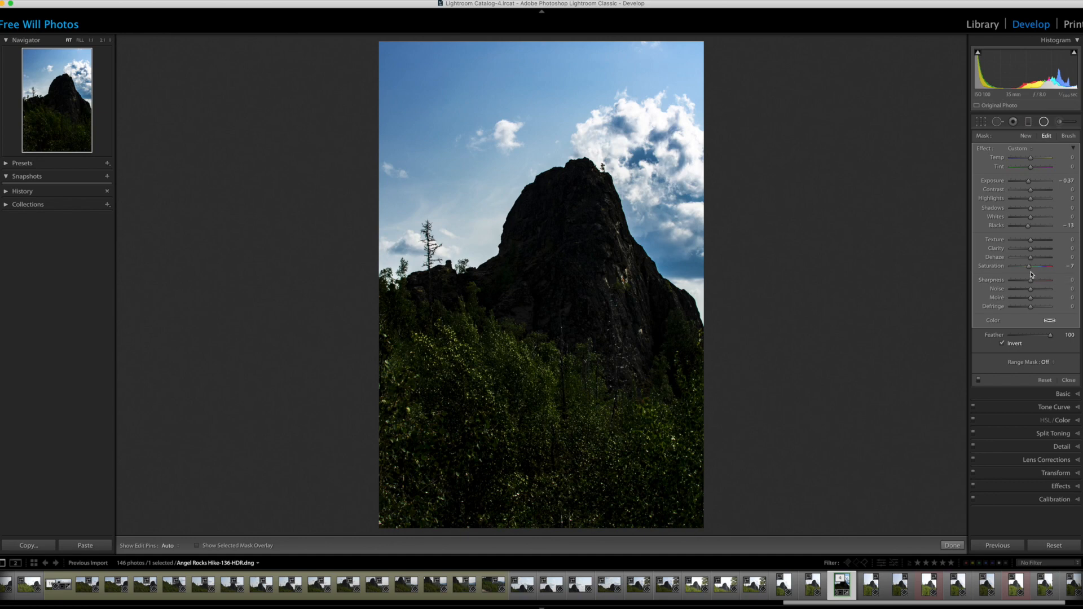
left_click_drag(1029, 268, 1027, 269)
left_click_drag(1027, 270, 1026, 270)
left_click(1030, 249)
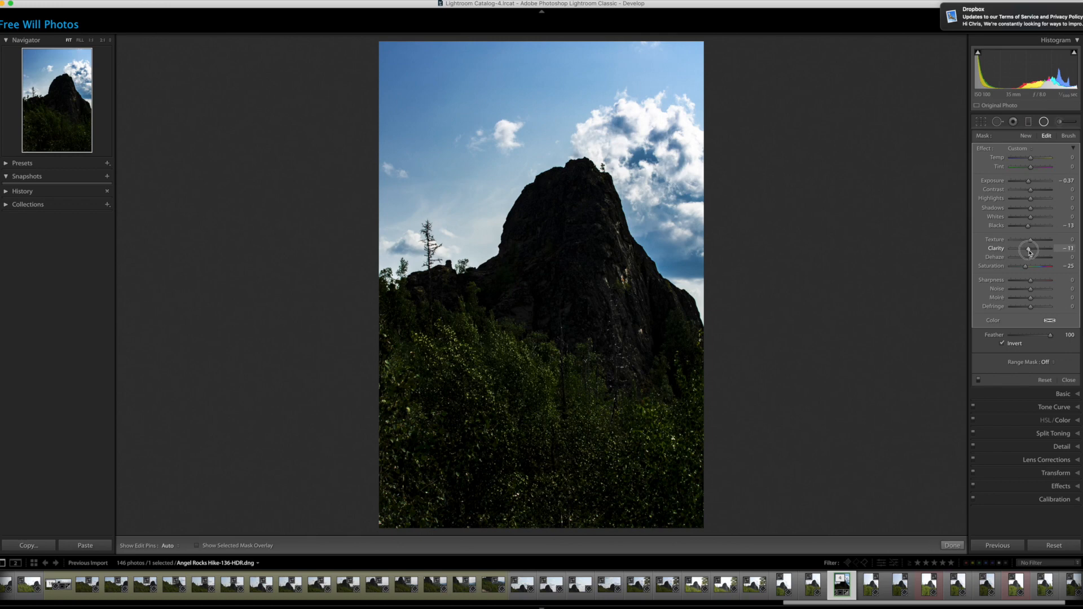
left_click_drag(1028, 251, 1028, 250)
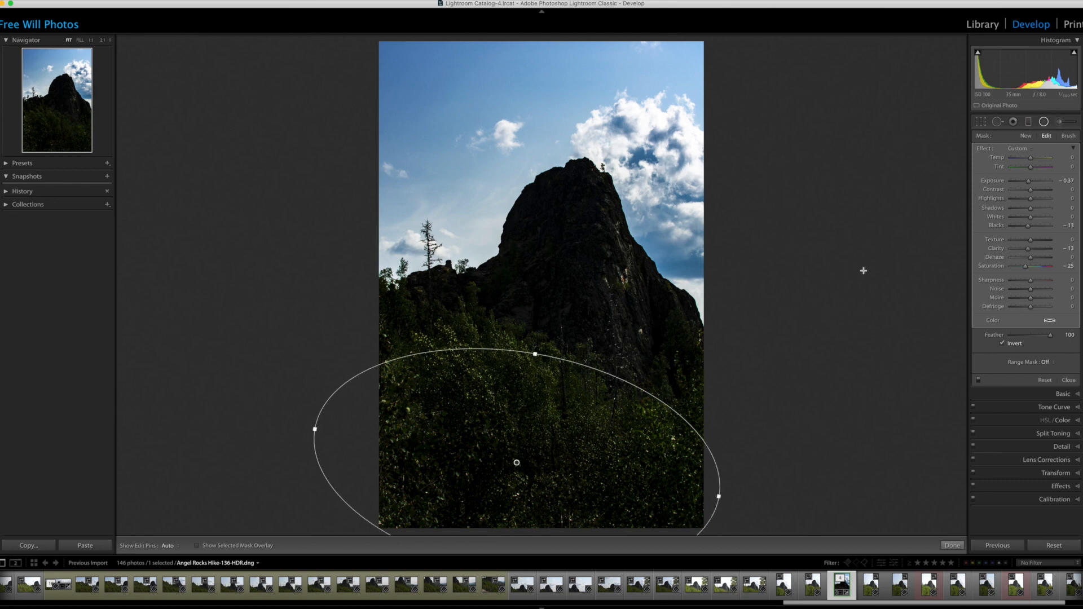
Add a tall, slightly tilted radial filter on the rock's upper-left face, with its effects reset and Shadows at 65
left_click(1030, 137)
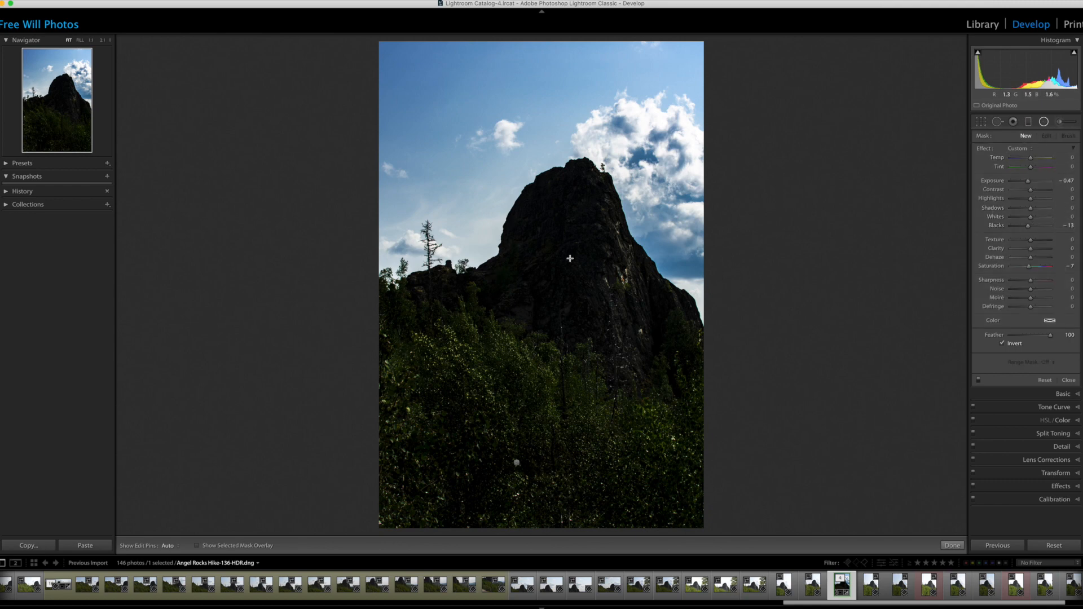
mouse_move(536, 226)
left_mouse_down()
mouse_move(550, 270)
mouse_move(537, 211)
mouse_move(551, 181)
mouse_move(521, 220)
mouse_move(550, 239)
mouse_move(532, 234)
left_mouse_up()
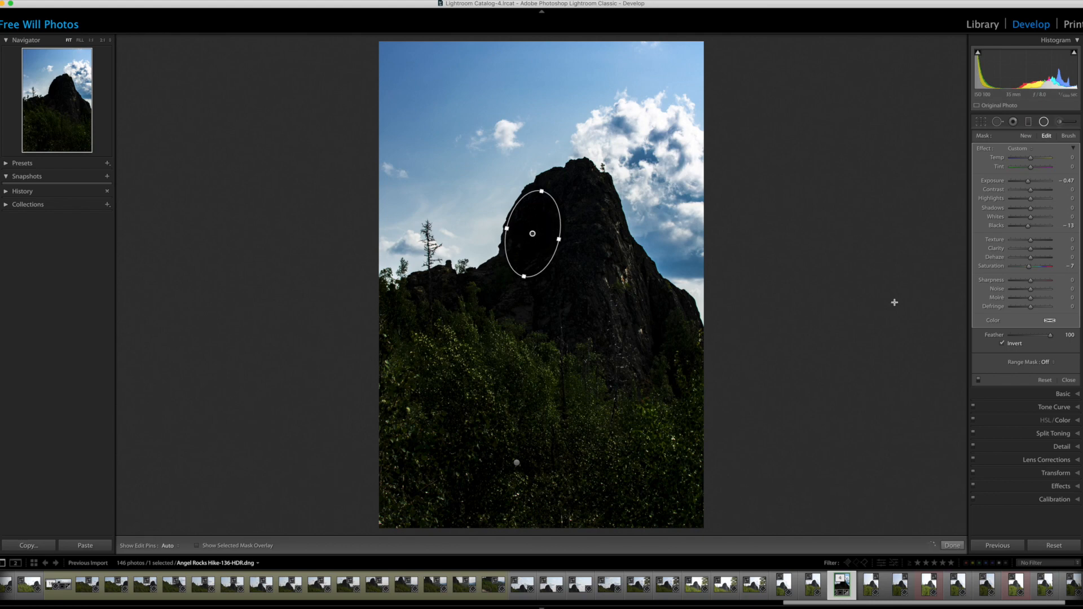
double_click(1028, 182)
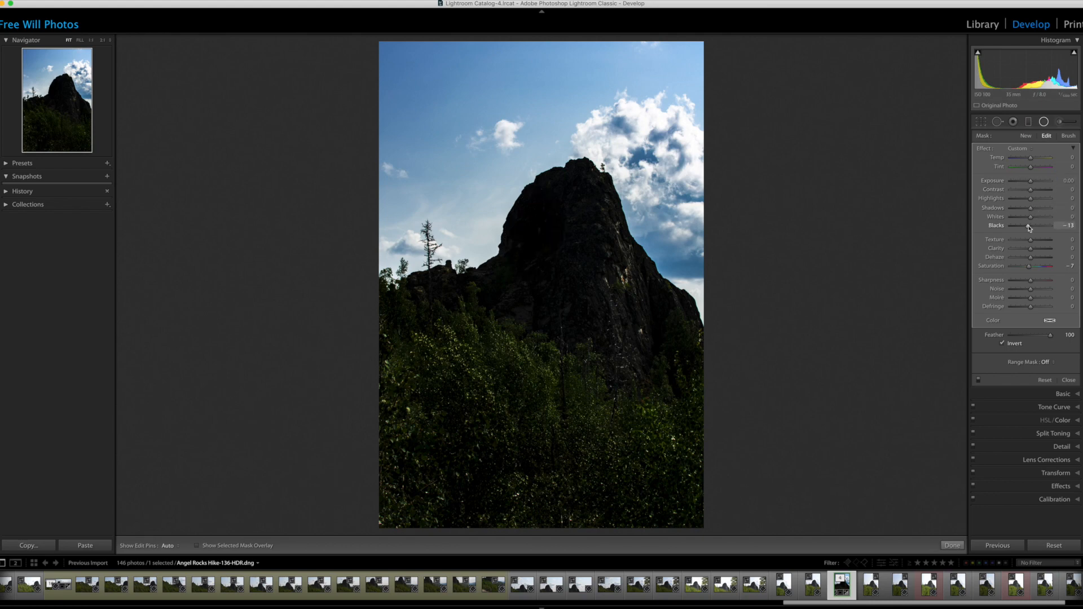
double_click(984, 149)
left_click_drag(1032, 211, 1043, 212)
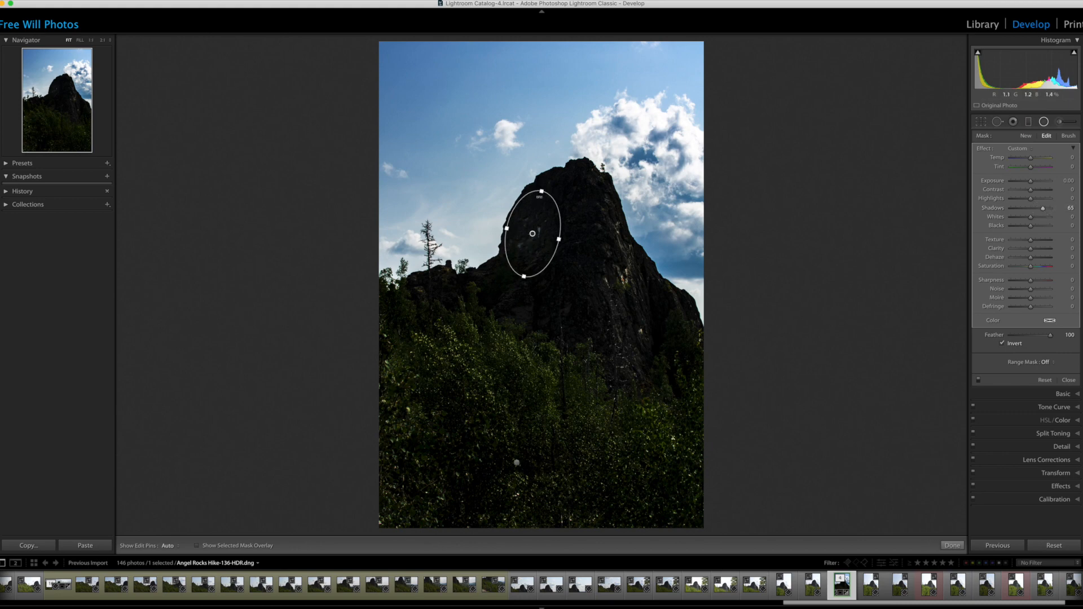
left_click_drag(540, 193, 543, 181)
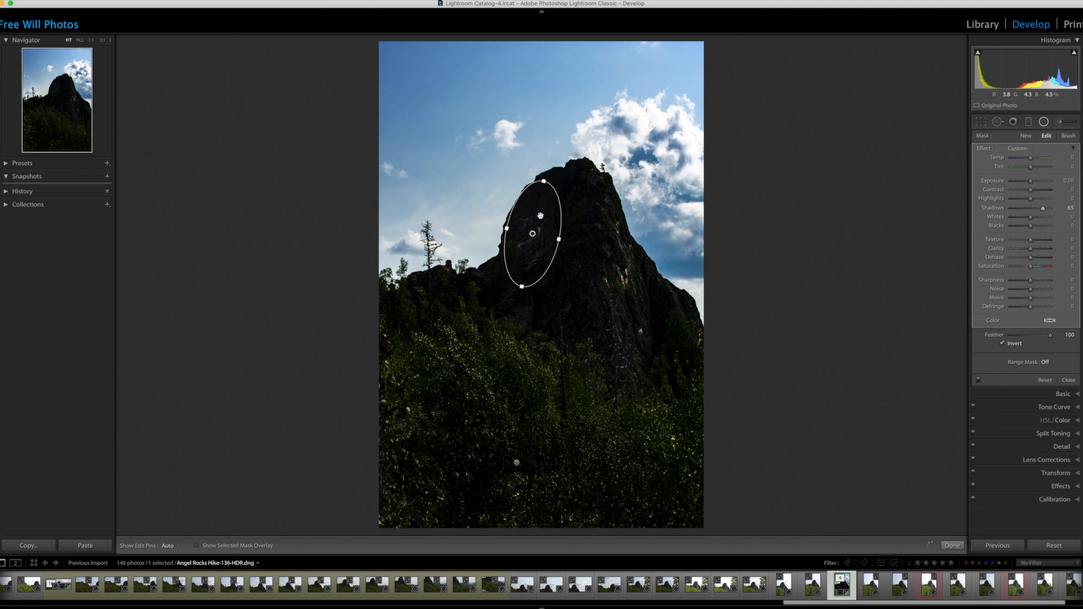
left_click_drag(533, 233, 536, 234)
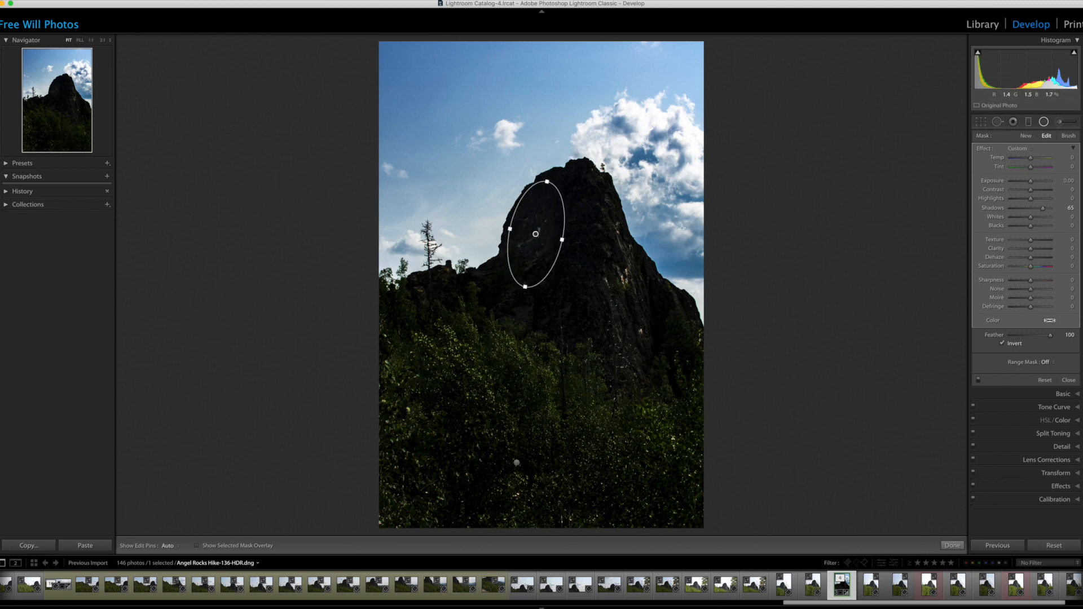
Duplicate the rock's radial filter onto the lower middle of the rock, tilting and shrinking the copy into a small diagonal ellipse
right_click(535, 234)
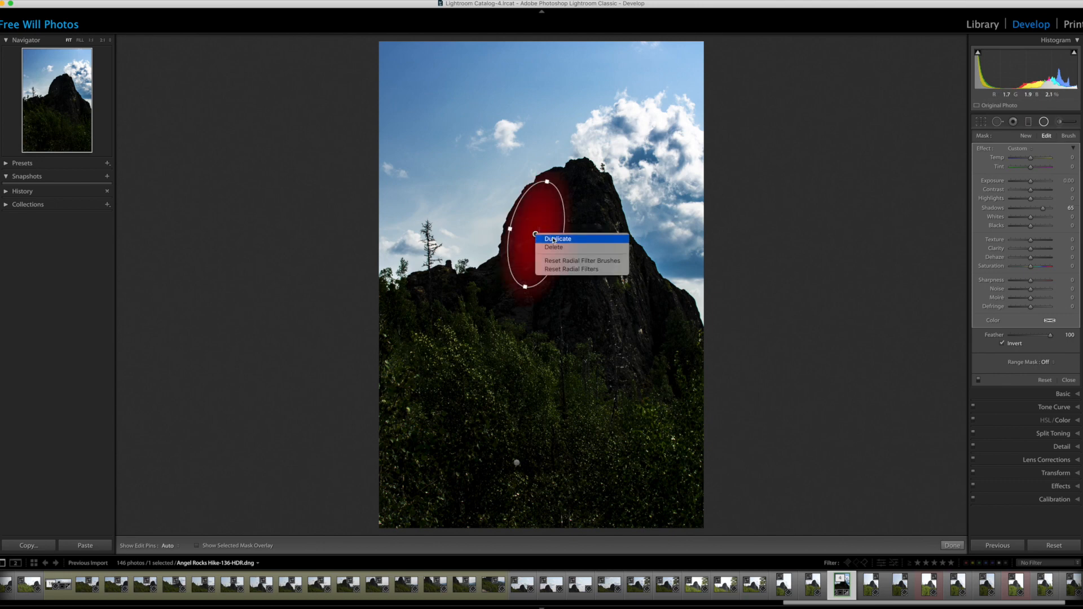
left_click(550, 241)
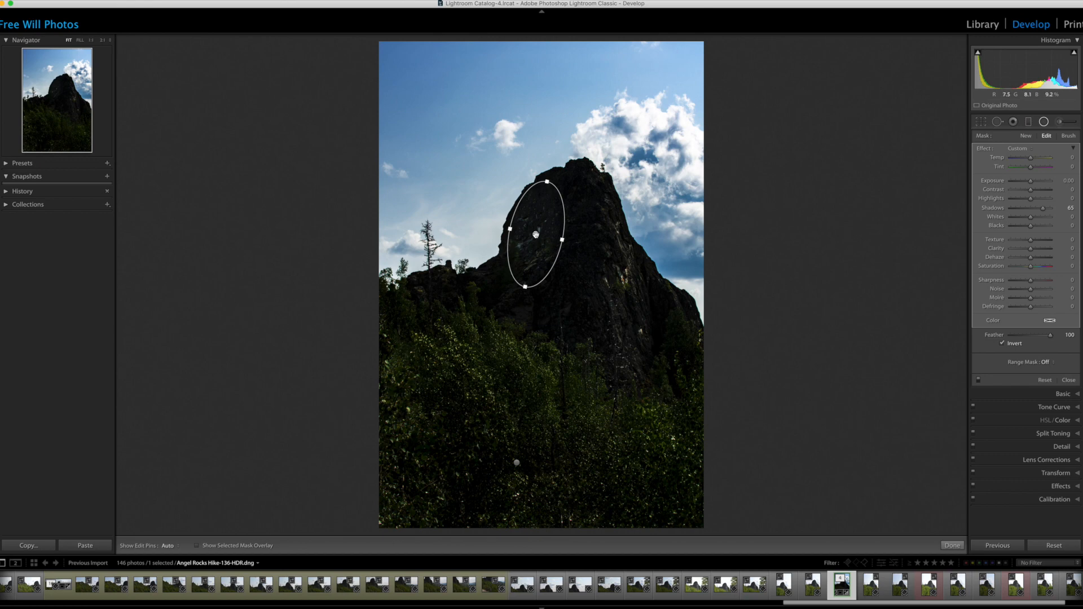
left_click_drag(536, 234, 573, 305)
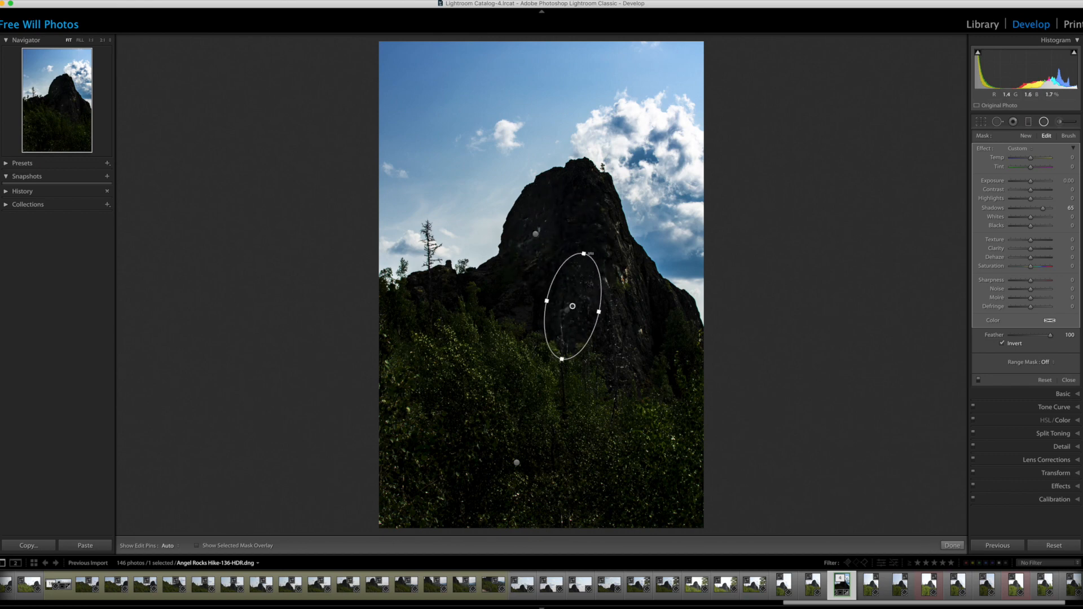
left_click_drag(591, 254, 512, 258)
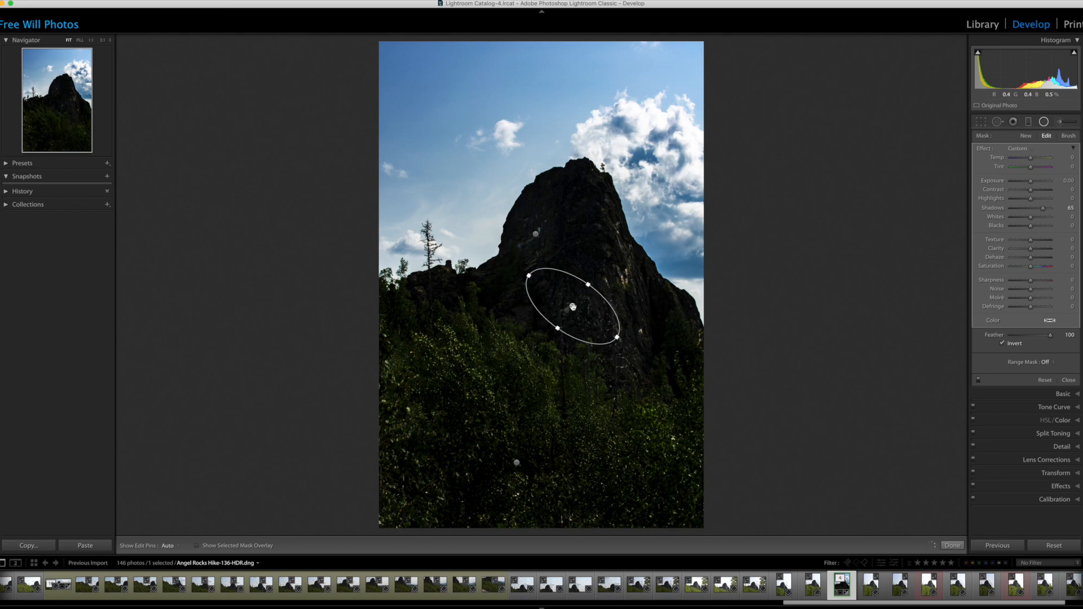
left_click_drag(572, 307, 557, 323)
left_click_drag(584, 286, 582, 288)
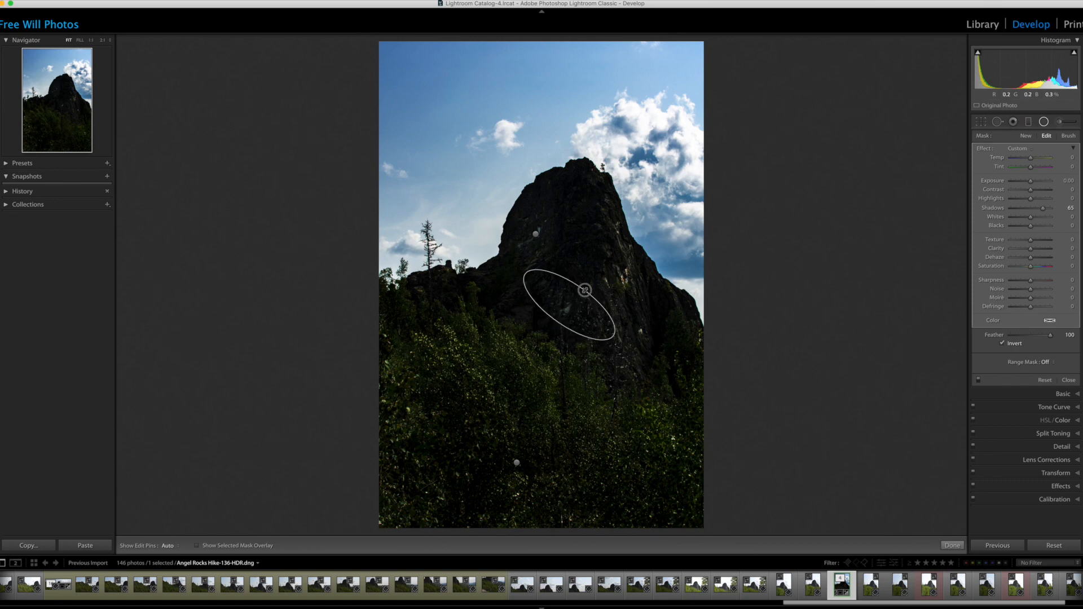
left_click_drag(613, 335, 550, 284)
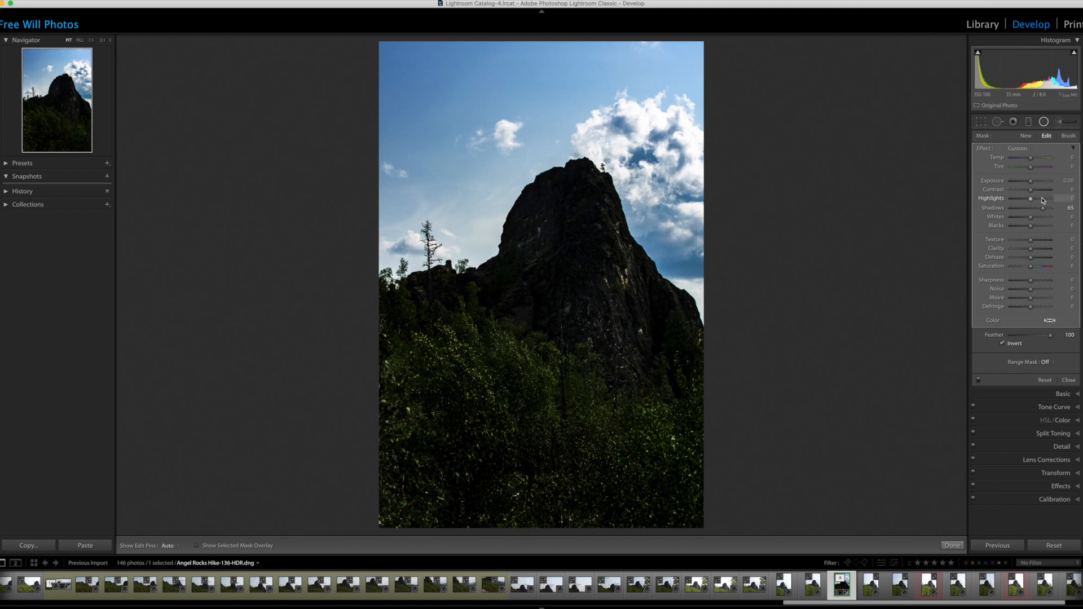
Set Exposure to 0.70 on the lower rock filter and 0.17 on the upper one
left_click_drag(1032, 182, 1035, 184)
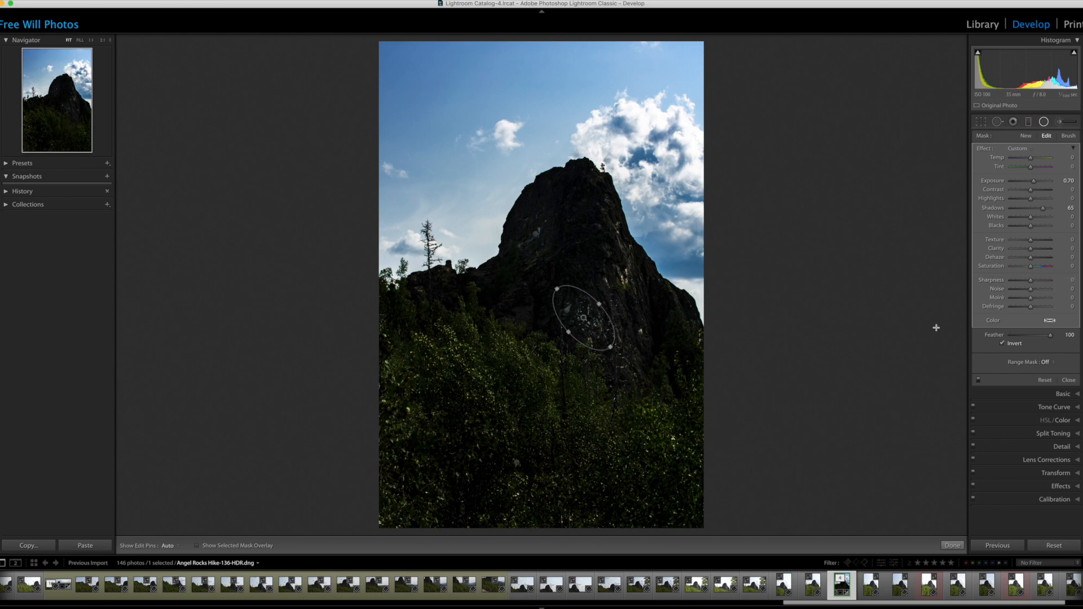
left_click(535, 234)
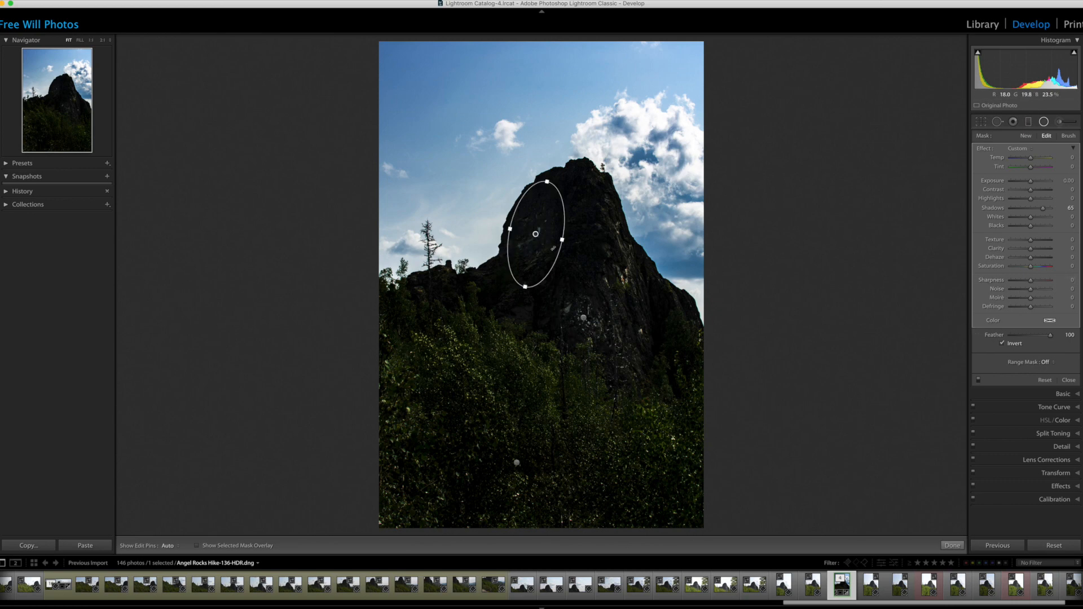
left_click_drag(1031, 181, 1033, 184)
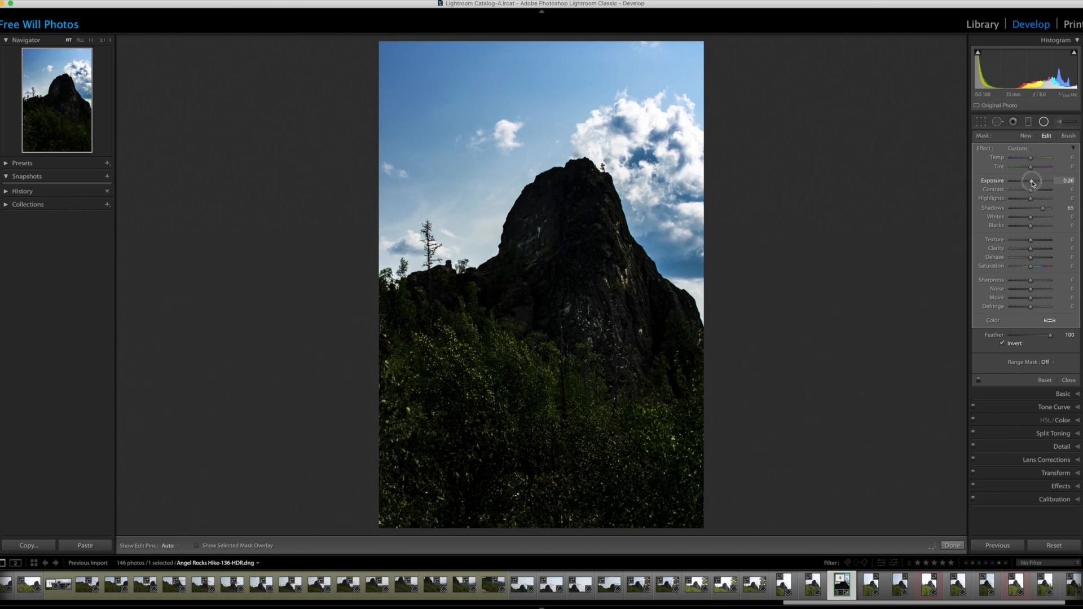
left_click_drag(1033, 183, 1033, 183)
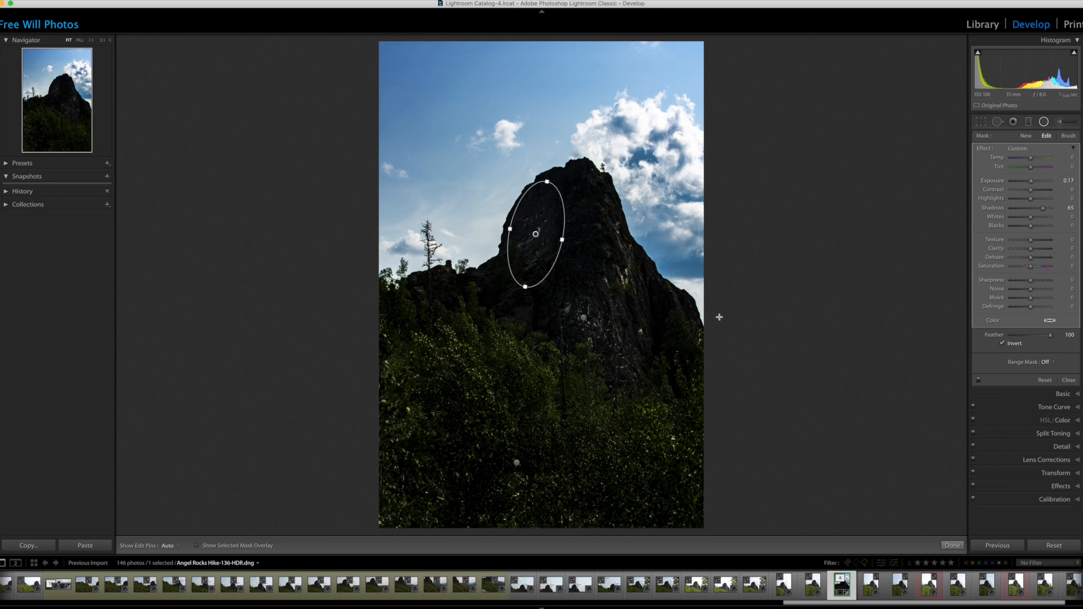
Widen the upper rock filter toward the middle of the rock and apply the Serge Lights - Sun Enhancer effect preset
left_click_drag(563, 240, 509, 228)
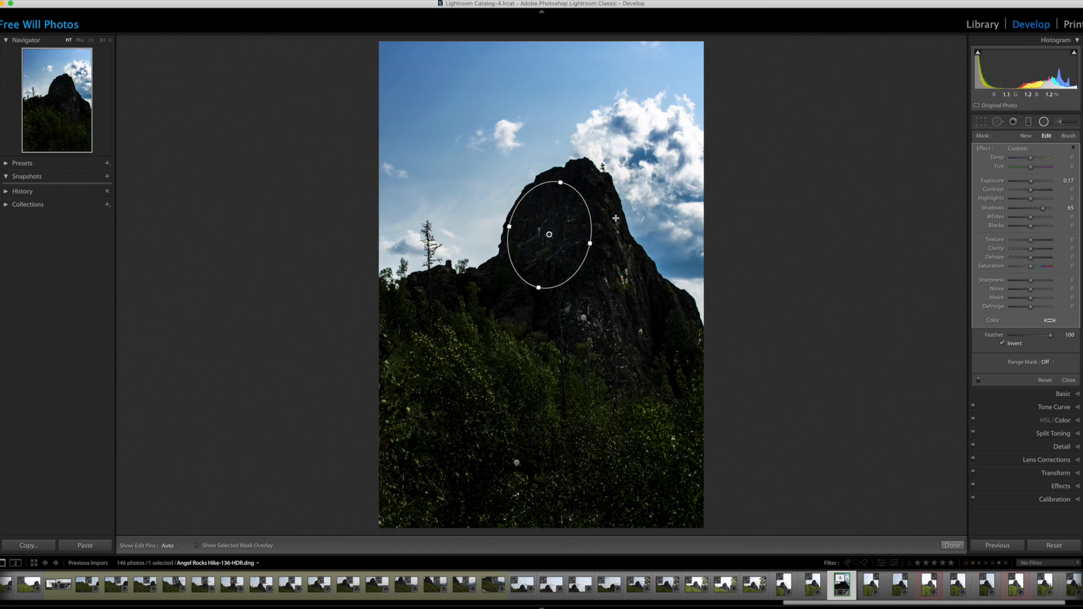
left_click(1027, 150)
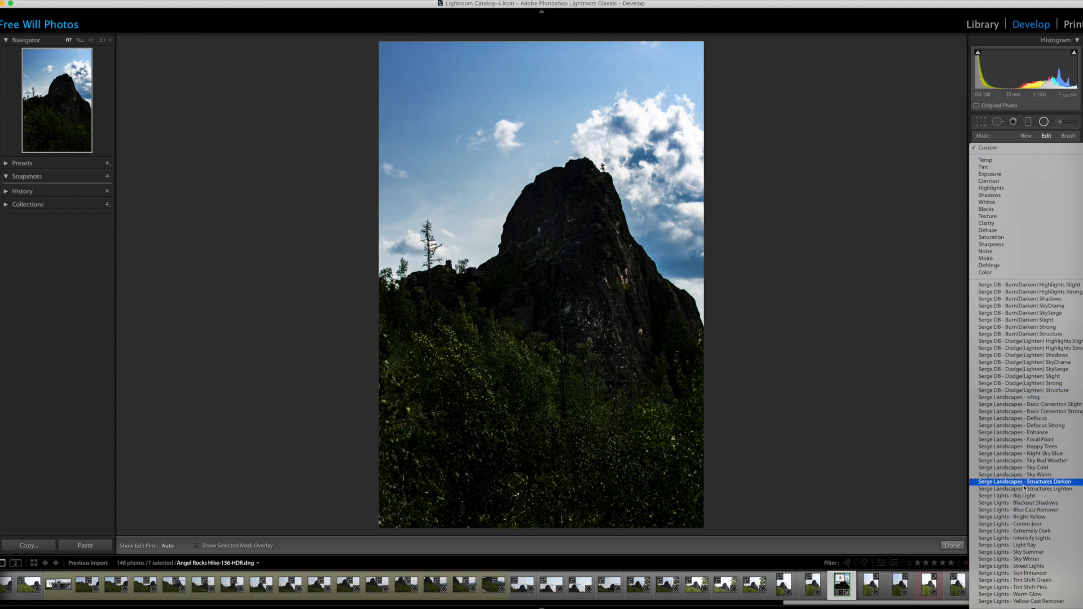
scroll(1026, 488, "down", 1)
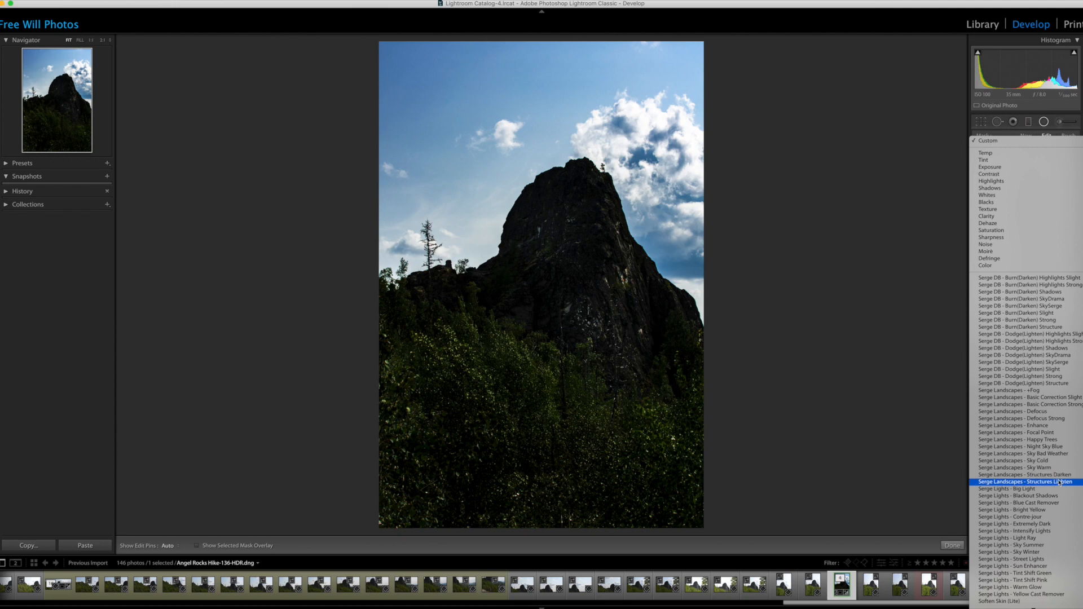
left_click(1046, 567)
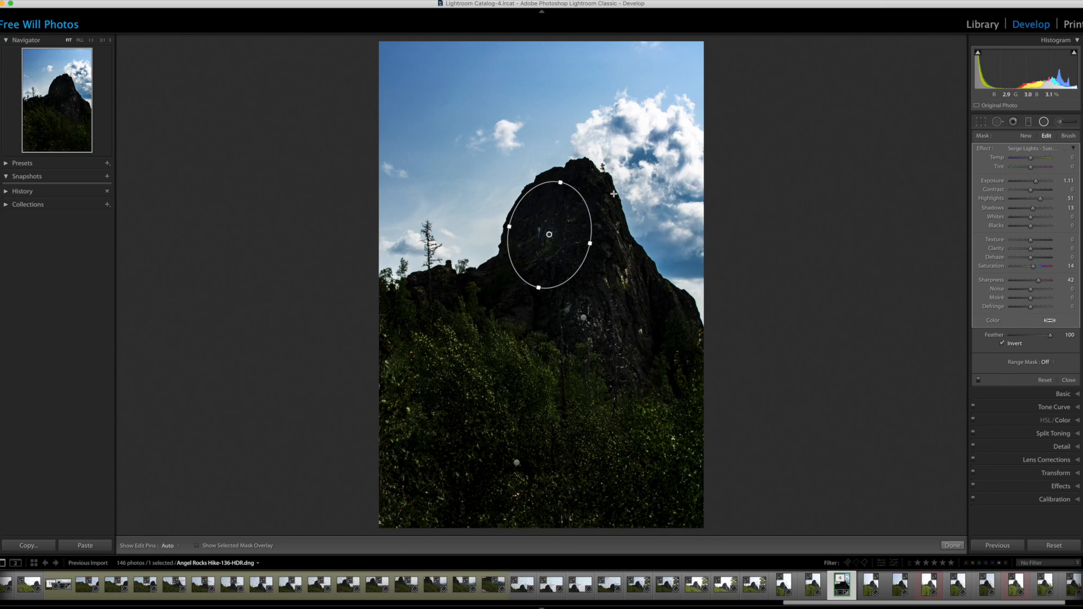
Draw and delete a trial ellipse on the rock's right face, and choose the Serge Lights - Light Ray effect for new filters
left_click_drag(614, 193, 621, 276)
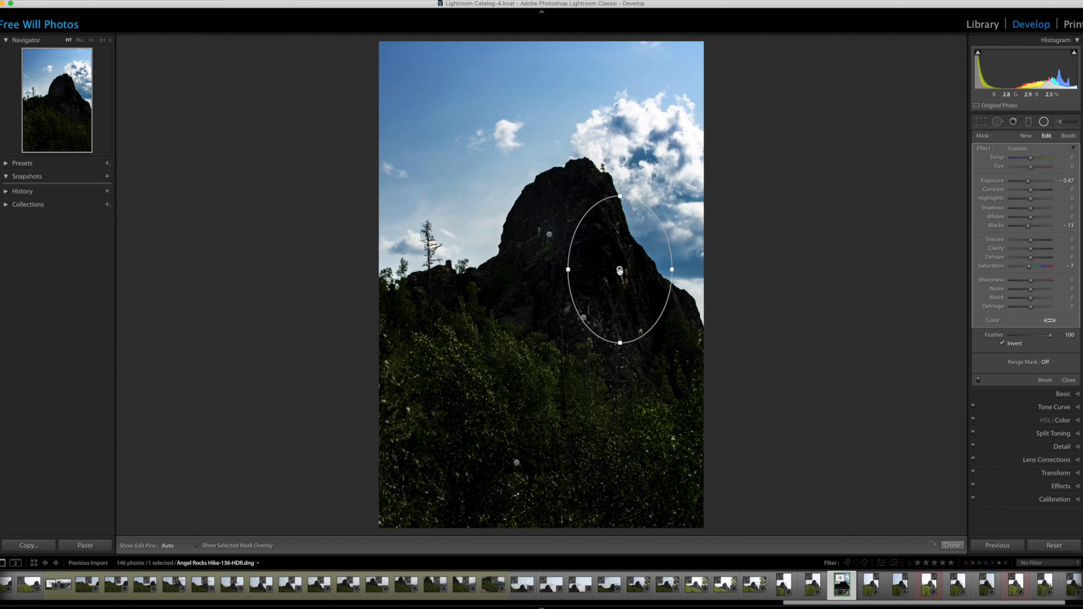
key("Delete")
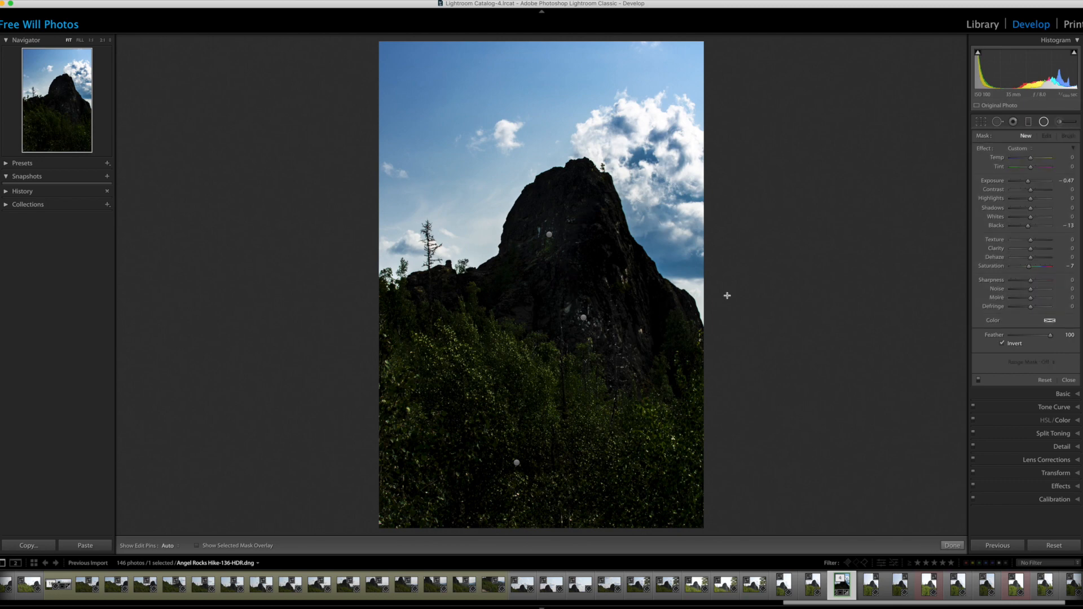
left_click(1027, 150)
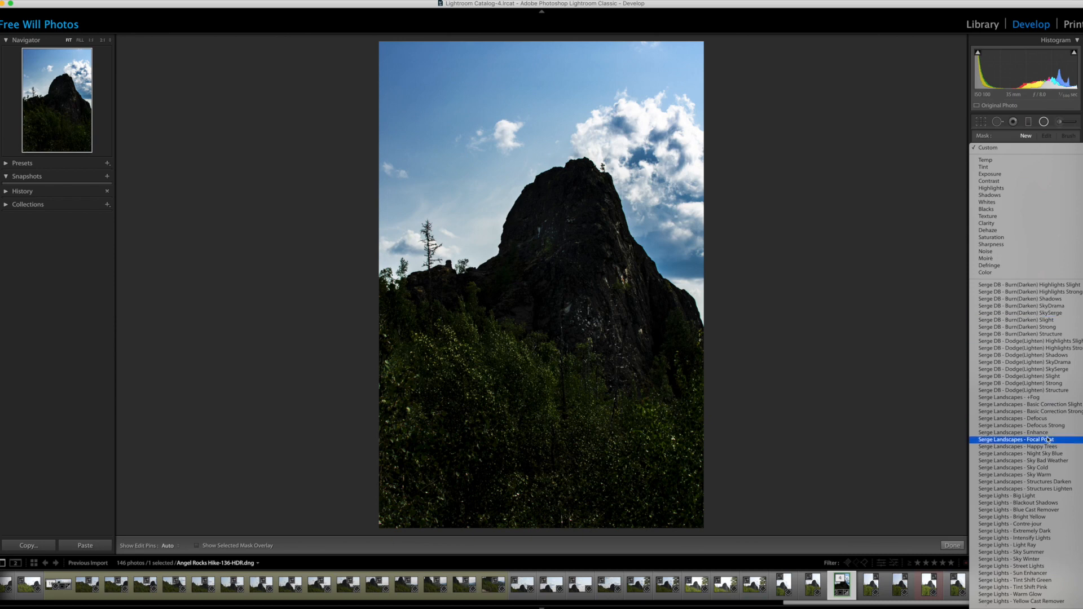
scroll(1049, 438, "down", 2)
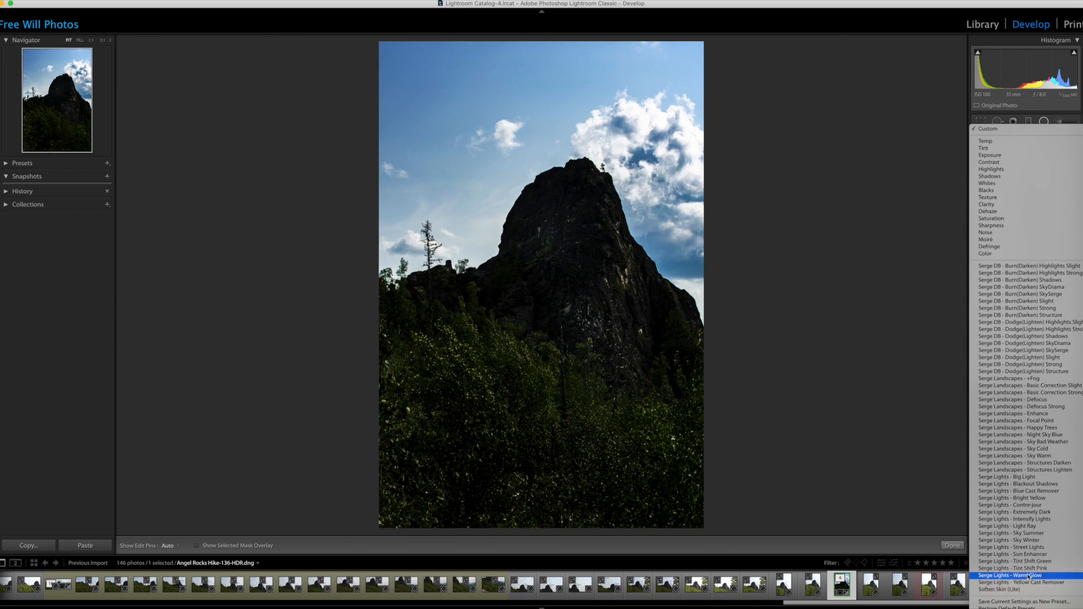
left_click(1022, 527)
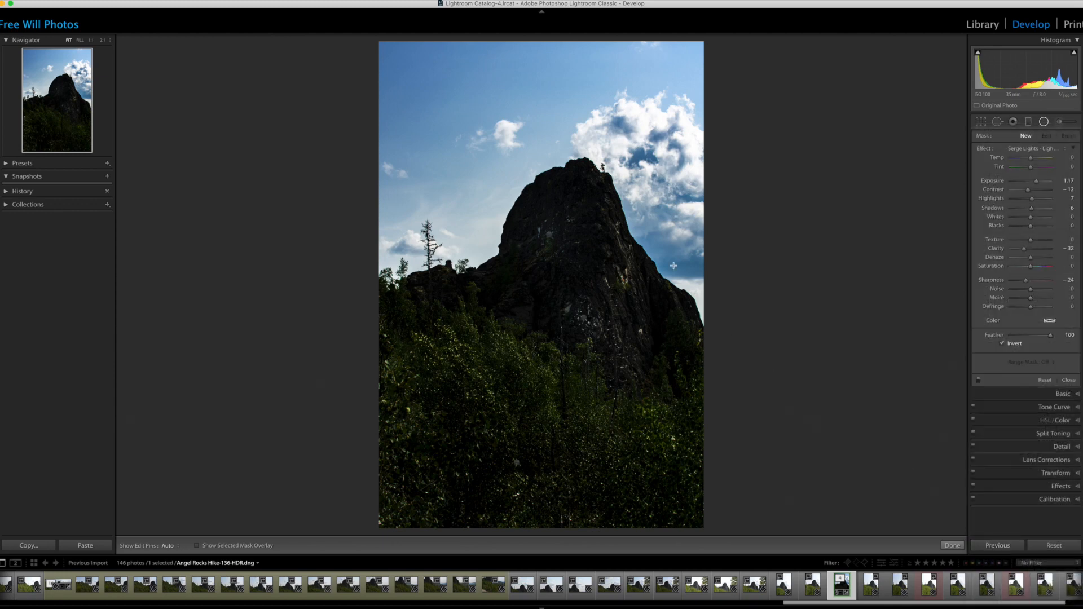
Draw a radial filter on the rock's right face and fit it as a slim ellipse tilted along the sloping edge
left_click_drag(624, 242, 657, 341)
left_click_drag(623, 239, 620, 265)
left_click_drag(593, 184, 586, 169)
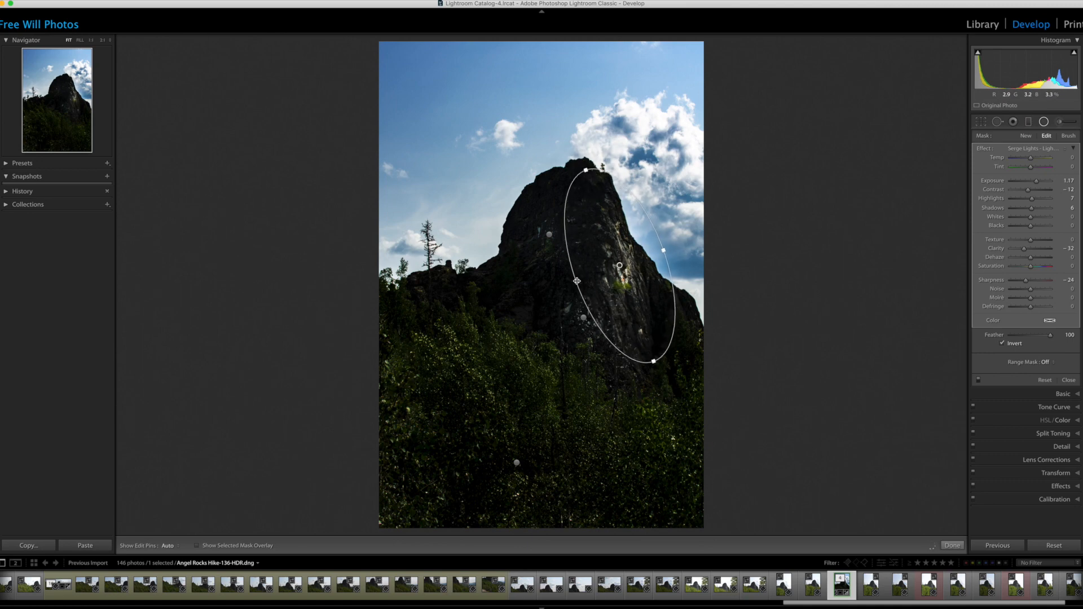
left_click_drag(577, 280, 640, 259)
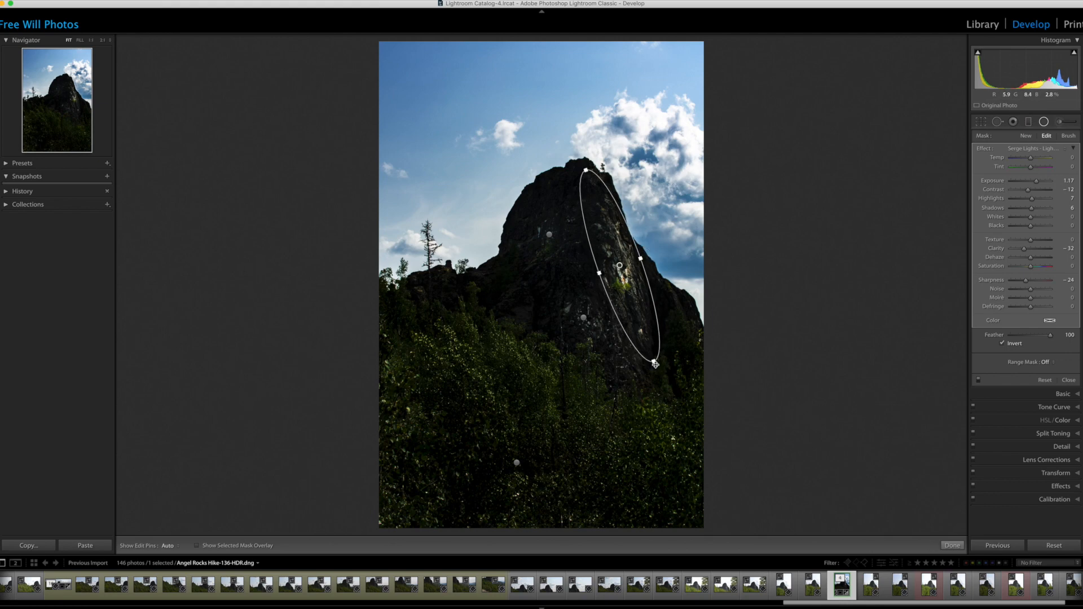
left_click_drag(654, 362, 648, 359)
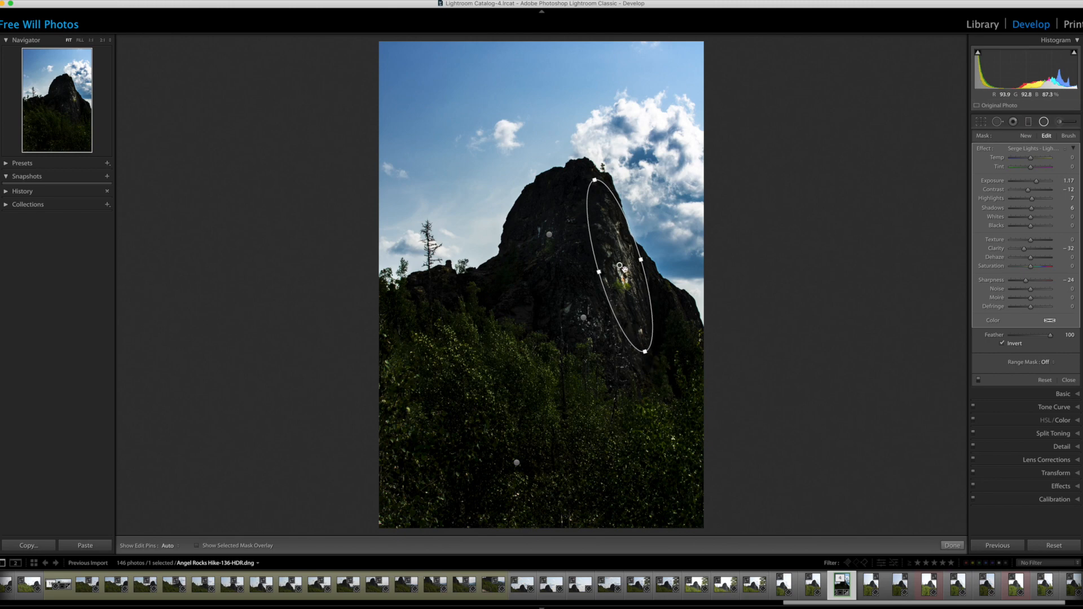
left_click_drag(622, 268, 623, 273)
left_click_drag(597, 185, 595, 181)
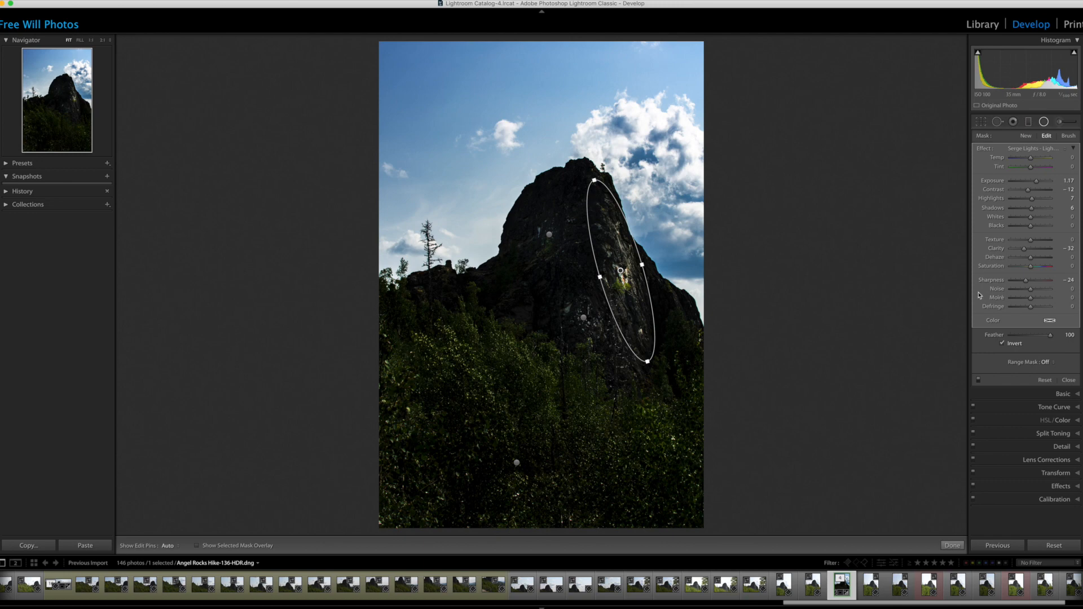
Finish the filter, close the Radial Filter tool to check the photo without pins, and reopen it for a new filter
left_click(1027, 138)
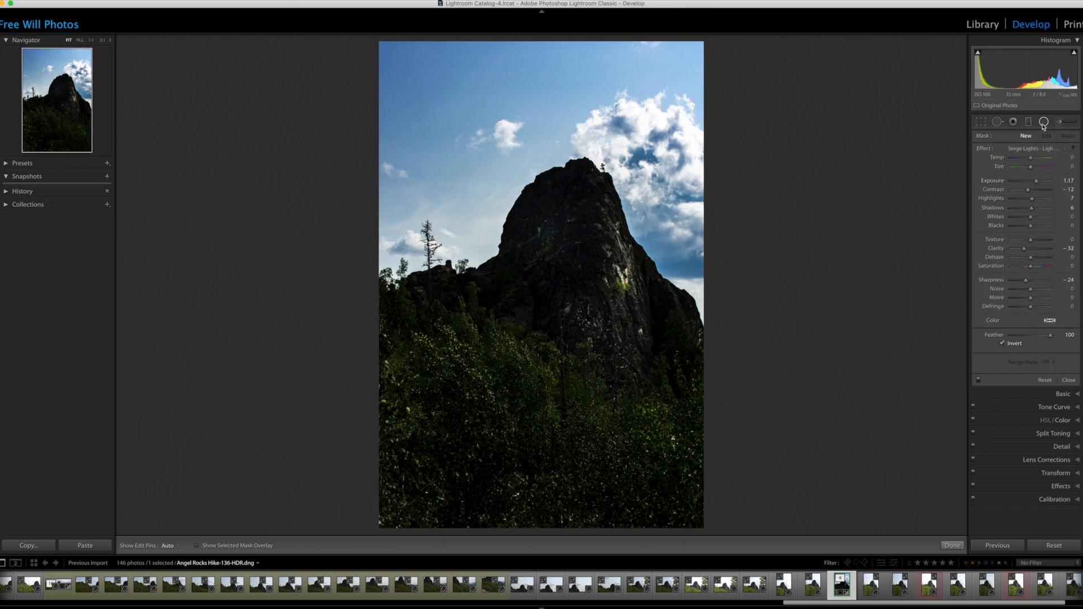
left_click(1043, 122)
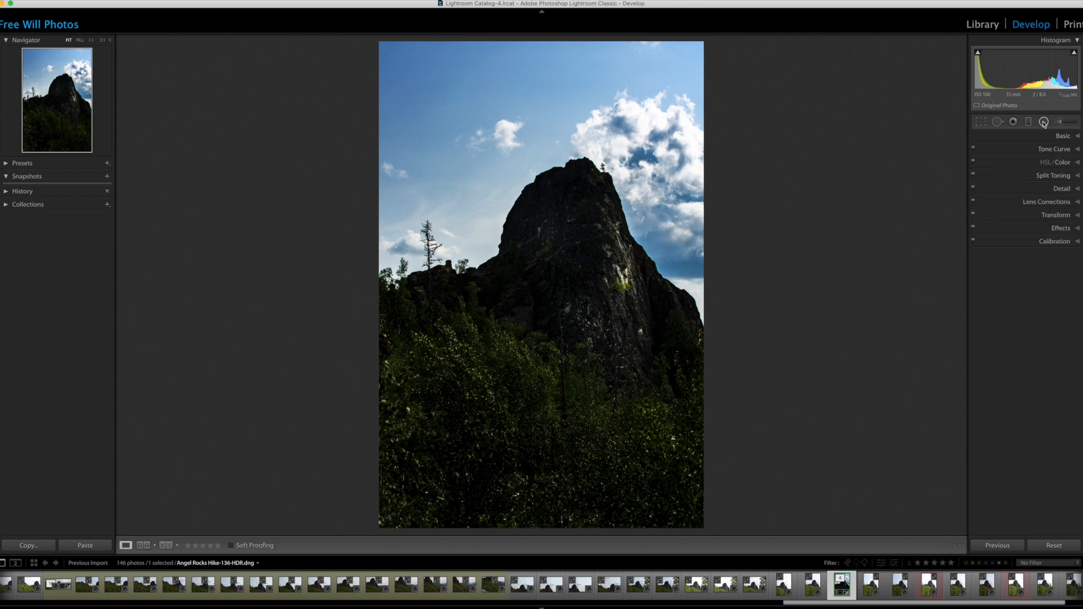
left_click(1044, 123)
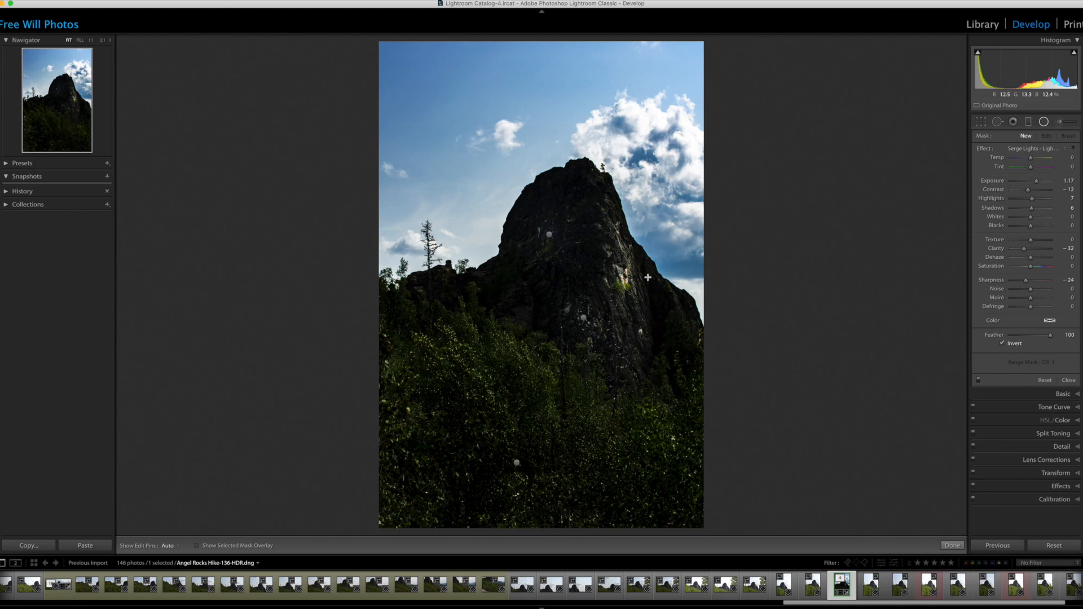
Add a radial filter on the rock's right slope and reduce its Exposure to 0.89
mouse_move(659, 300)
left_mouse_down()
mouse_move(692, 312)
mouse_move(662, 304)
left_mouse_up()
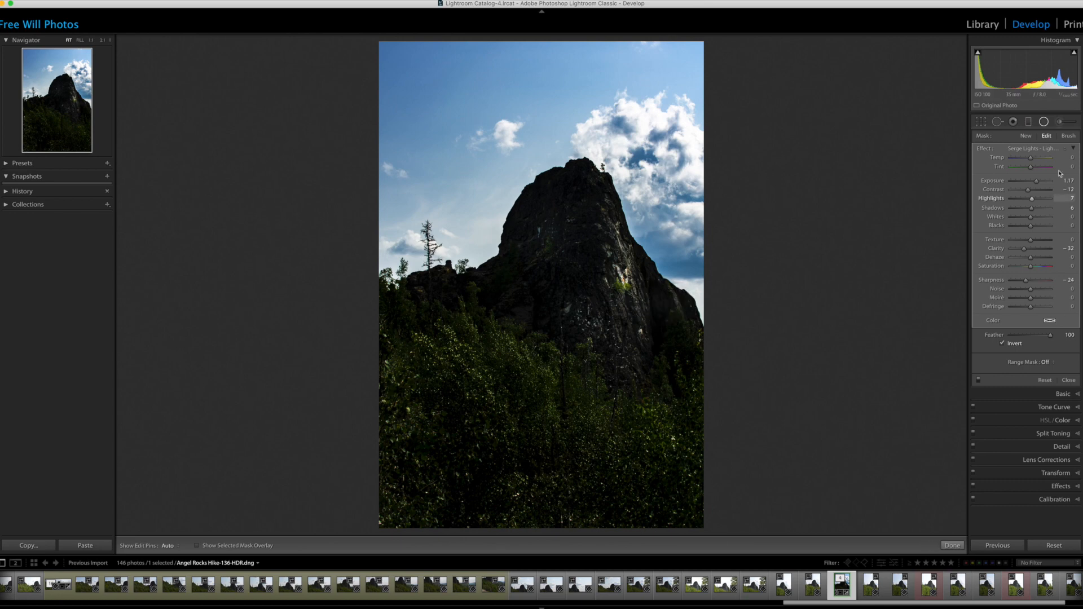
left_click(1037, 183)
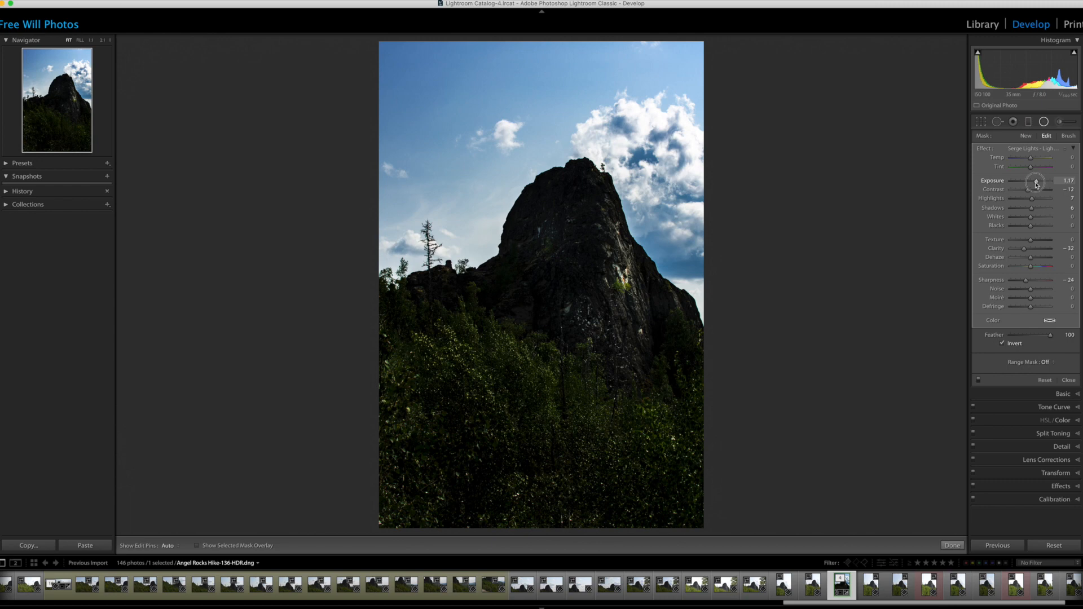
left_click_drag(1036, 184, 1034, 184)
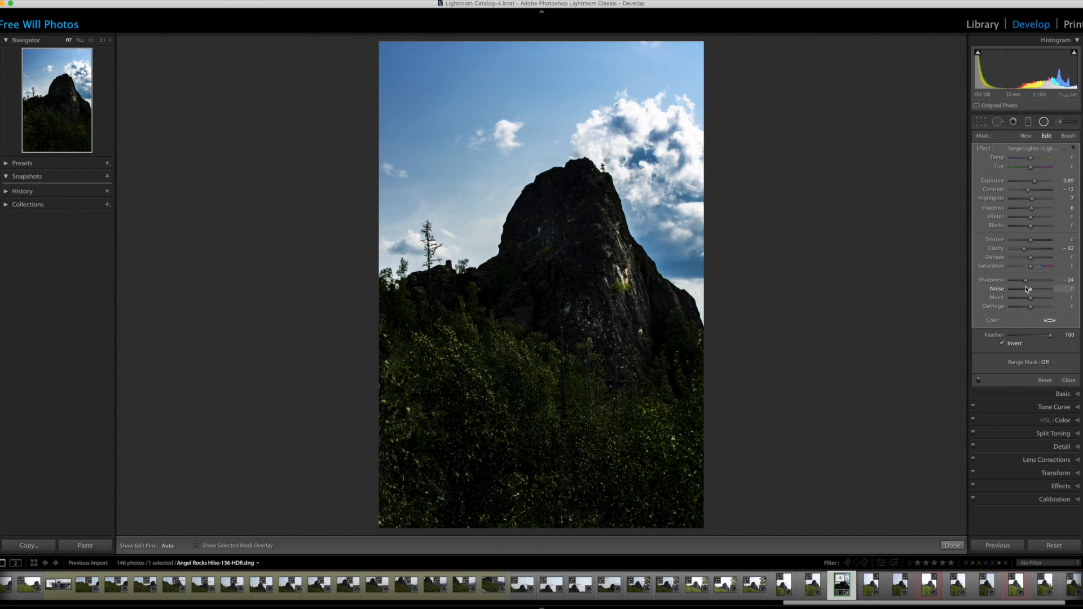
Set the upper rock filter's Exposure to 1.08 and Shadows to 36
left_click(550, 235)
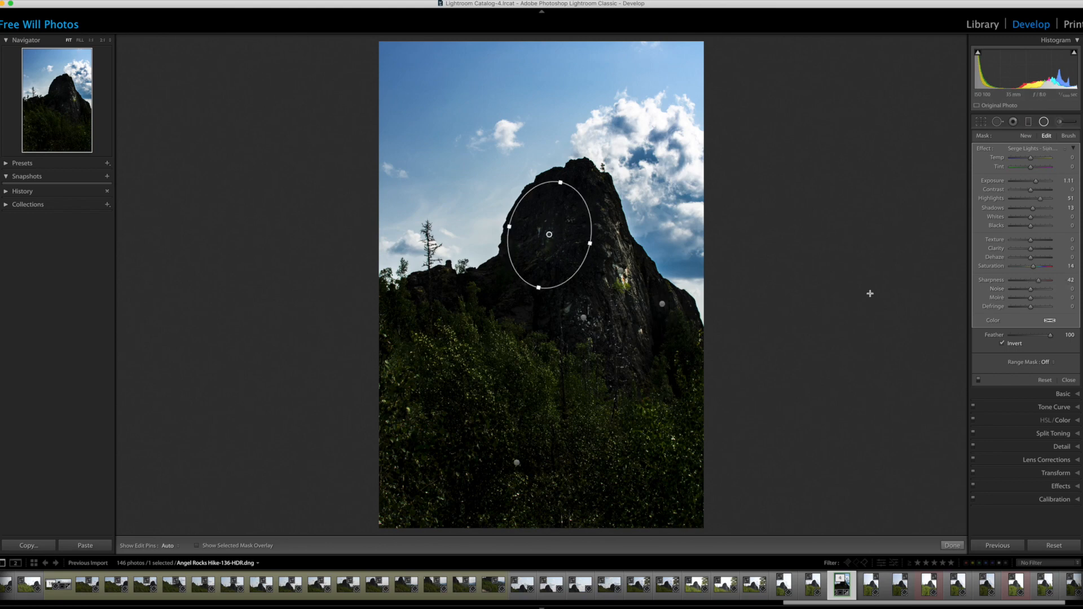
left_click(1037, 184)
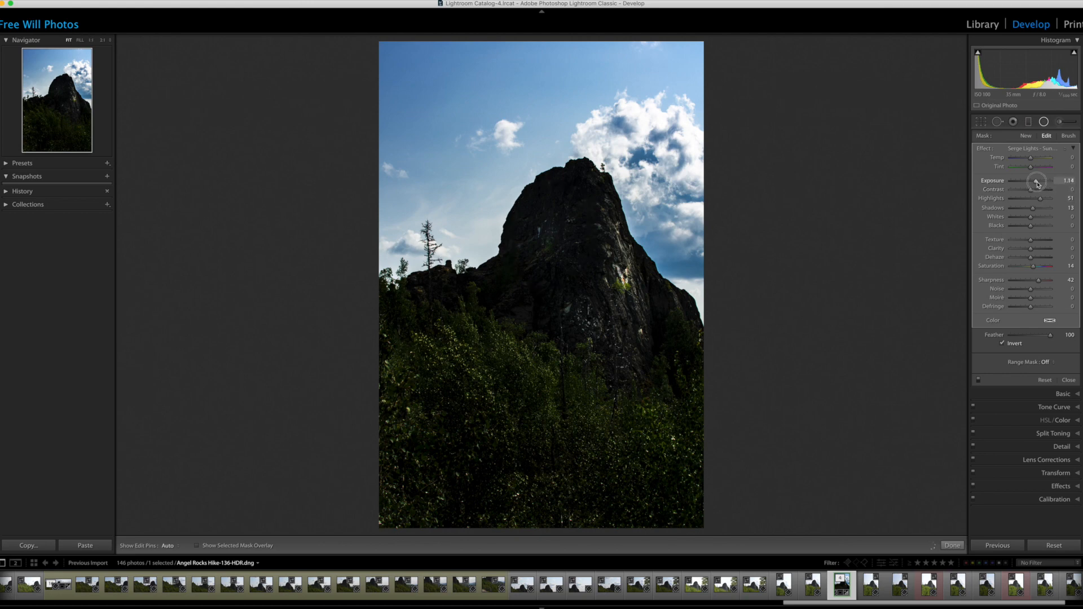
left_click_drag(1038, 184, 1041, 184)
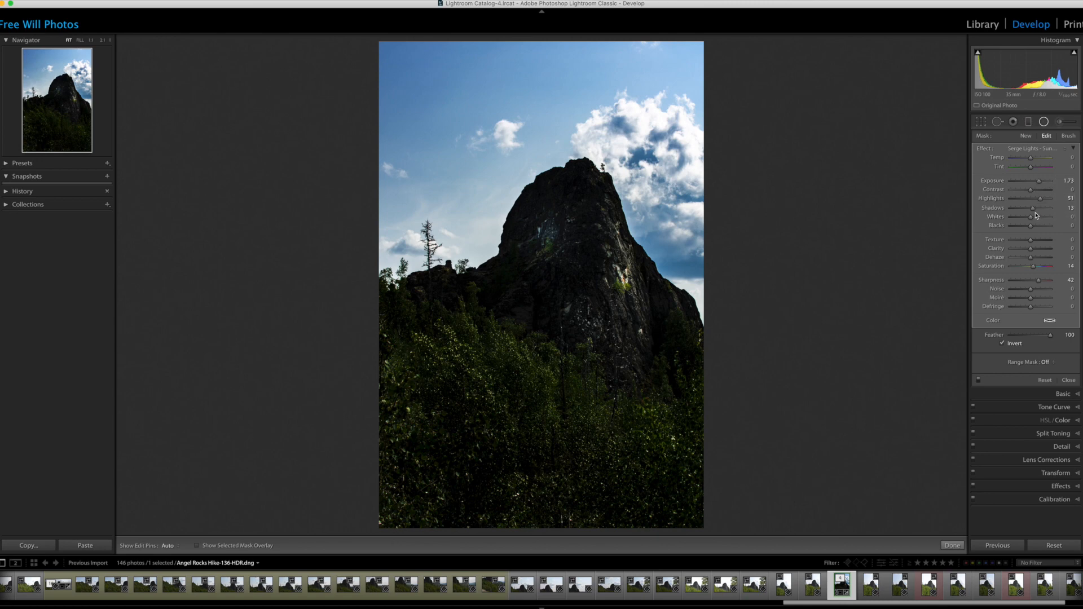
left_click_drag(1033, 211, 1036, 183)
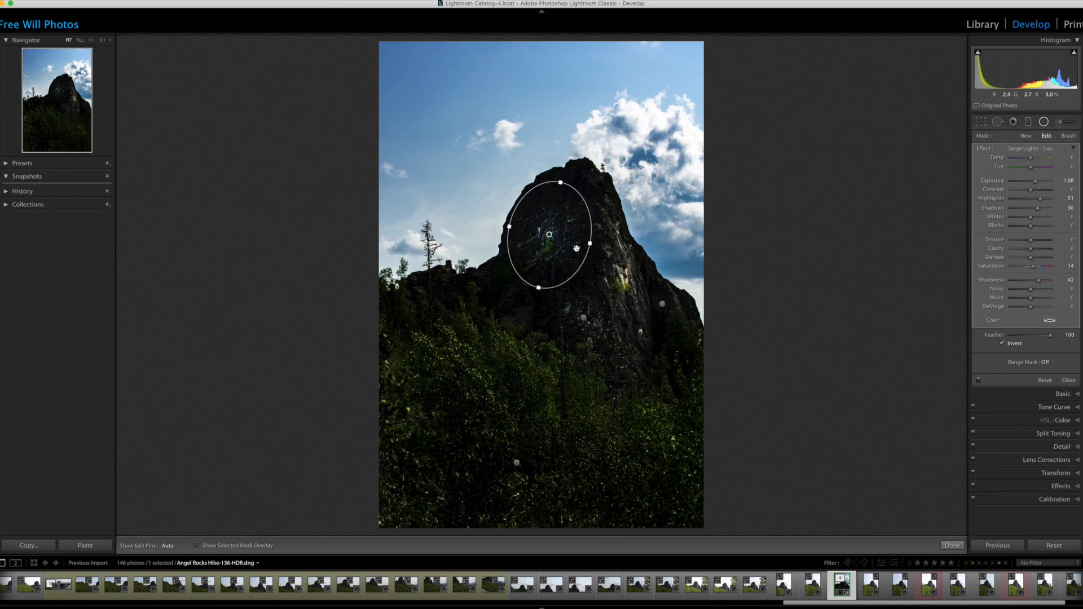
Reshape and shift the upper rock filter into a taller, slightly tilted ellipse reaching from near the summit toward the rock's middle
left_click_drag(588, 245, 602, 246)
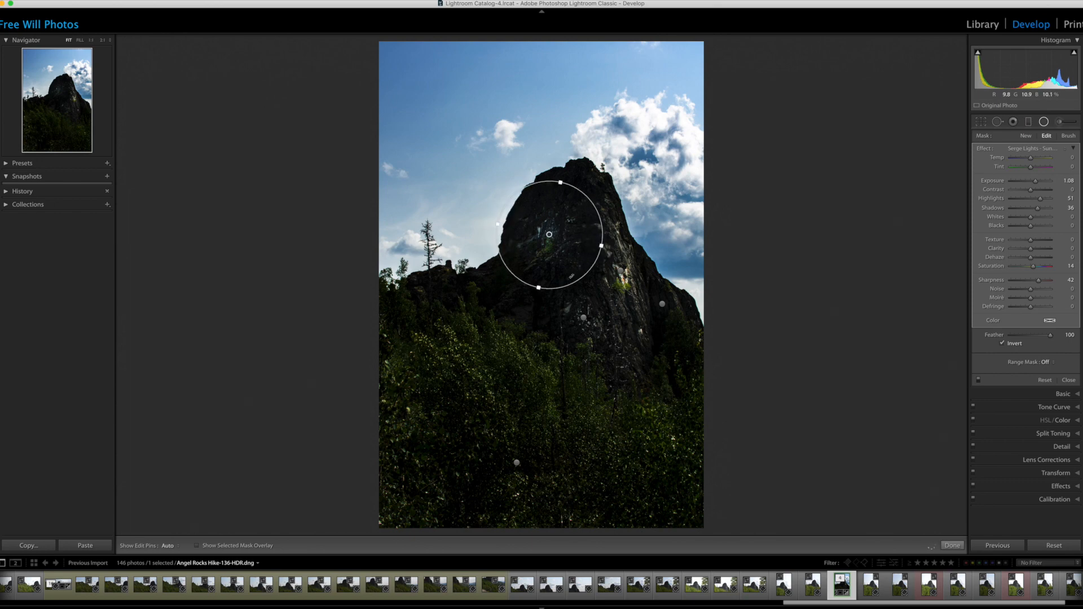
left_click_drag(535, 290, 522, 312)
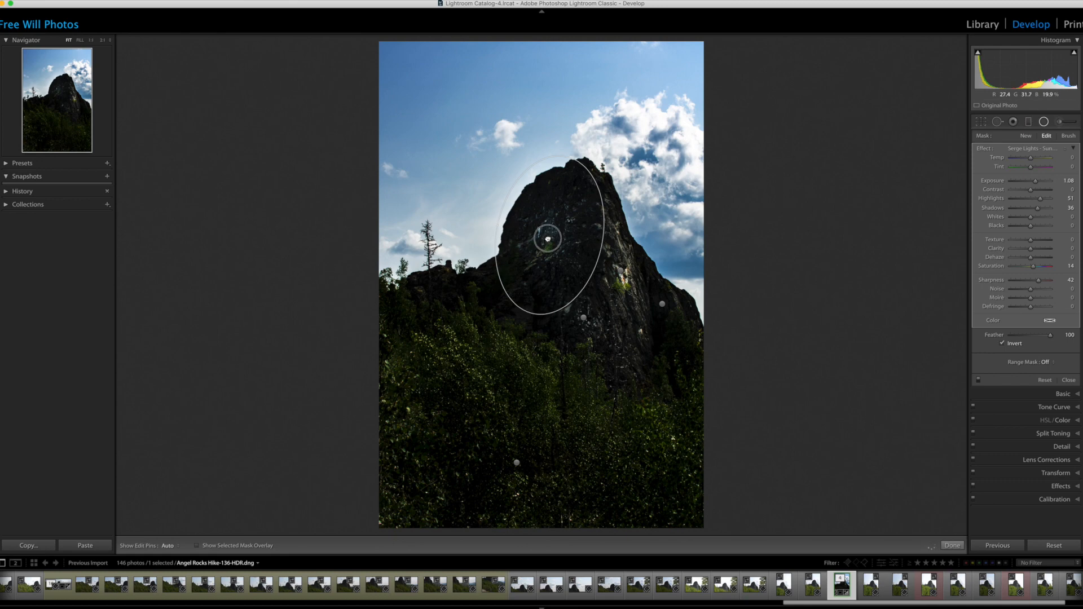
left_click_drag(553, 241, 513, 231)
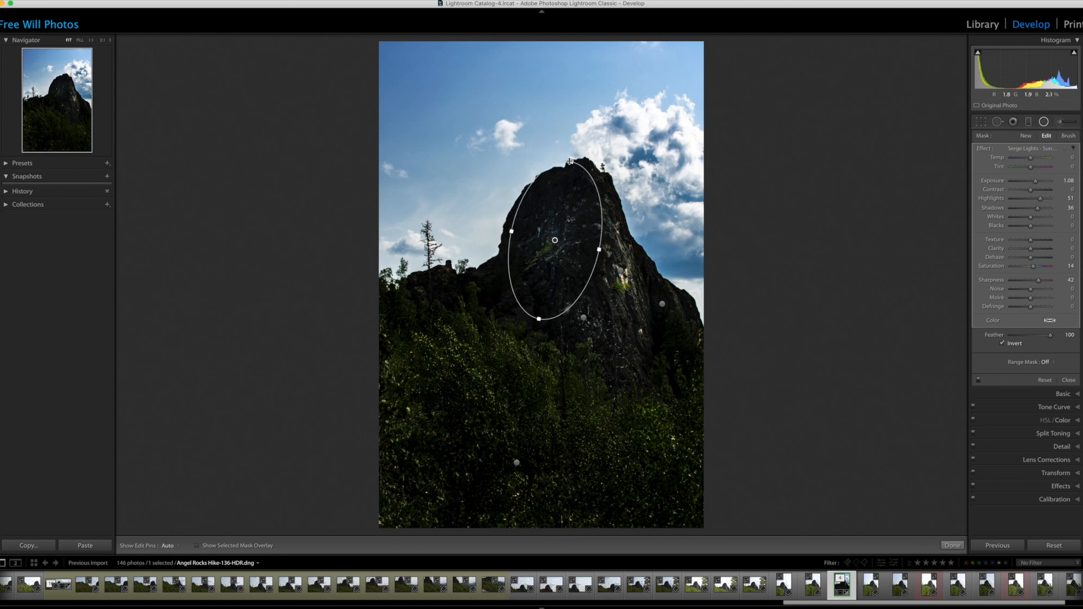
left_click_drag(570, 161, 571, 168)
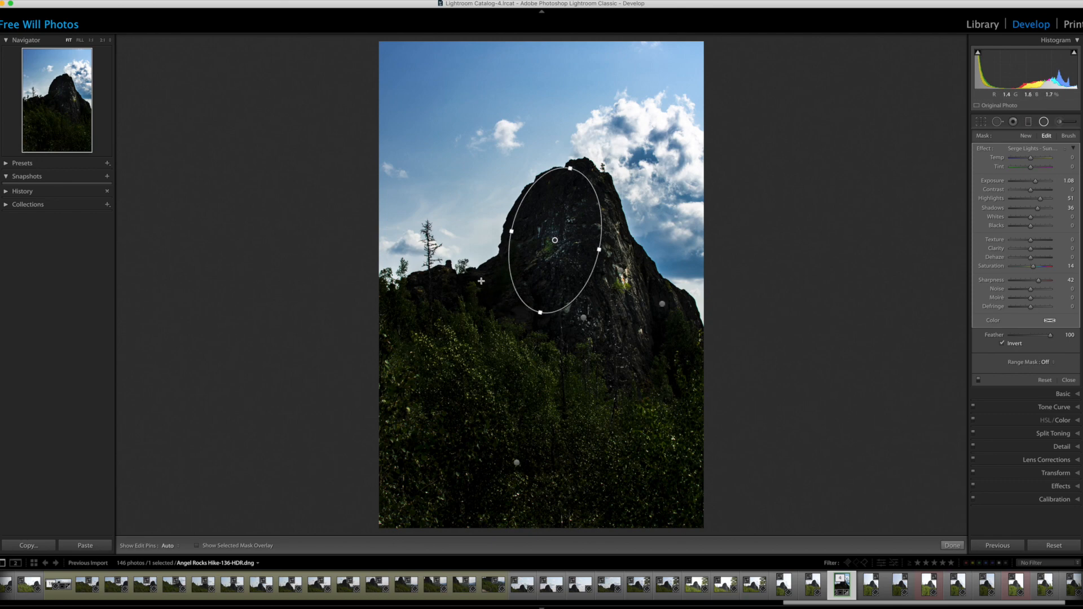
Draw and fit a tilted Light Ray radial filter on the rock's lower left flank, and add another on the left ridge
left_click_drag(487, 280, 575, 312)
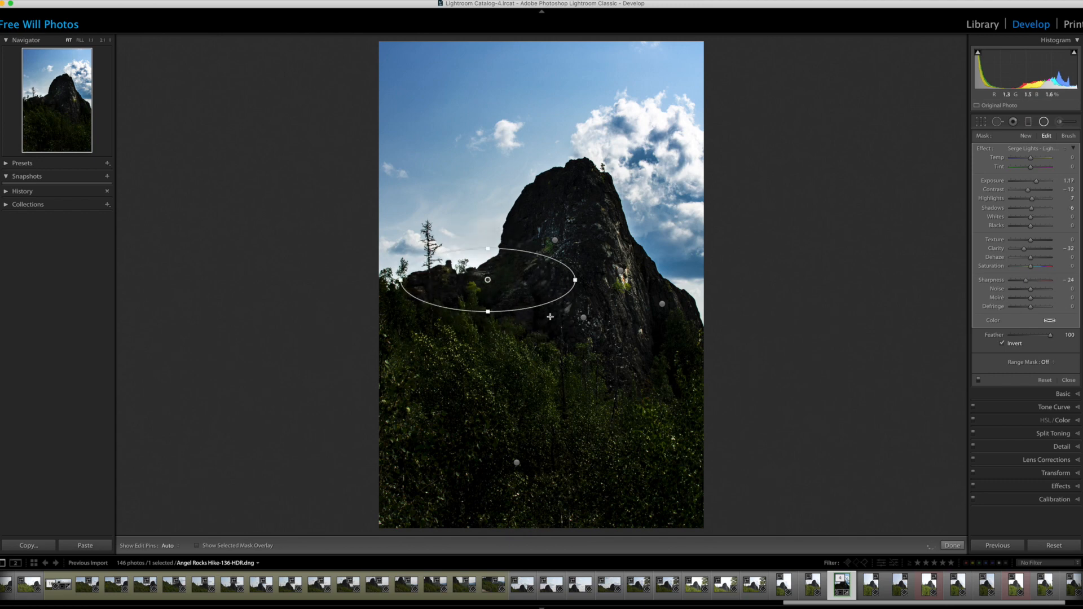
left_click_drag(393, 280, 403, 236)
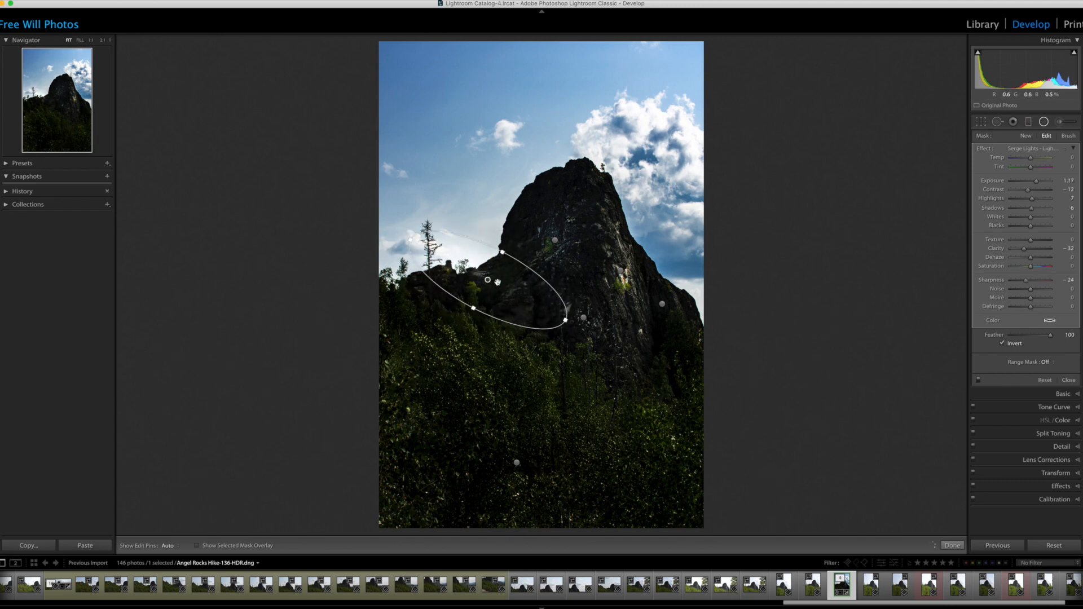
left_click_drag(489, 280, 527, 300)
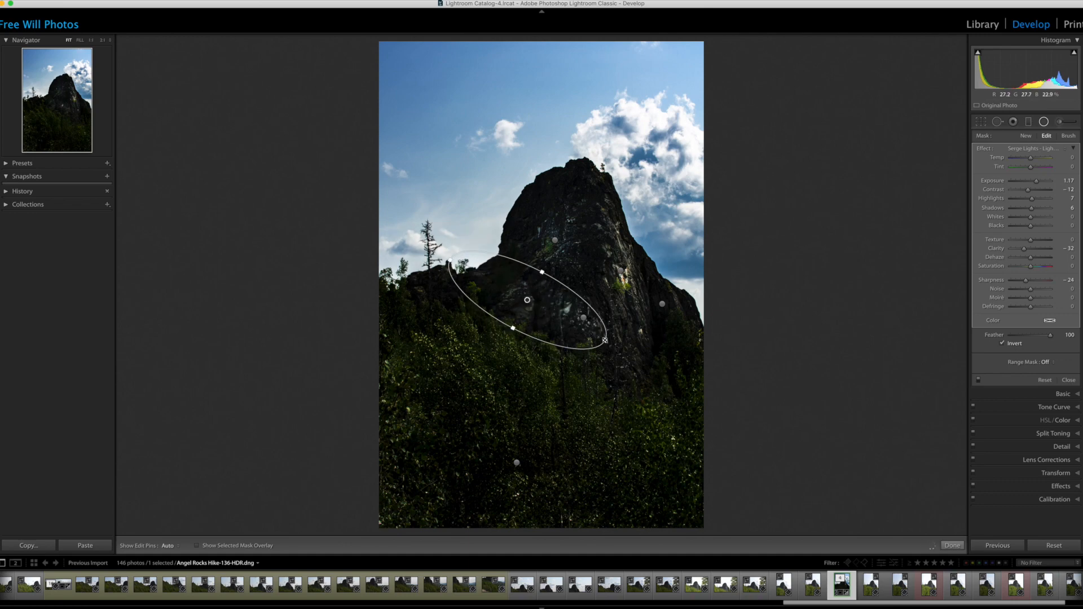
left_click_drag(605, 341, 523, 294)
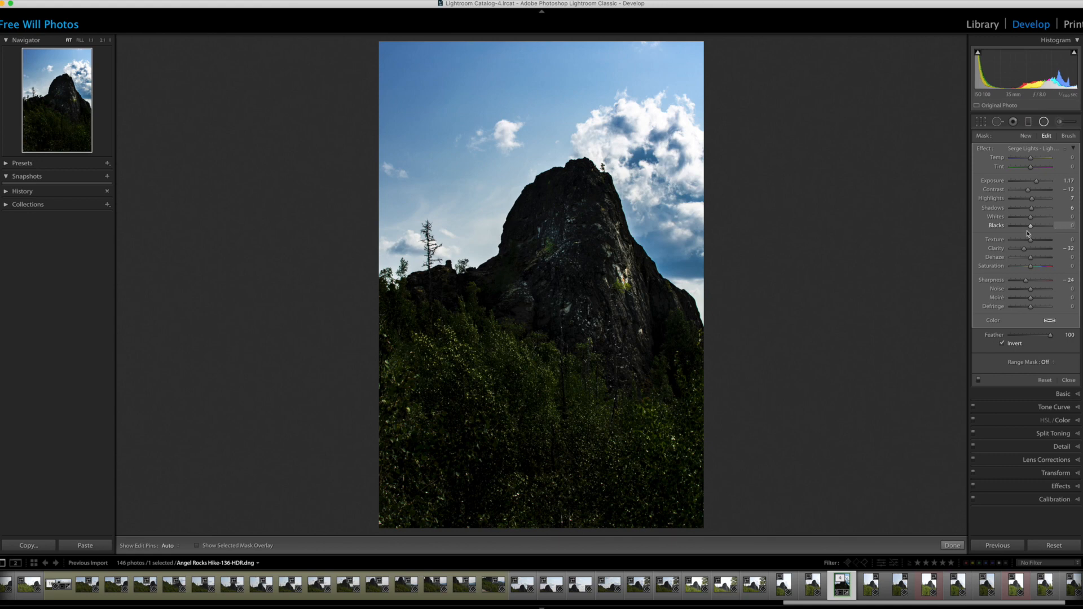
mouse_move(434, 274)
left_mouse_down()
mouse_move(465, 290)
mouse_move(439, 283)
left_mouse_up()
Set the foliage filter's Saturation to -64, shift it slightly toward the rock, and check its coverage with the mask overlay
left_click(517, 461)
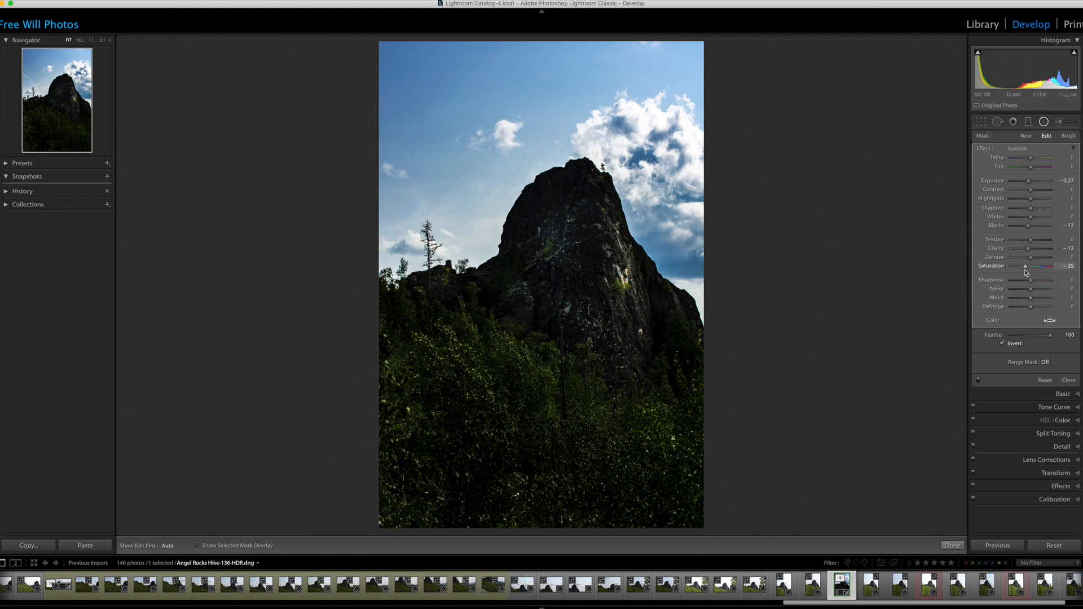
left_click_drag(1025, 270, 1018, 270)
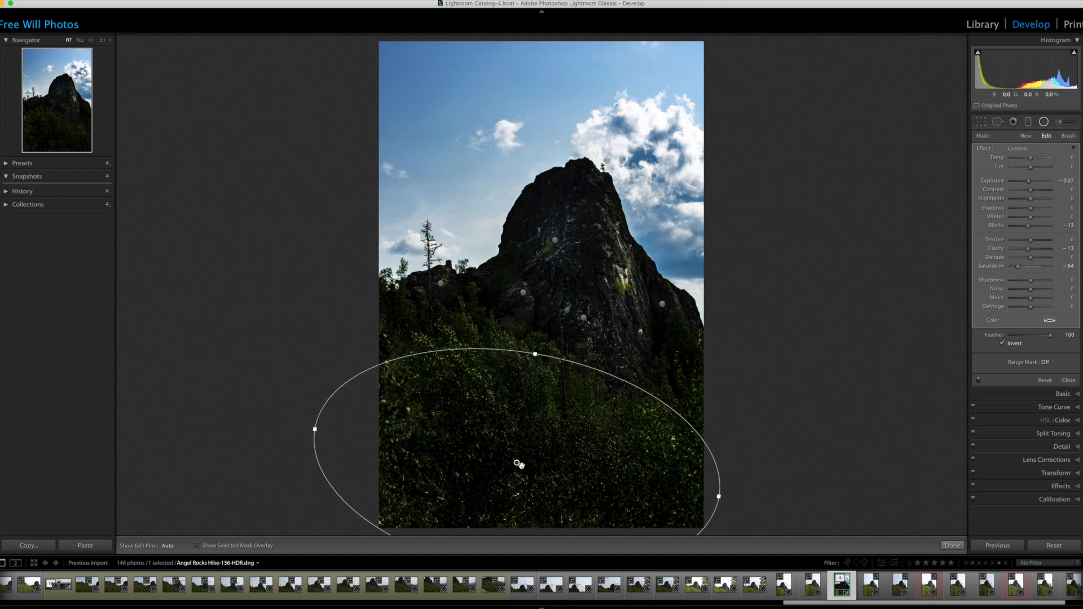
left_click_drag(517, 463, 526, 459)
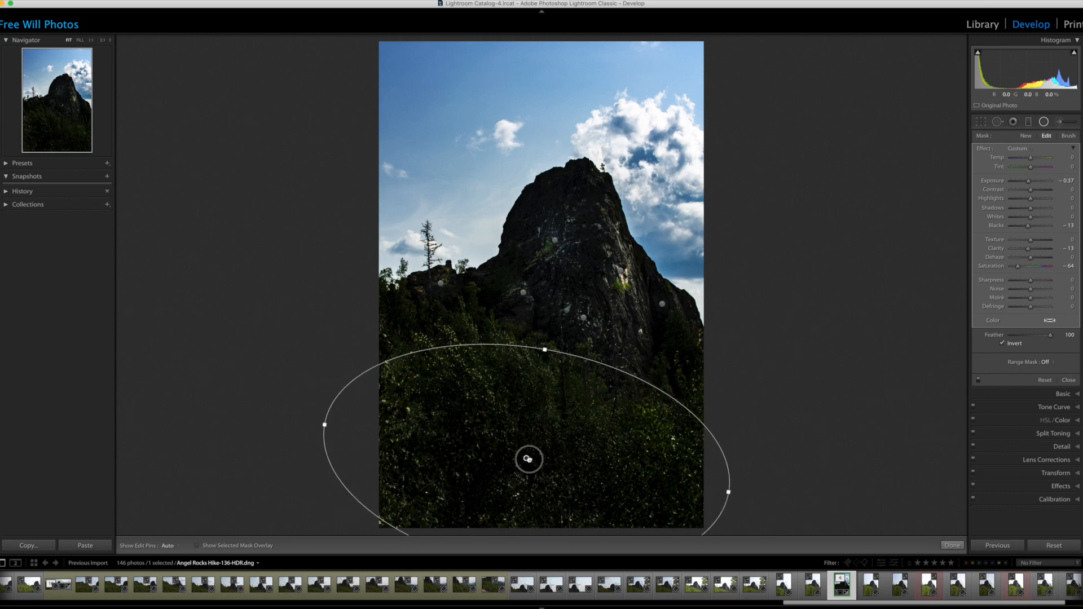
left_click(196, 546)
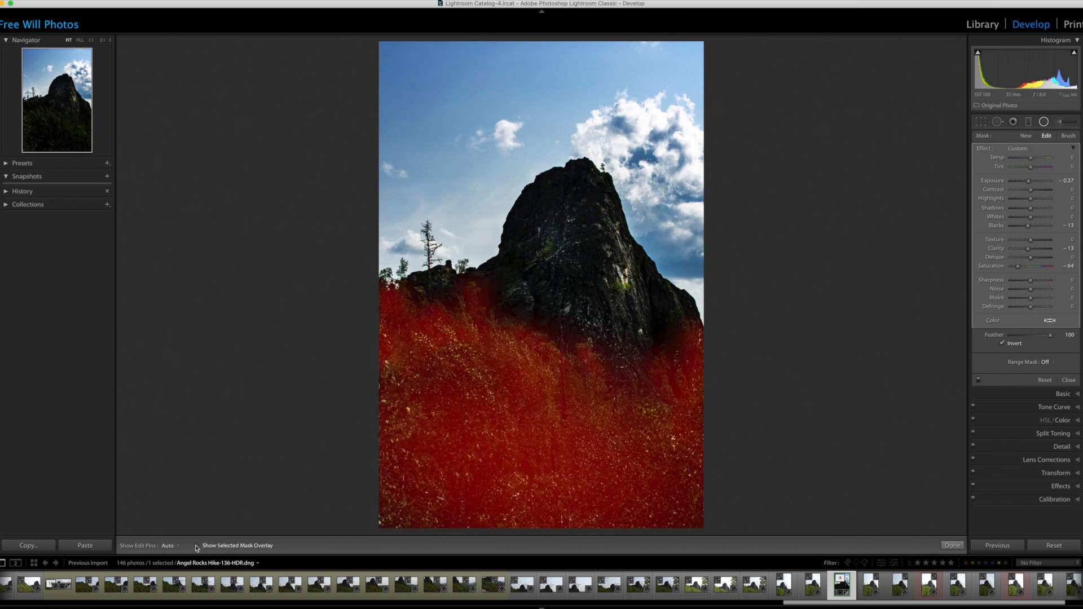
key("o")
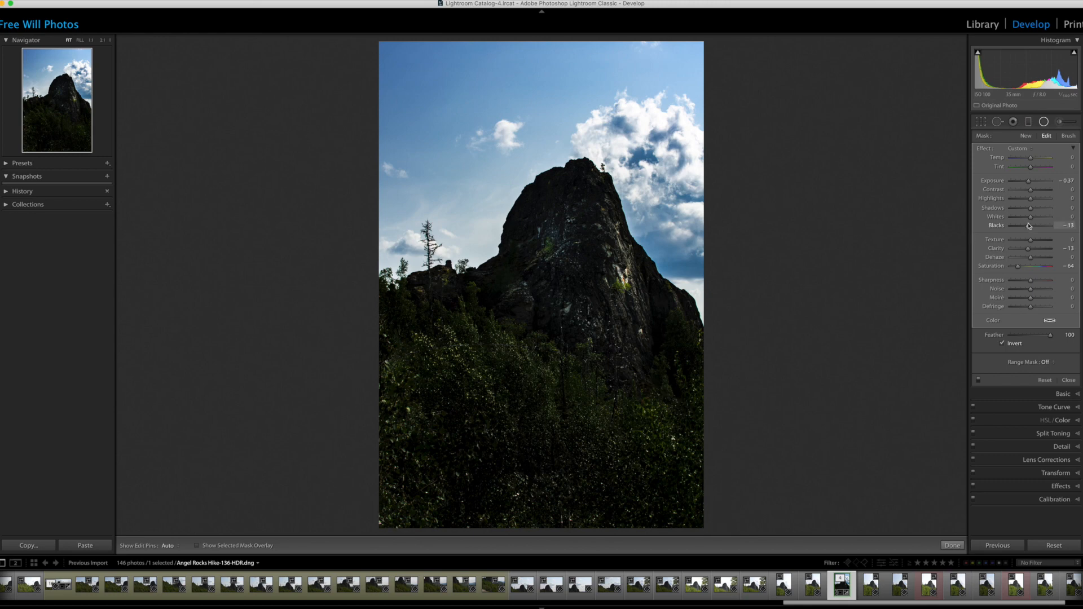
Draw a Graduated Filter with the Serge Landscapes - Sky Warm effect from the upper sky down to the treeline
left_click(1029, 124)
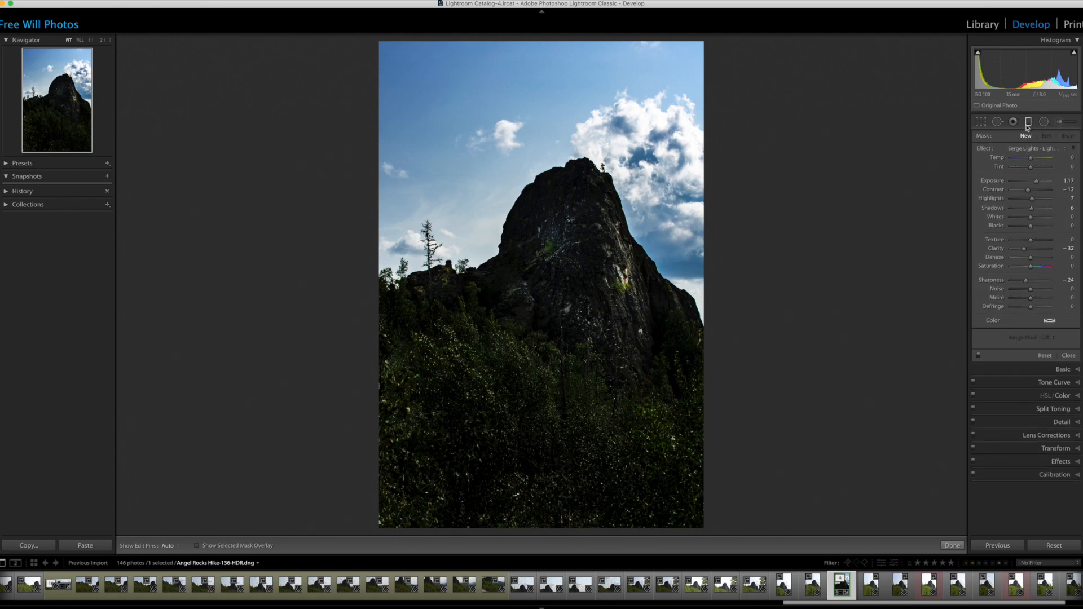
left_click(1027, 148)
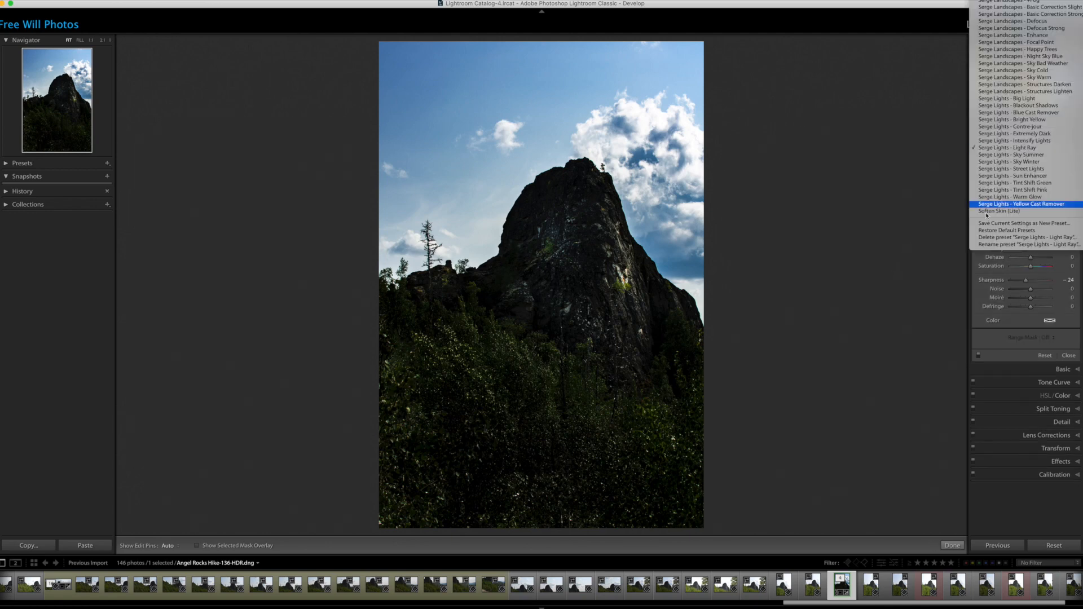
scroll(1032, 121, "up", 3)
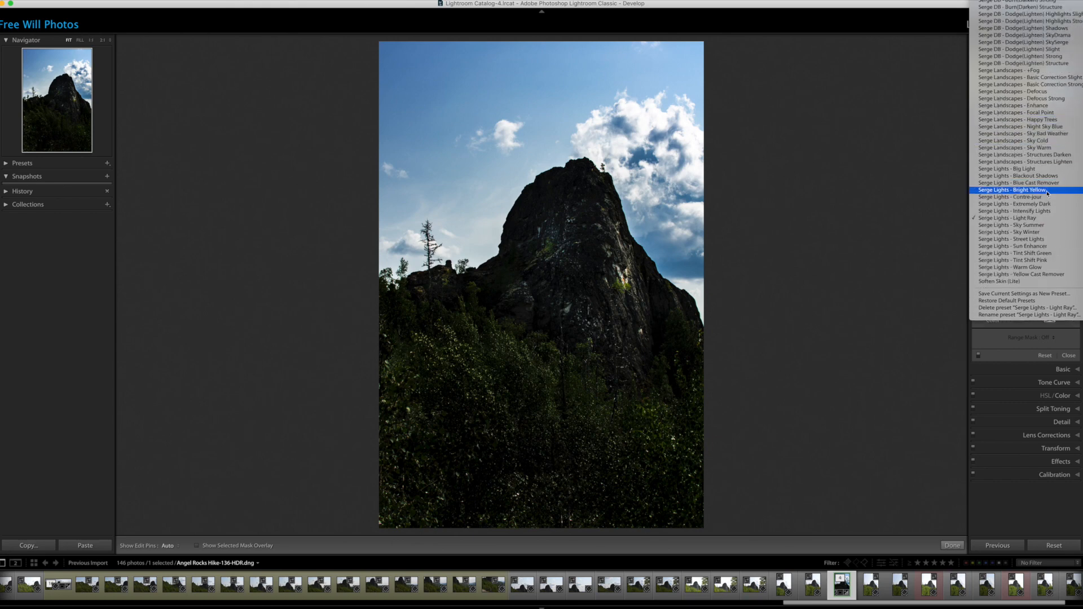
left_click(1035, 148)
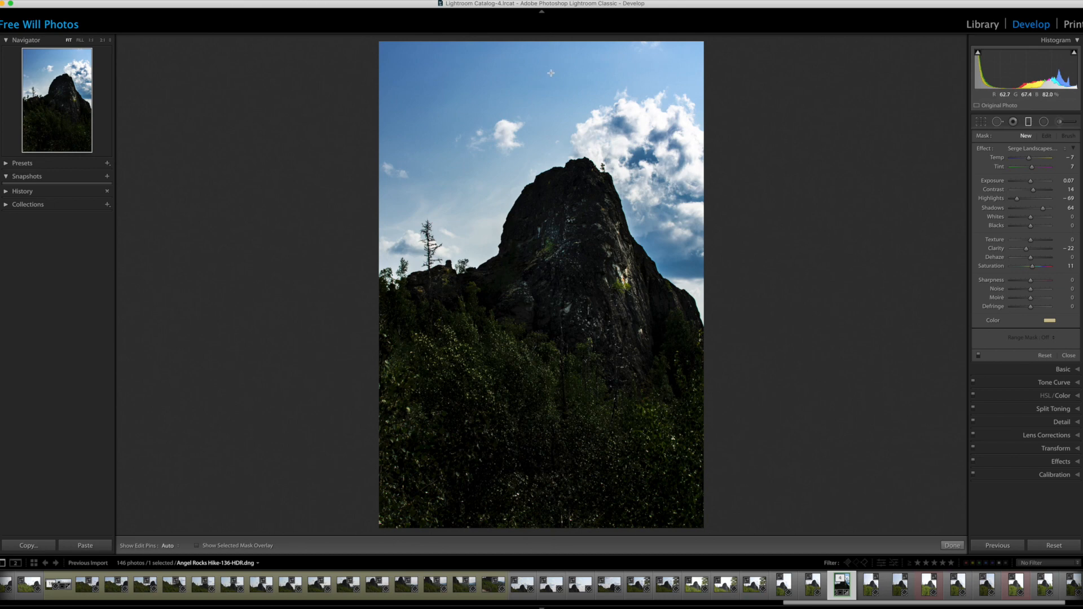
left_click_drag(551, 71, 549, 324)
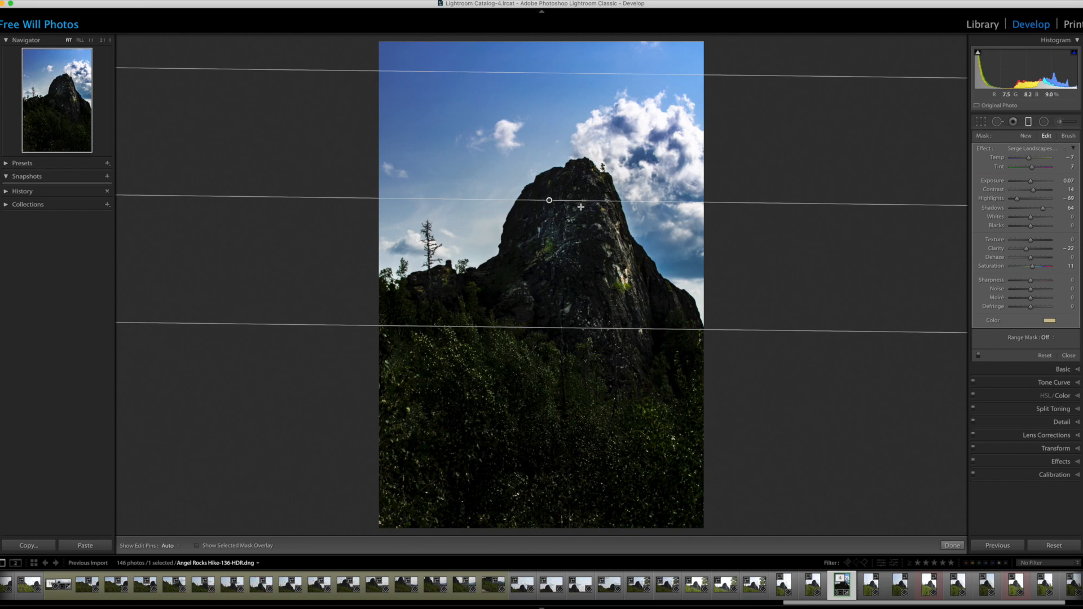
Change the graduated filter's effect to one without tint or colour, with Temp at -6 and Exposure at -0.17
left_click(1052, 150)
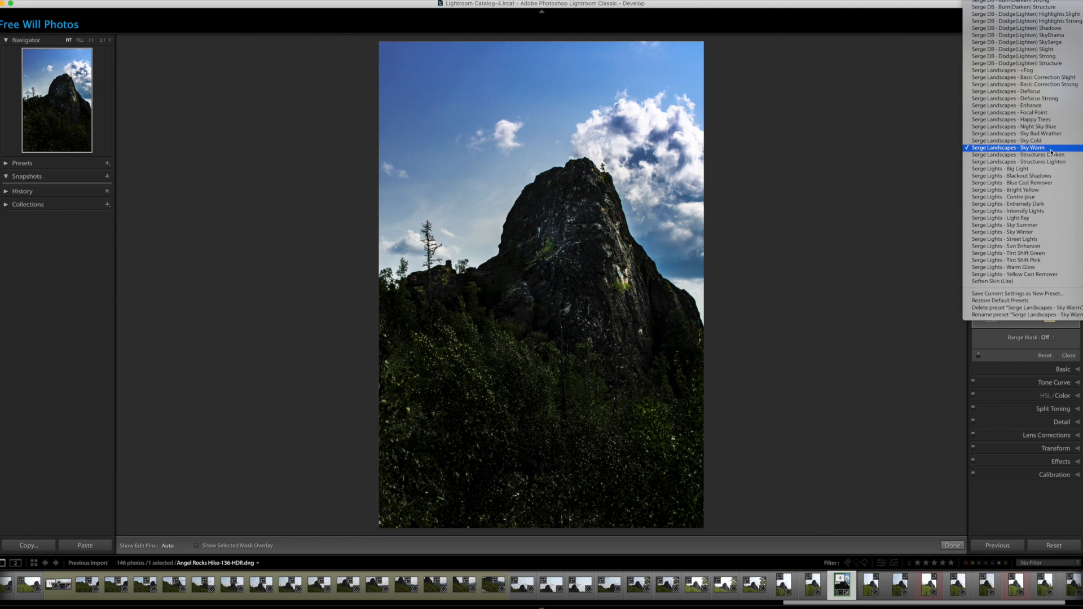
left_click(1037, 148)
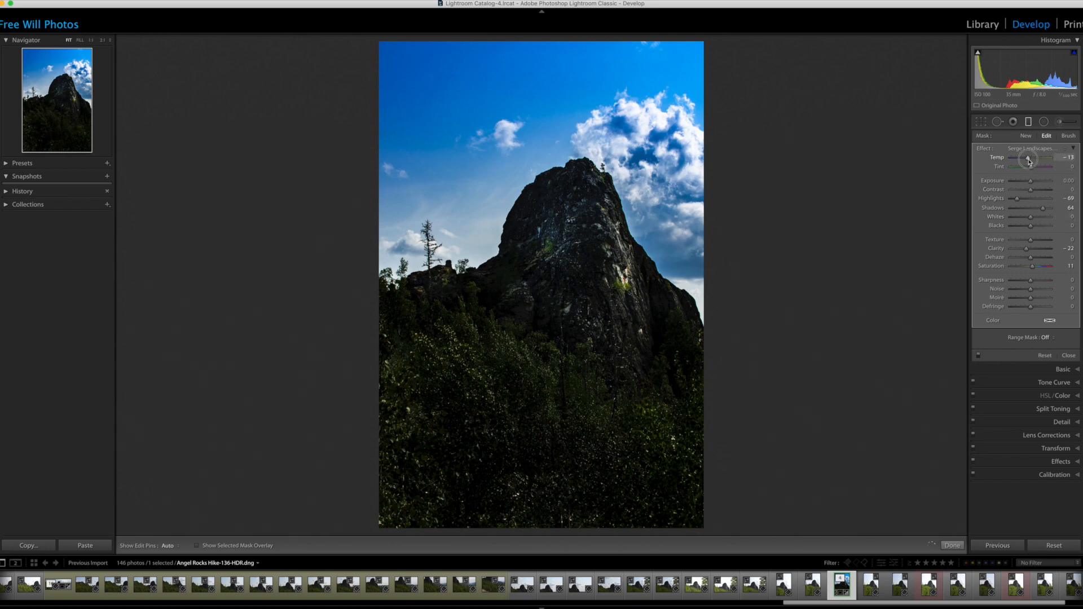
left_click_drag(1028, 162, 1031, 161)
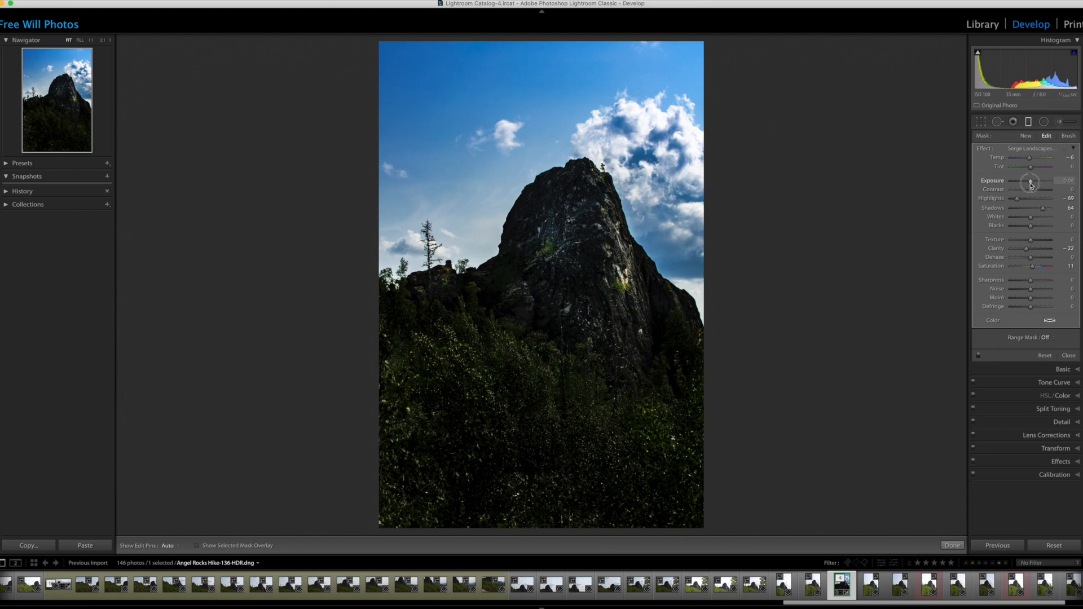
left_click_drag(1031, 183, 1029, 183)
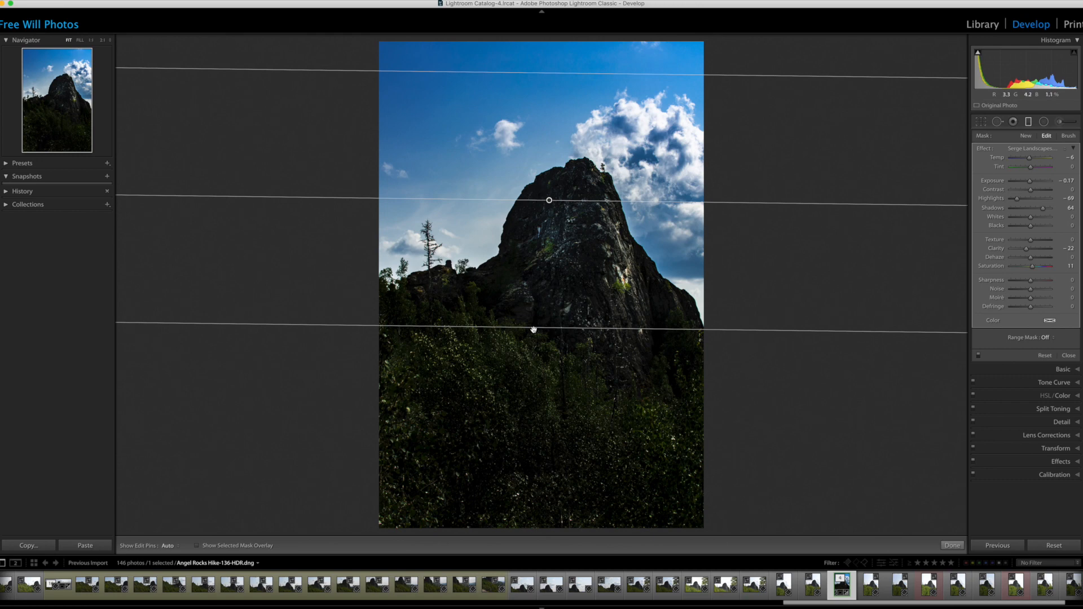
Erase the graduated filter's mask from the rock's lower left ridge with a size 6 eraser brush, showing the mask overlay
left_click(1068, 137)
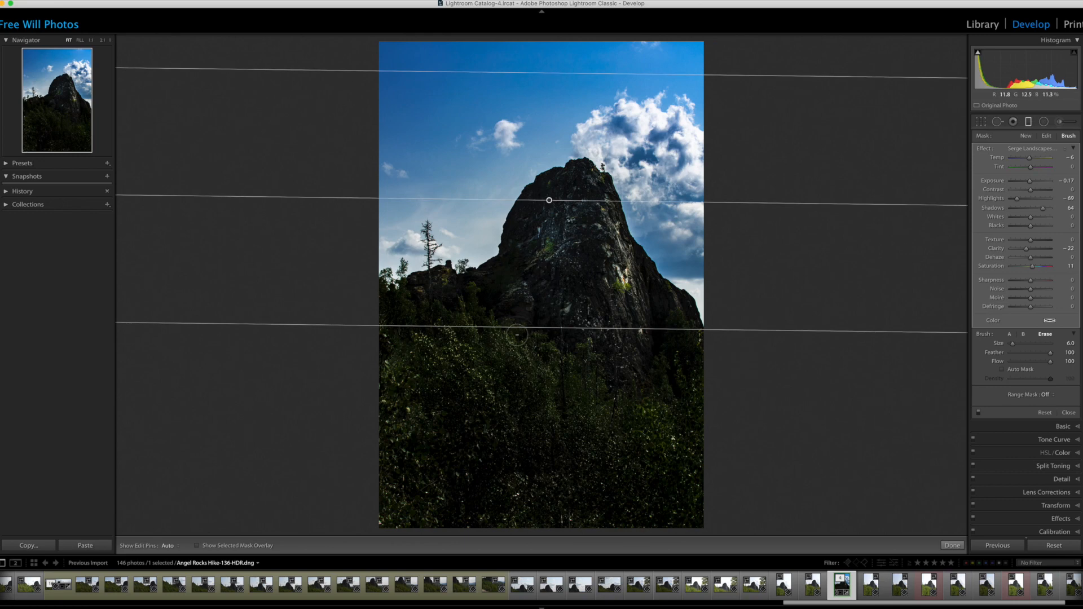
left_click(196, 546)
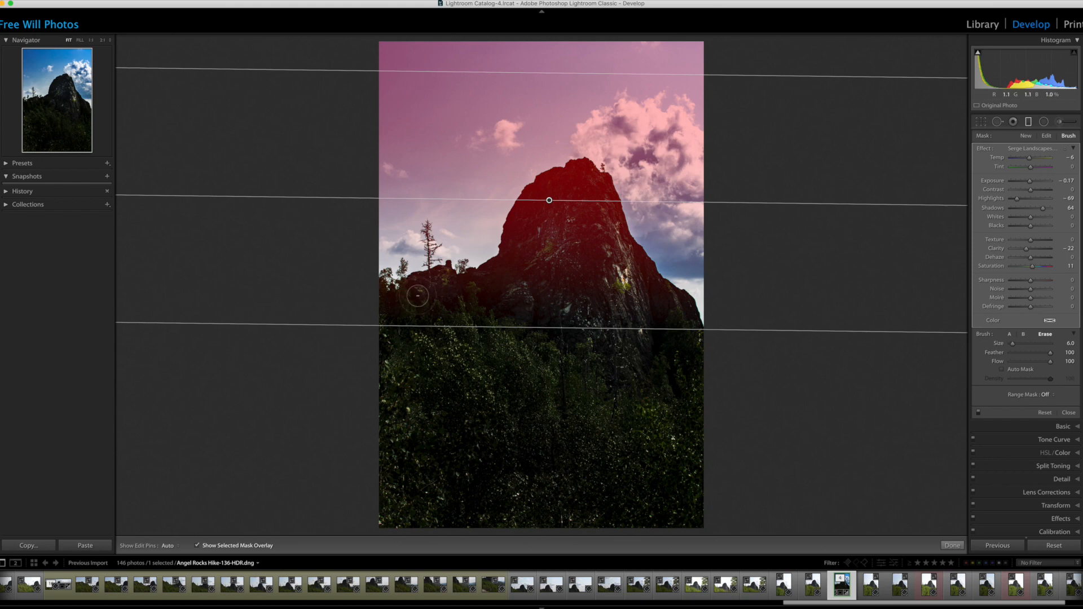
key("h")
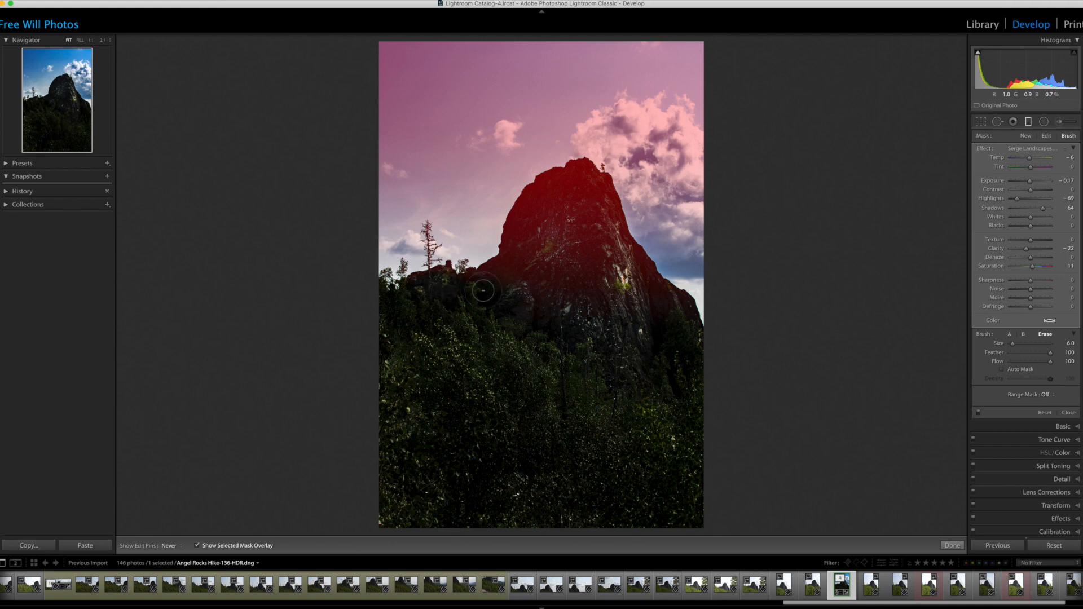
mouse_move(445, 298)
left_mouse_down()
mouse_move(507, 274)
mouse_move(467, 303)
mouse_move(537, 270)
mouse_move(552, 290)
left_mouse_up()
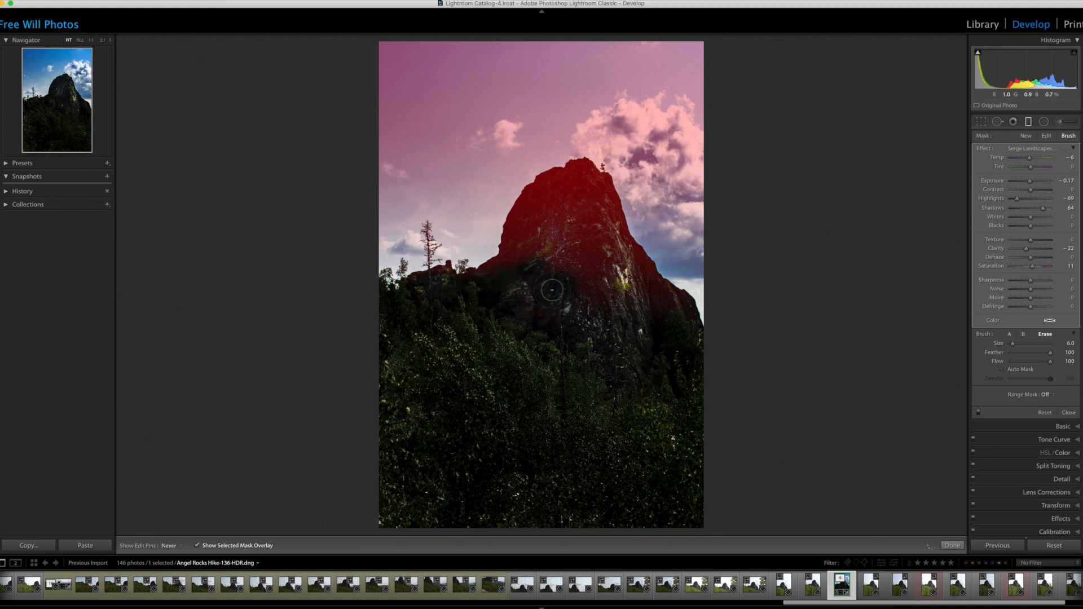
key("h")
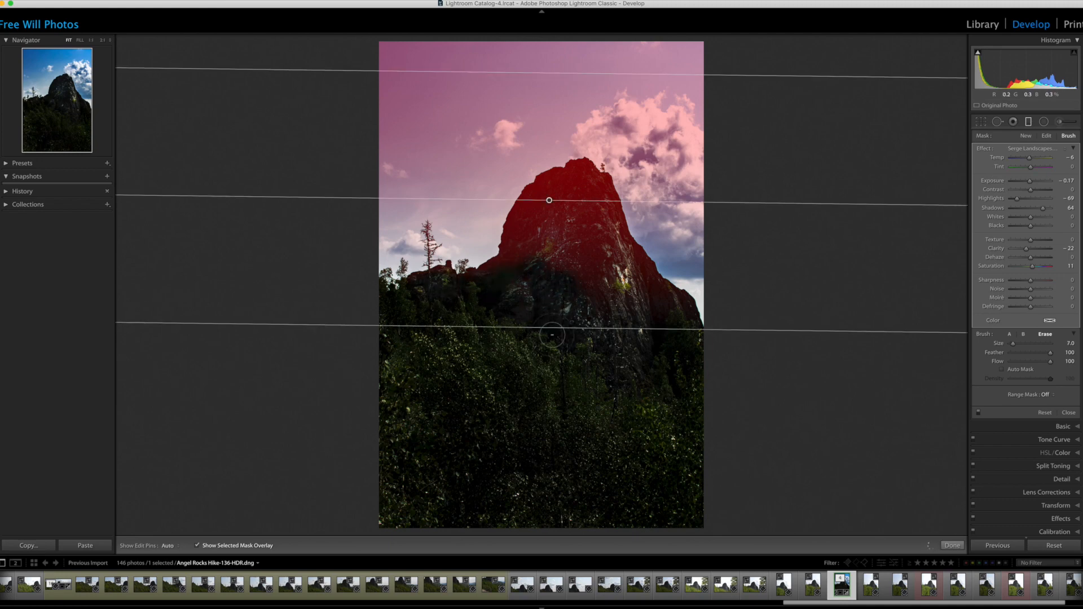
Erase the graduated filter's mask across the main rock face with a size 8 brush, and reduce the brush to size 4
scroll(557, 335, "up", 8)
mouse_move(573, 283)
left_mouse_down()
mouse_move(630, 312)
mouse_move(599, 265)
mouse_move(632, 293)
mouse_move(602, 277)
mouse_move(577, 225)
mouse_move(559, 247)
mouse_move(568, 215)
mouse_move(552, 265)
mouse_move(536, 277)
mouse_move(552, 235)
mouse_move(525, 279)
mouse_move(529, 219)
left_mouse_up()
scroll(542, 224, "down", 5)
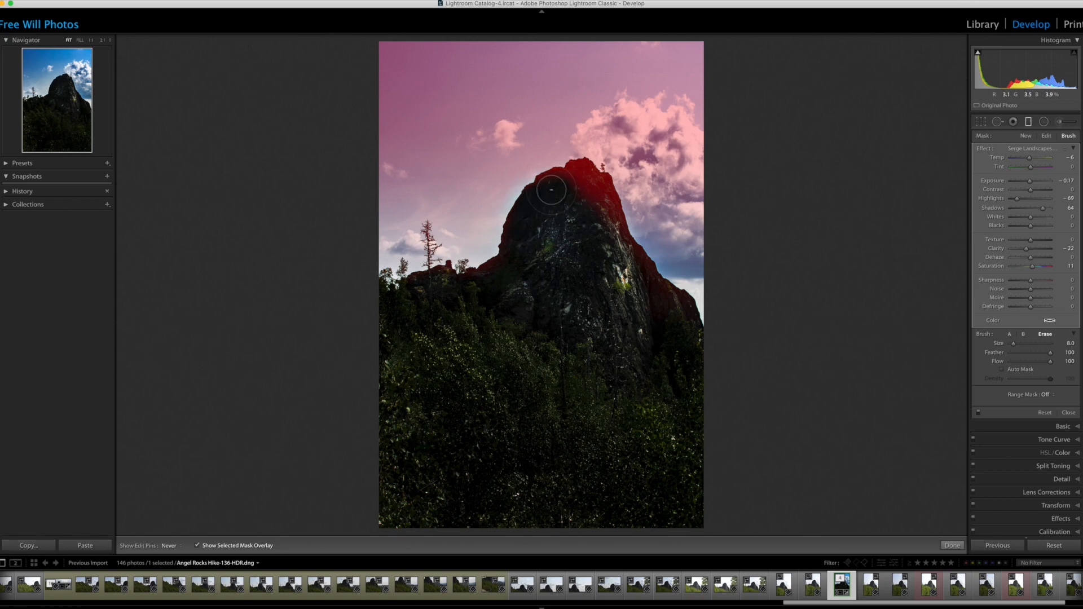
scroll(563, 197, "down", 4)
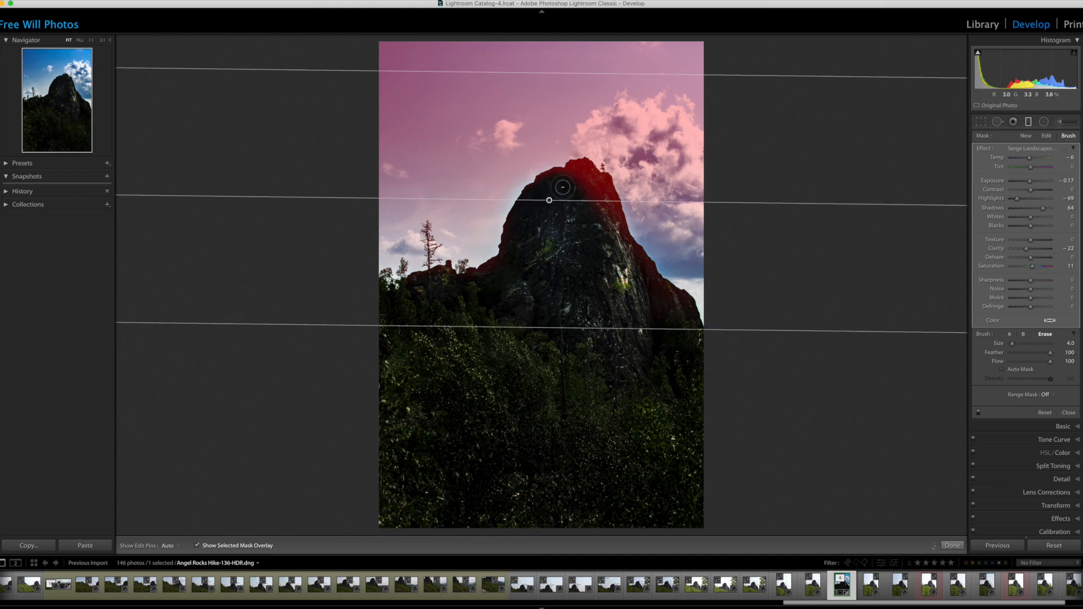
Erase the remaining mask from the summit down the rock's left edge and along the left ridge
key("h")
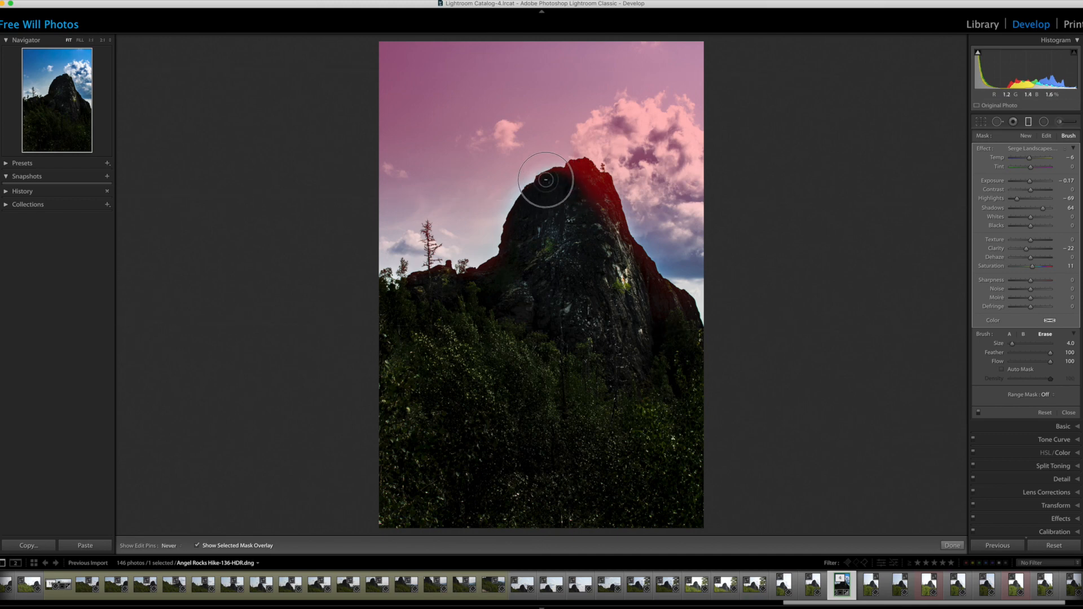
mouse_move(537, 188)
left_mouse_down()
mouse_move(500, 264)
mouse_move(509, 253)
mouse_move(463, 277)
mouse_move(423, 273)
mouse_move(444, 263)
mouse_move(447, 275)
mouse_move(404, 282)
mouse_move(437, 271)
mouse_move(475, 286)
left_mouse_up()
mouse_move(578, 224)
left_mouse_down()
mouse_move(564, 186)
mouse_move(583, 169)
mouse_move(558, 183)
mouse_move(581, 163)
mouse_move(587, 188)
mouse_move(598, 181)
mouse_move(588, 166)
mouse_move(588, 205)
mouse_move(571, 180)
mouse_move(544, 174)
mouse_move(505, 251)
mouse_move(507, 226)
mouse_move(500, 257)
left_mouse_up()
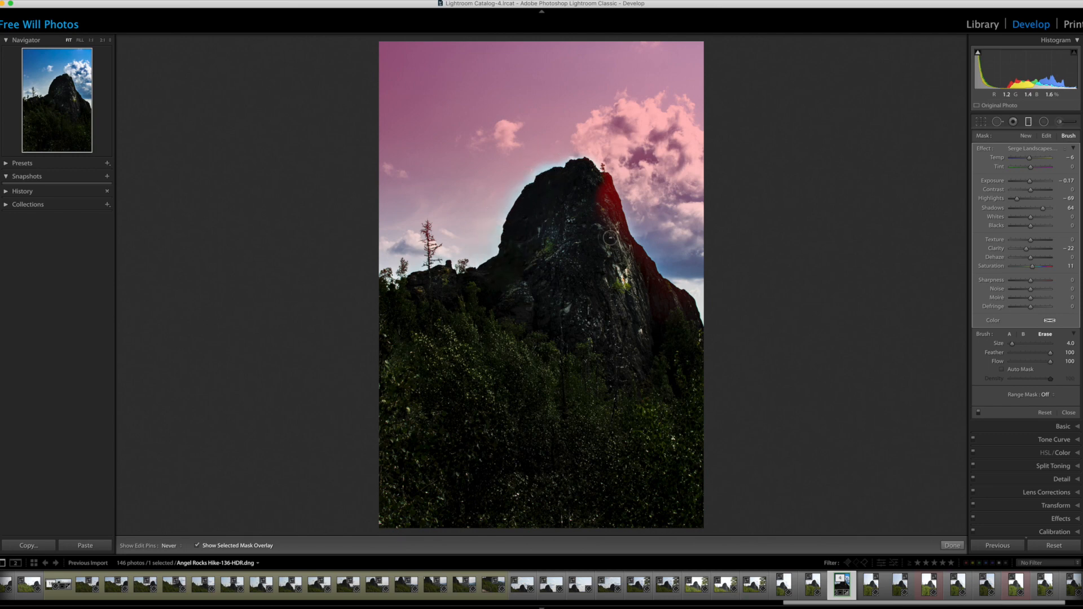
Erase the remaining mask along the rock's right slope up to the summit
key("h")
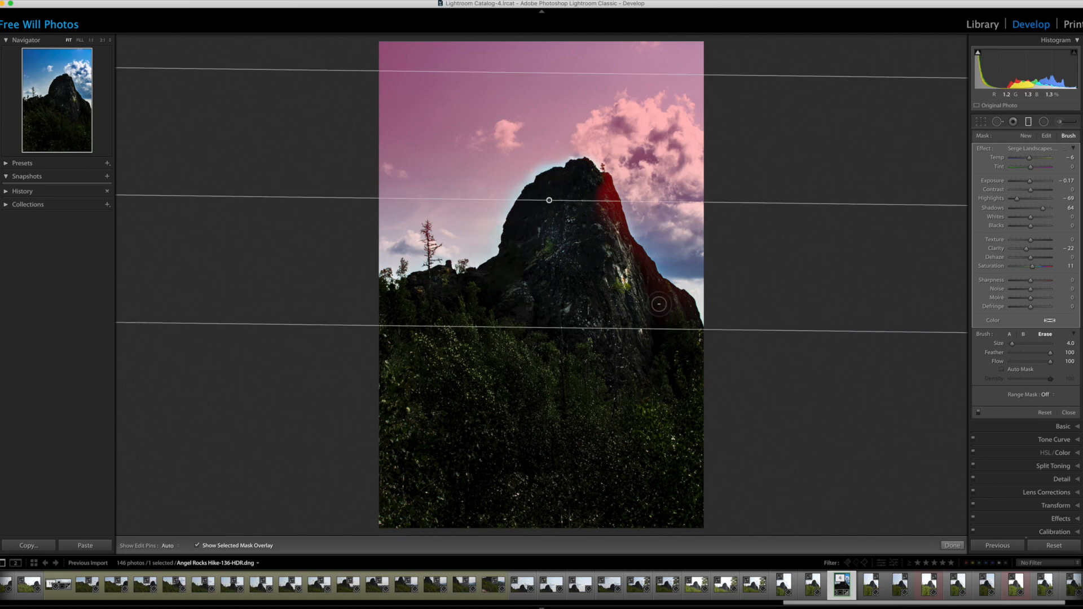
key("h")
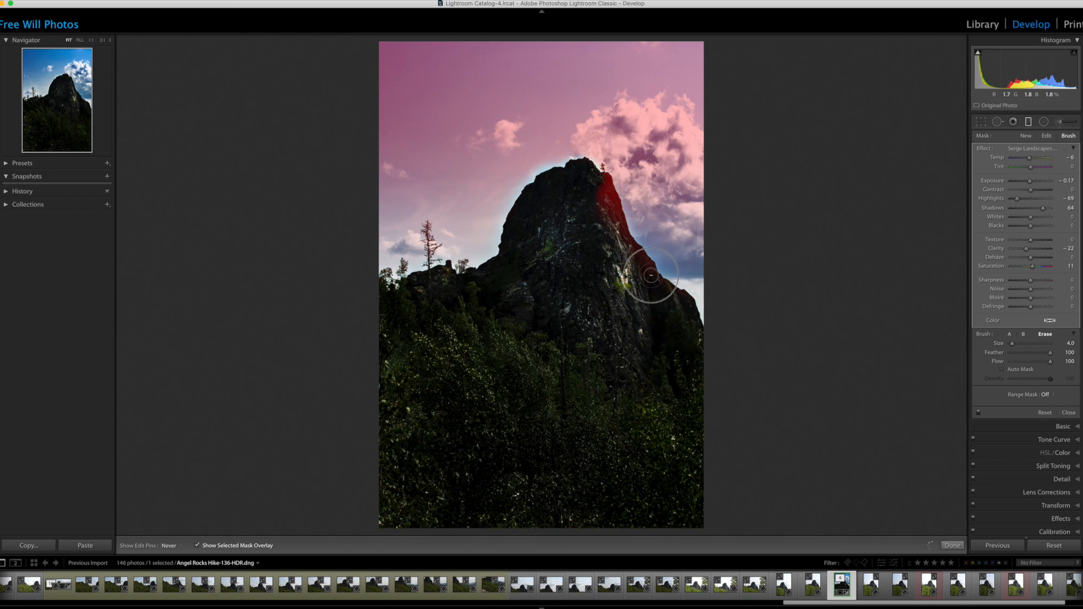
mouse_move(651, 276)
left_mouse_down()
mouse_move(689, 306)
mouse_move(645, 269)
mouse_move(643, 309)
mouse_move(632, 264)
mouse_move(652, 278)
mouse_move(621, 279)
mouse_move(644, 274)
mouse_move(630, 256)
mouse_move(642, 265)
mouse_move(638, 252)
mouse_move(656, 272)
mouse_move(619, 222)
mouse_move(623, 234)
mouse_move(599, 187)
left_mouse_up()
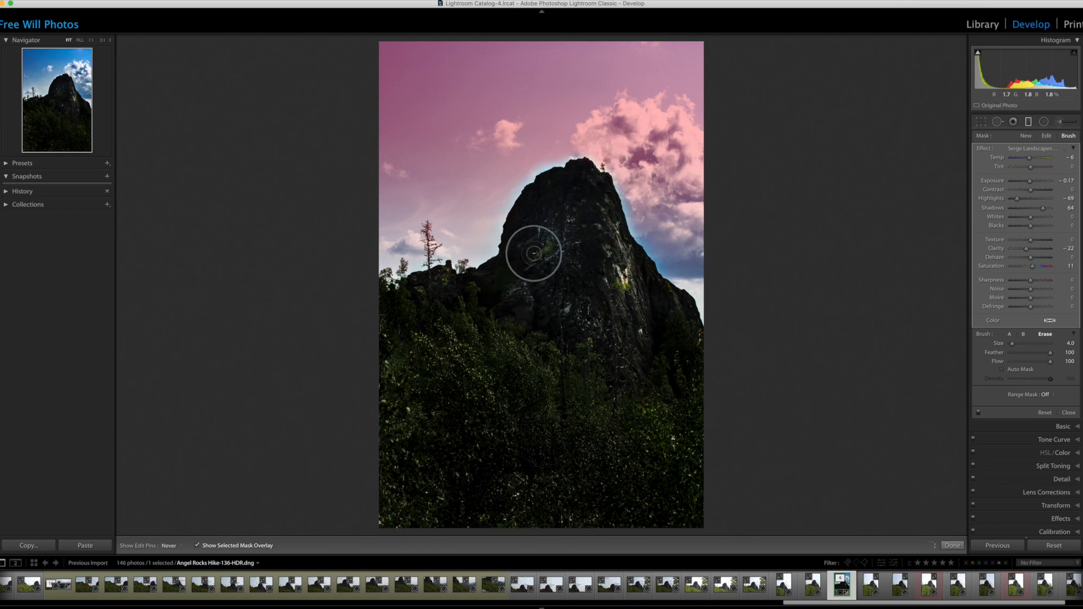
key("h")
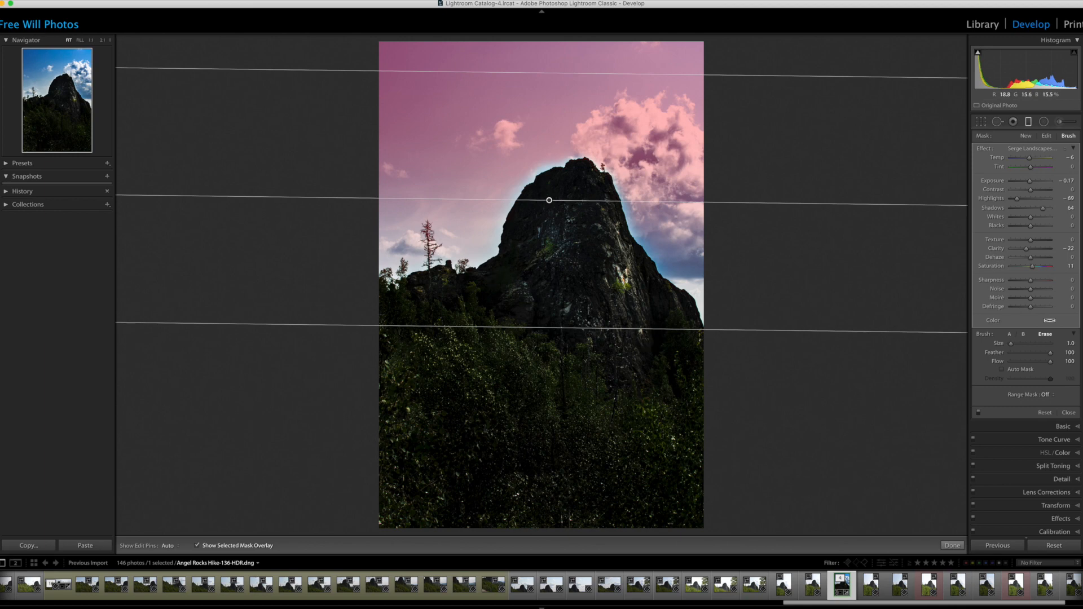
Erase the mask from the lone tree on the left ridge with a size 1 eraser brush
key("h")
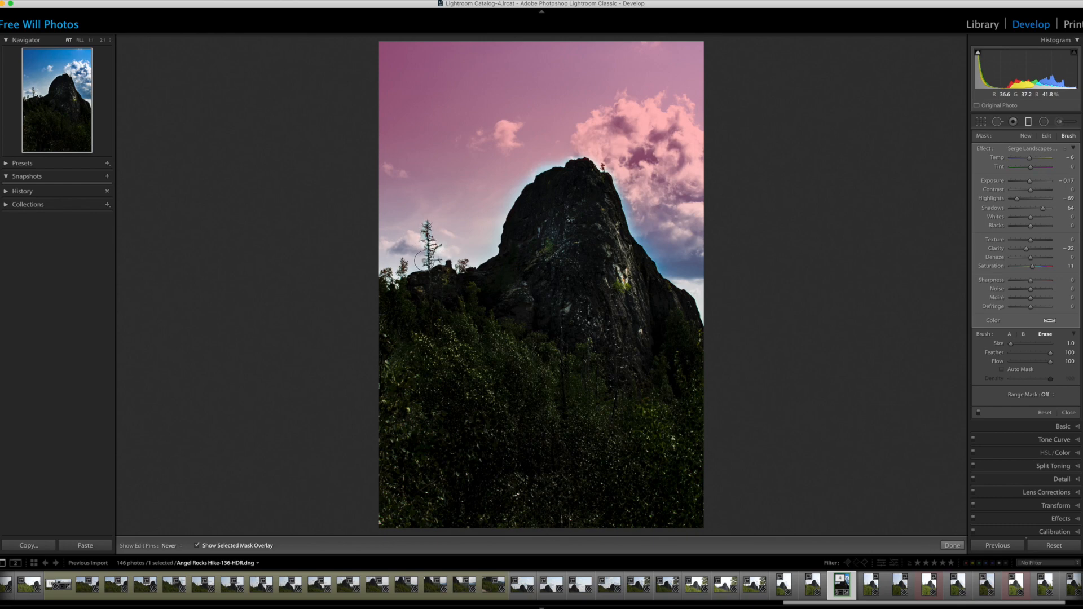
key("h")
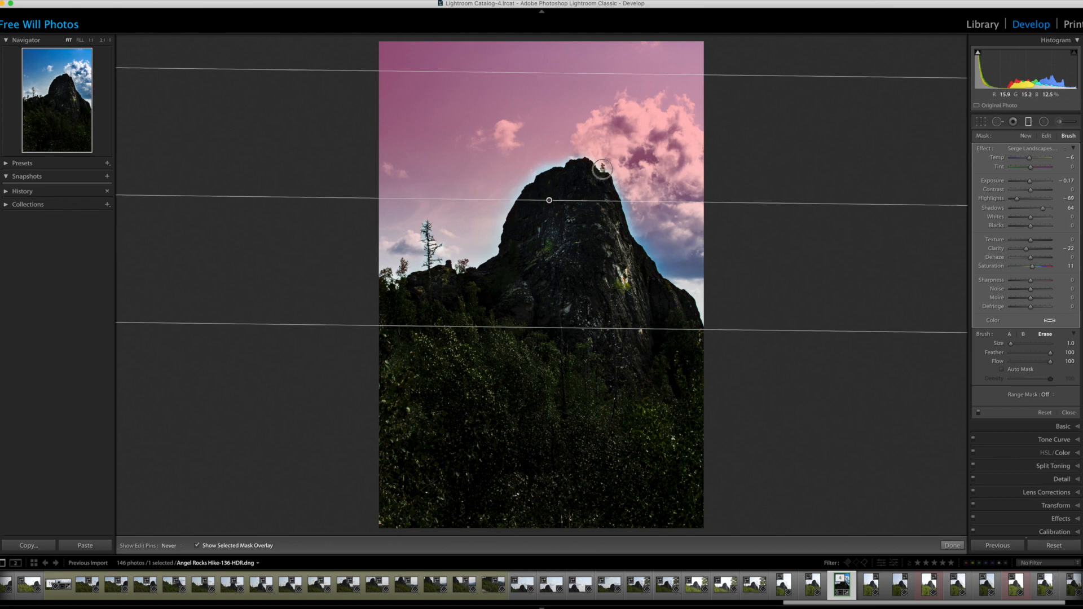
key("h")
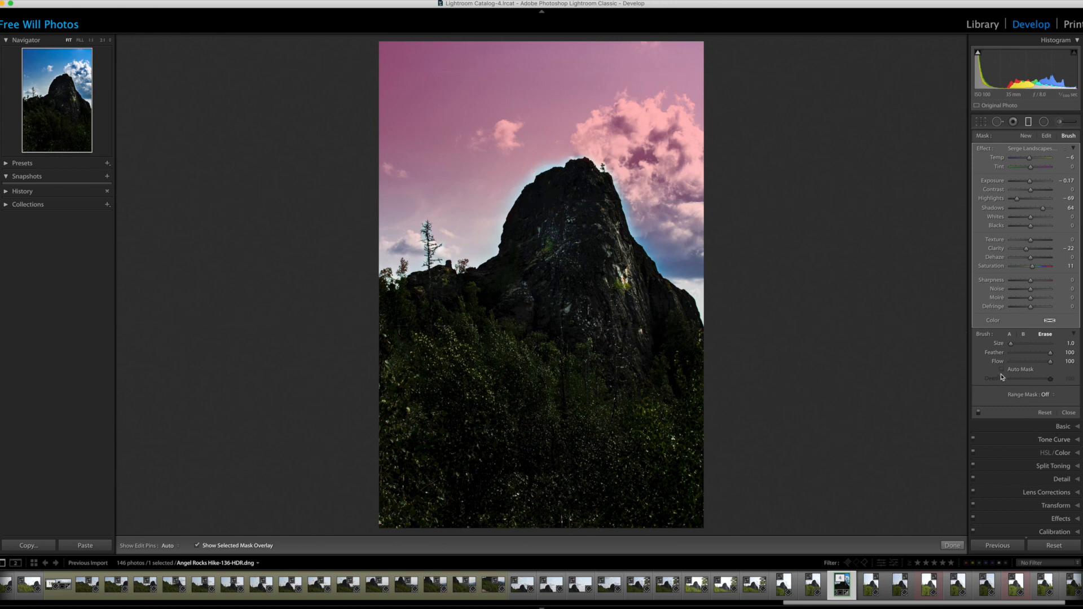
Paint mask back at the rock's lower right edge using brush A at size 4, Flow 51, with Auto Mask on
left_click(1010, 335)
left_click(1045, 334)
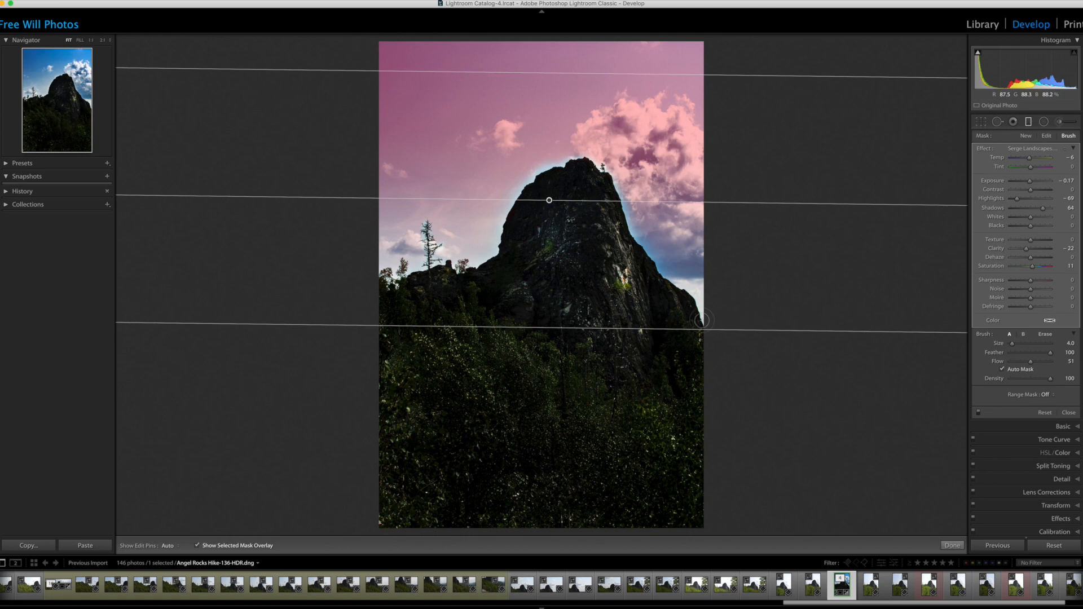
key("h")
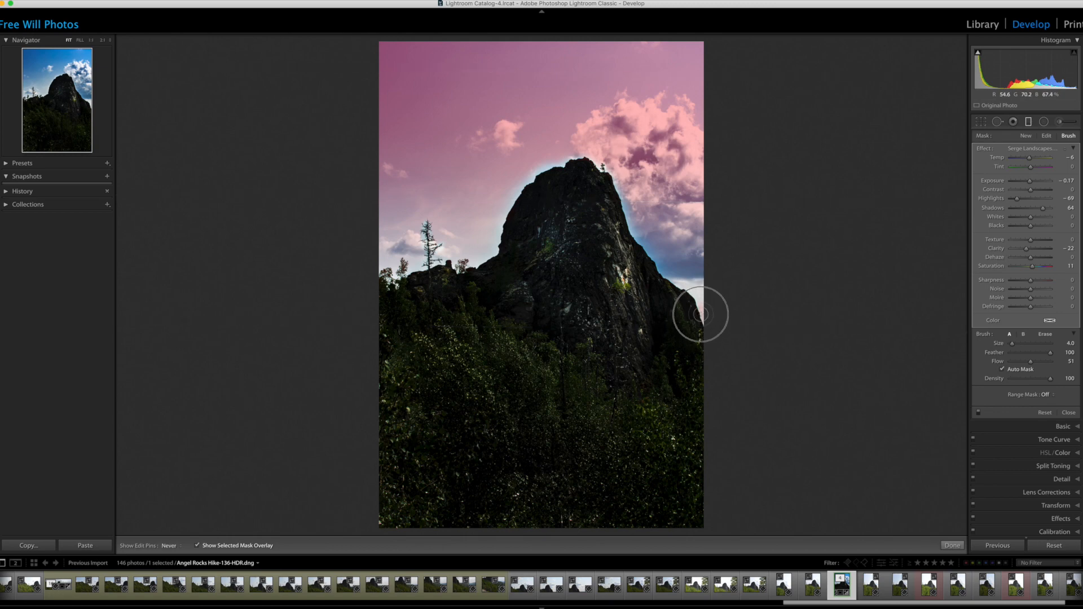
left_click_drag(701, 314, 687, 292)
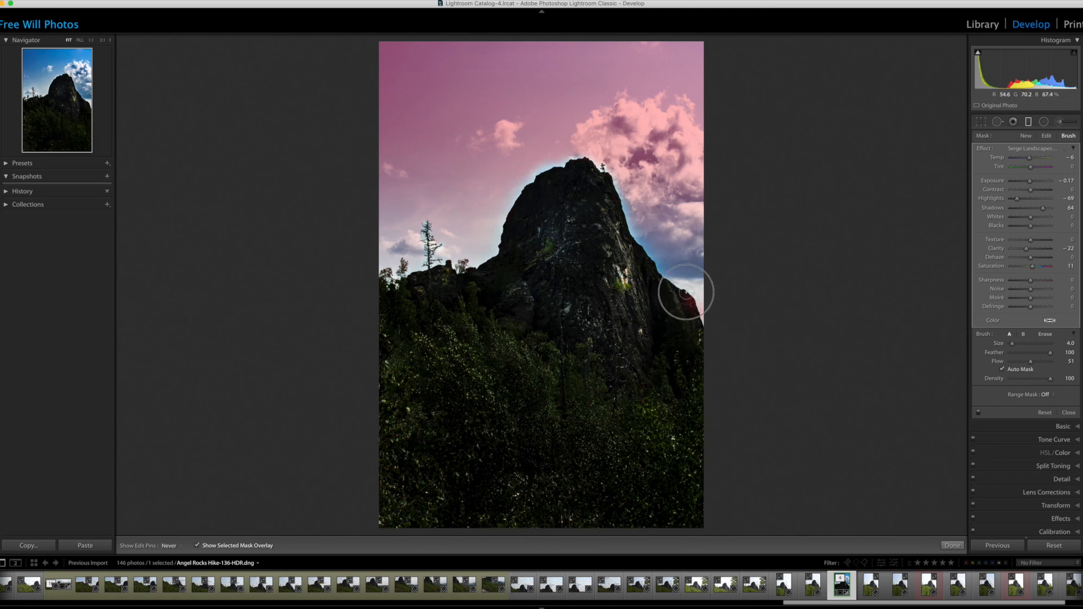
key("h")
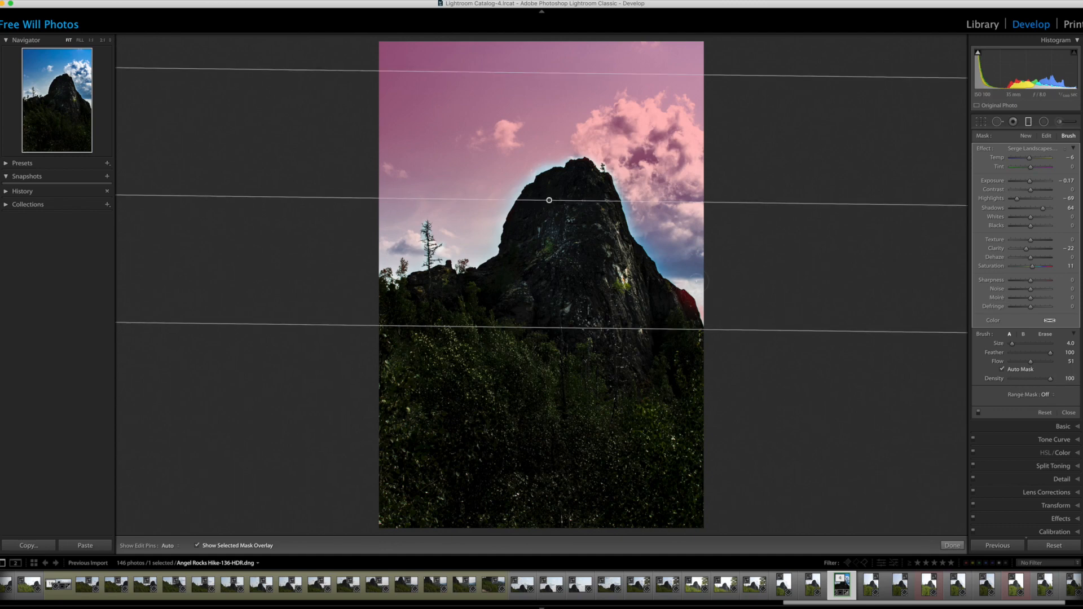
Paint mask back into the sky along the rock's right slope up to the summit
mouse_move(681, 285)
left_mouse_down()
mouse_move(663, 276)
mouse_move(627, 203)
mouse_move(596, 187)
mouse_move(608, 168)
left_mouse_up()
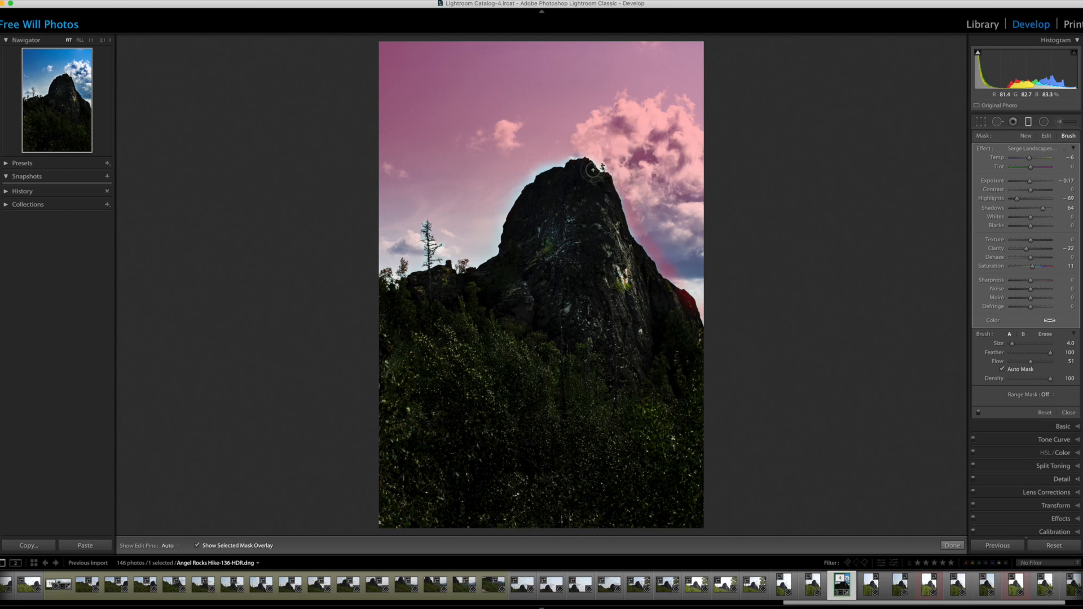
key("h")
key("h")
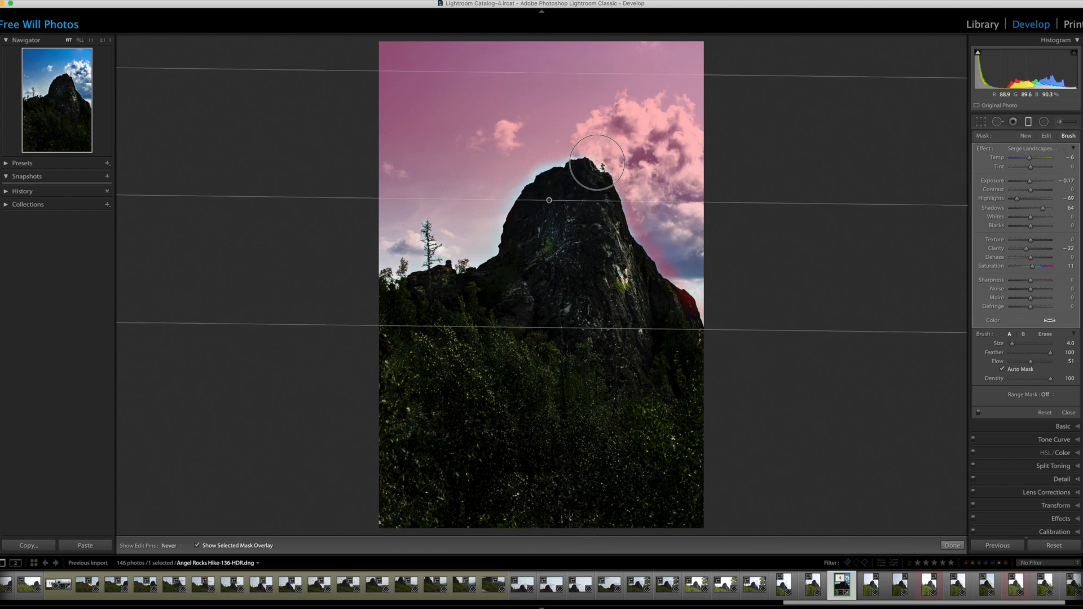
Paint mask back into the sky from the summit down the rock's left edge
mouse_move(581, 155)
left_mouse_down()
mouse_move(536, 172)
mouse_move(501, 214)
mouse_move(505, 204)
mouse_move(494, 244)
left_mouse_up()
key("h")
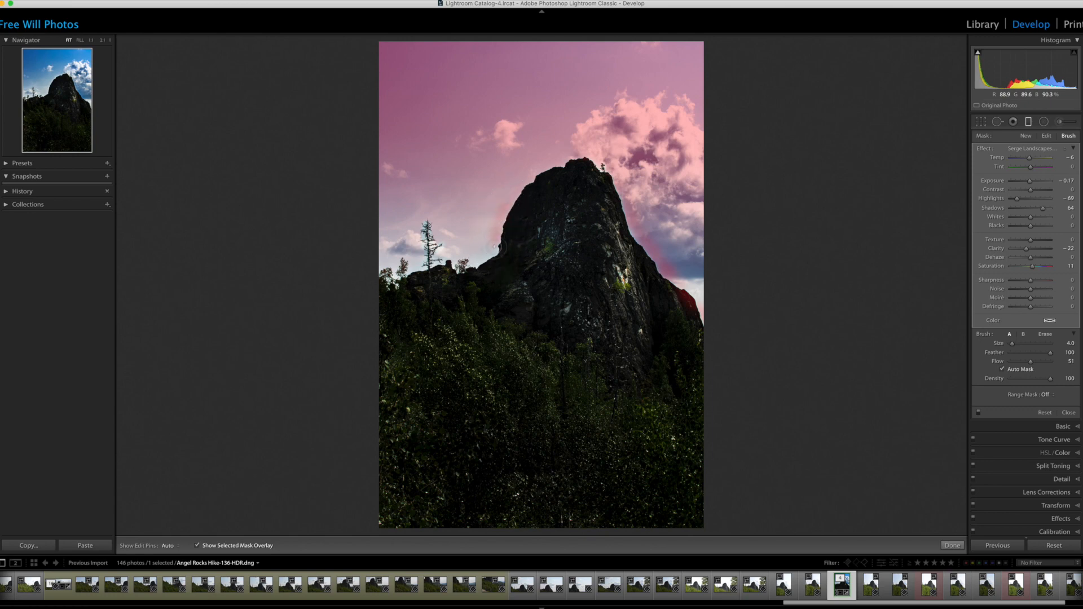
key("h")
key("h")
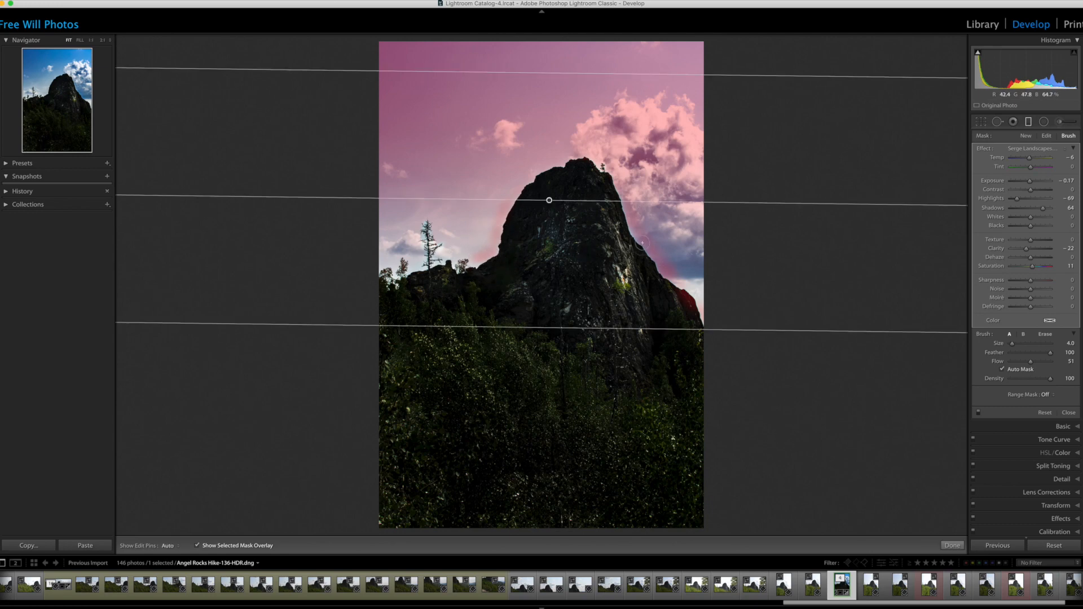
Touch up the mask along the right slope and around the lone left tree, and hide the mask overlay
mouse_move(625, 227)
left_mouse_down()
mouse_move(620, 246)
mouse_move(648, 255)
left_mouse_up()
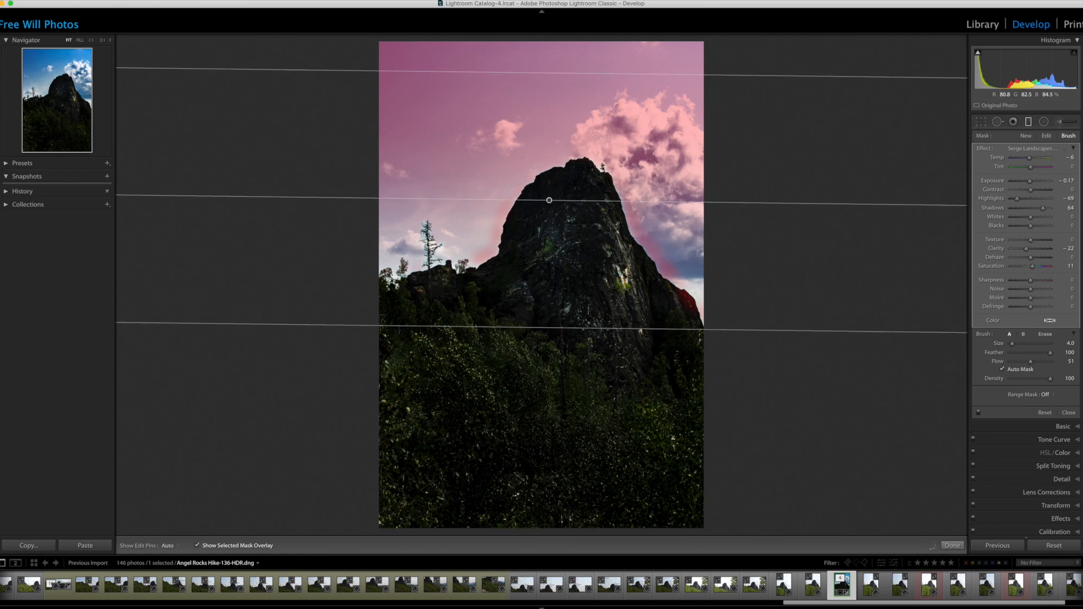
key("h")
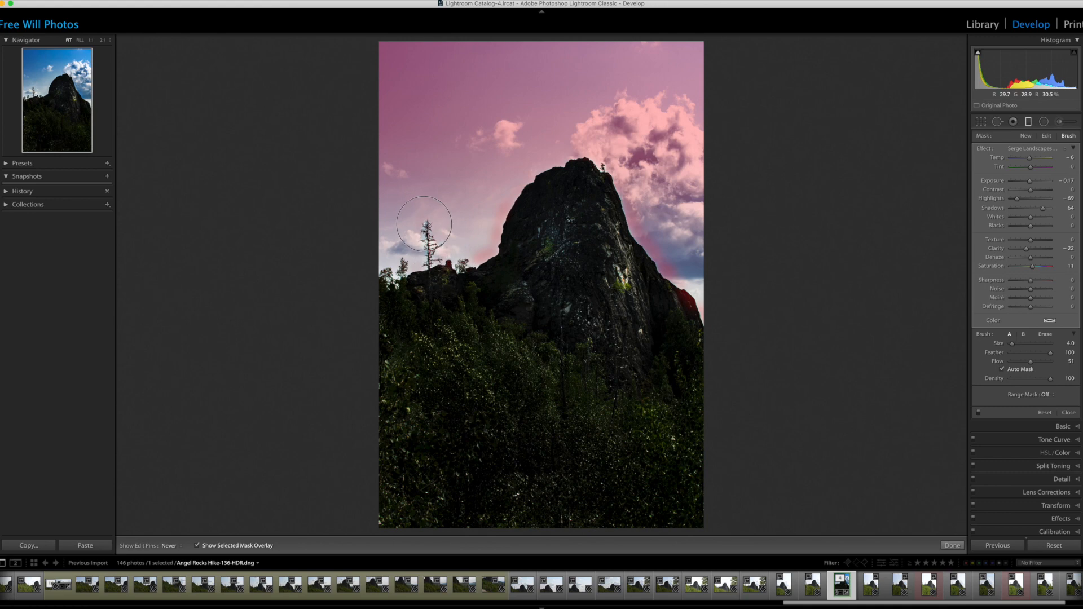
key("h")
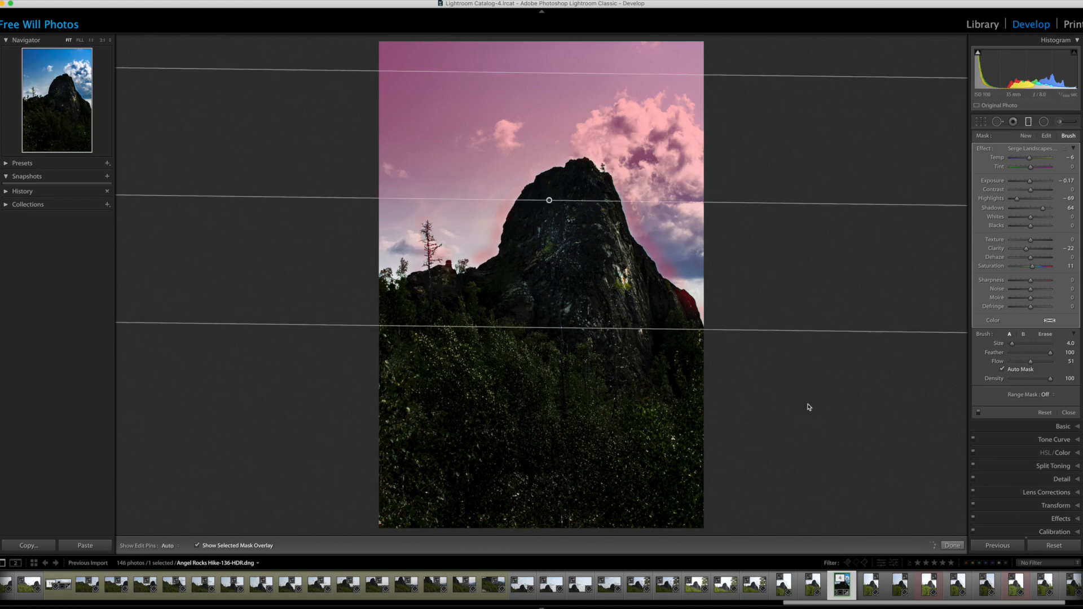
left_click(214, 548)
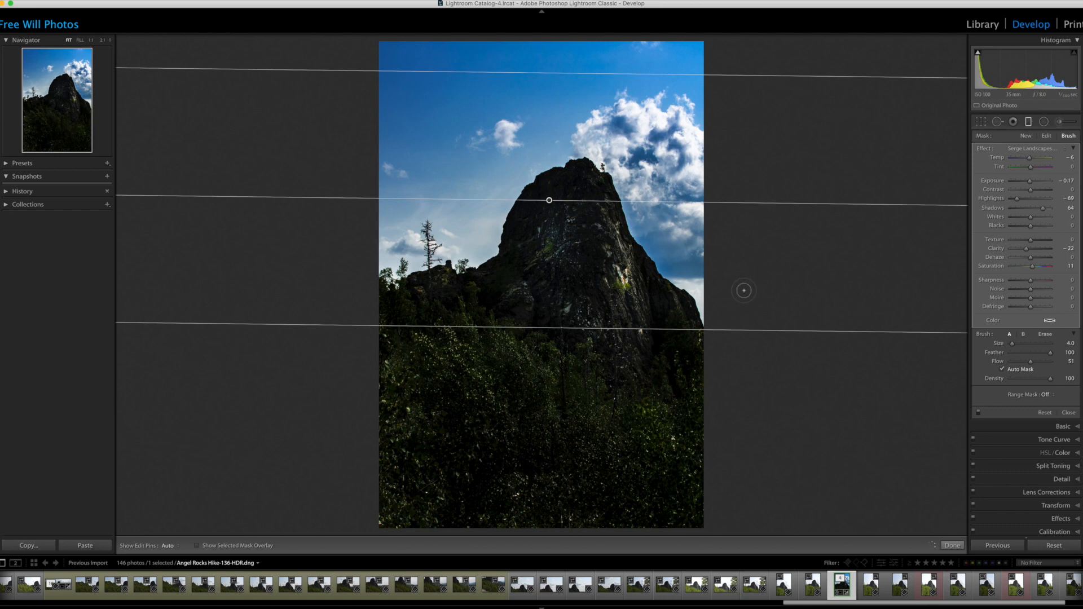
Delete the brushed graduated filter and draw a new Serge Landscapes one from the upper sky down to the treeline
key("Delete")
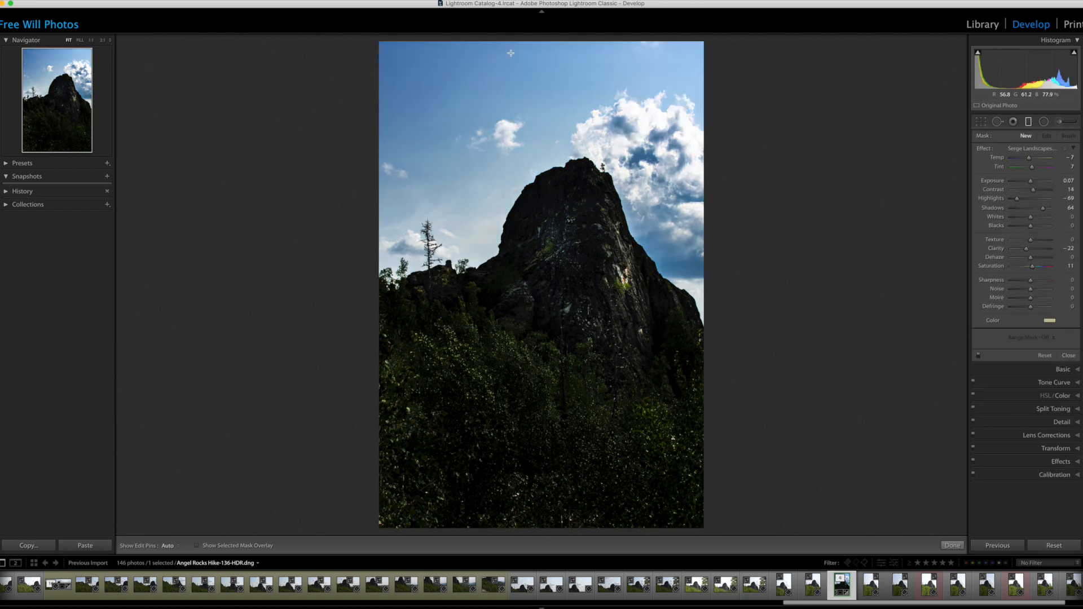
left_click_drag(540, 70, 550, 257)
left_click_drag(550, 219, 539, 329)
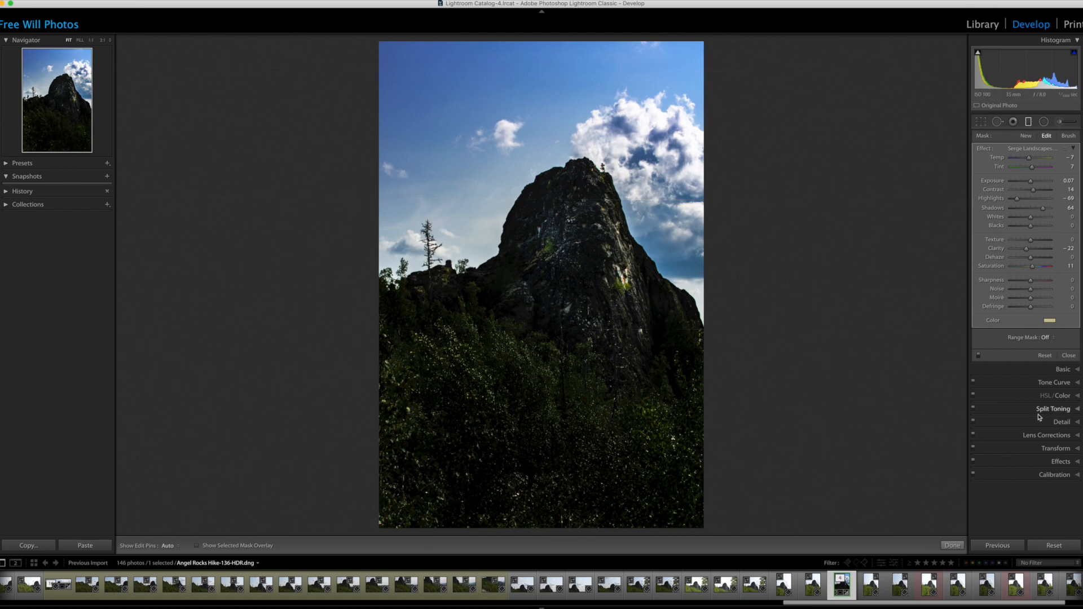
Switch the new graduated filter's mask brush to Erase and show the mask overlay
left_click(1069, 137)
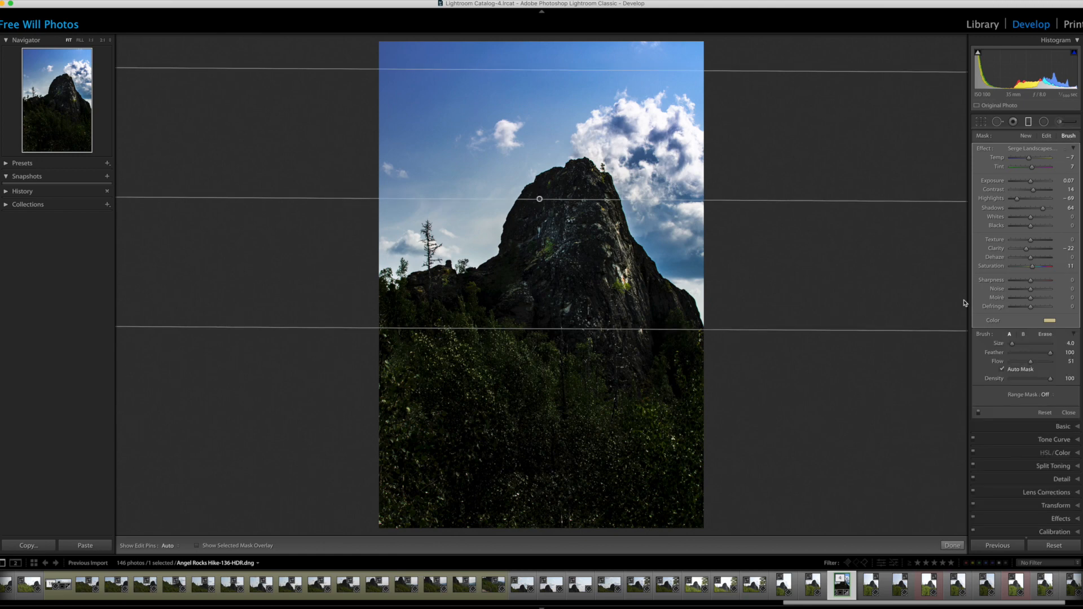
left_click(1047, 335)
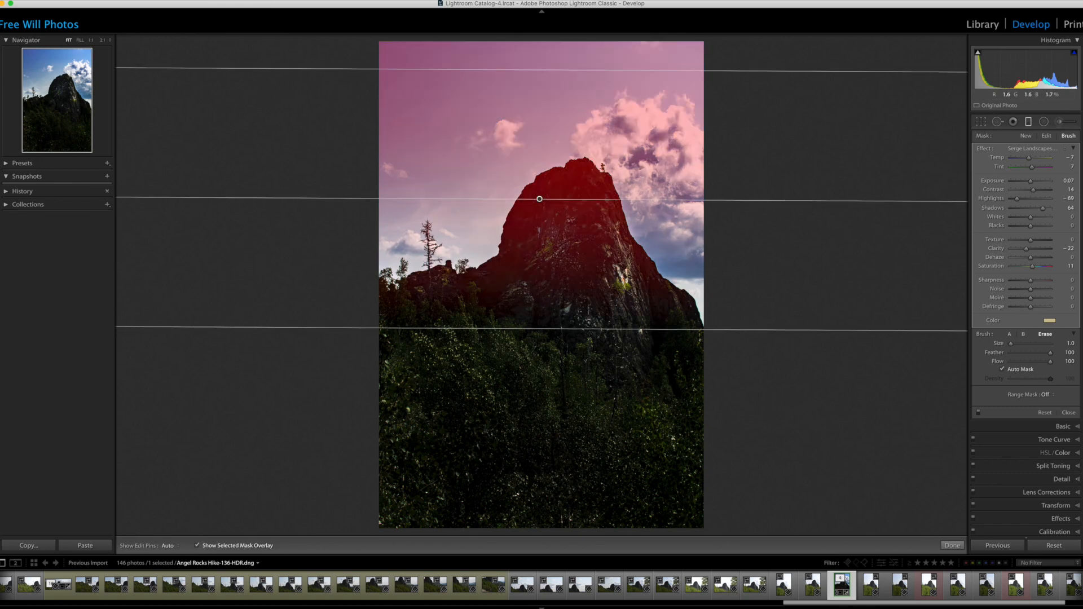
Try weaker and stronger Dehaze amounts on the photo, bringing the amount to +22
key("minus")
key("minus")
key("minus")
key("equal")
key("equal")
key("equal")
key("equal")
key("equal")
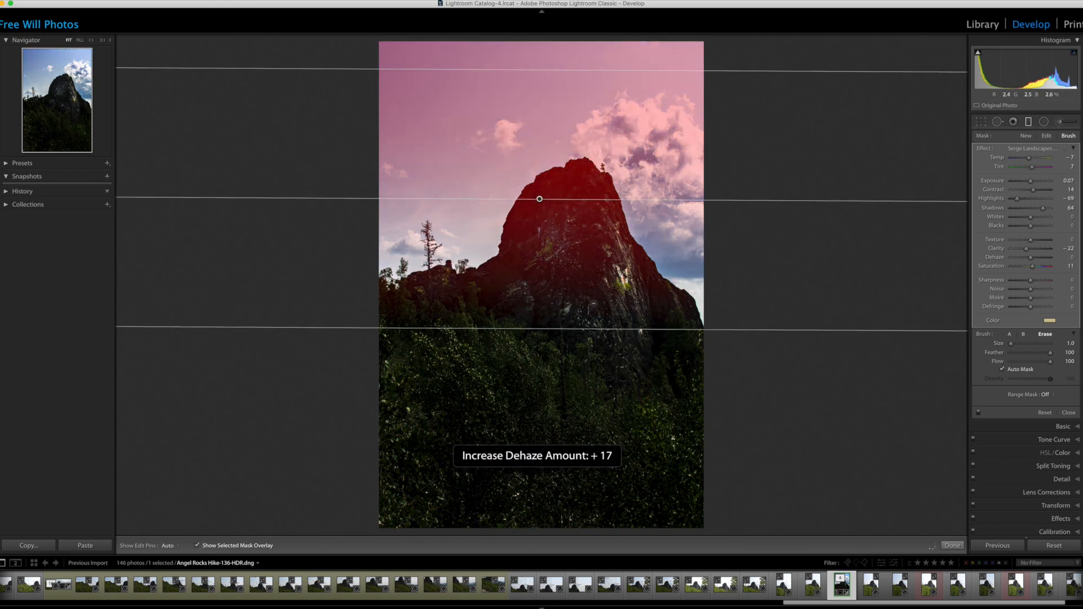
key("equal")
key("equal")
key("equal")
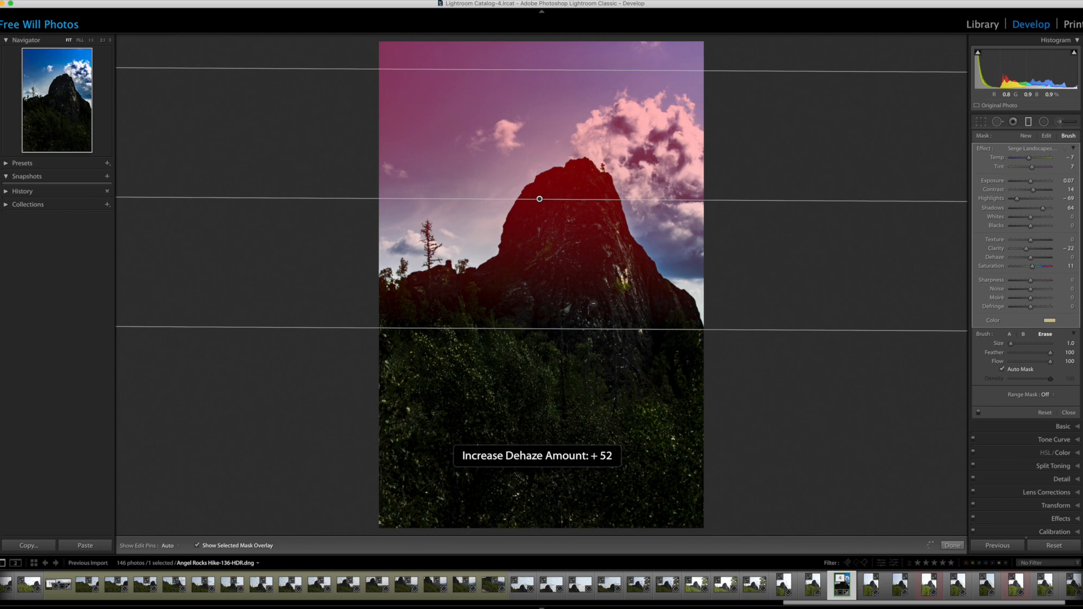
key("minus")
key("minus")
key("minus")
key("minus")
key("minus")
key("minus")
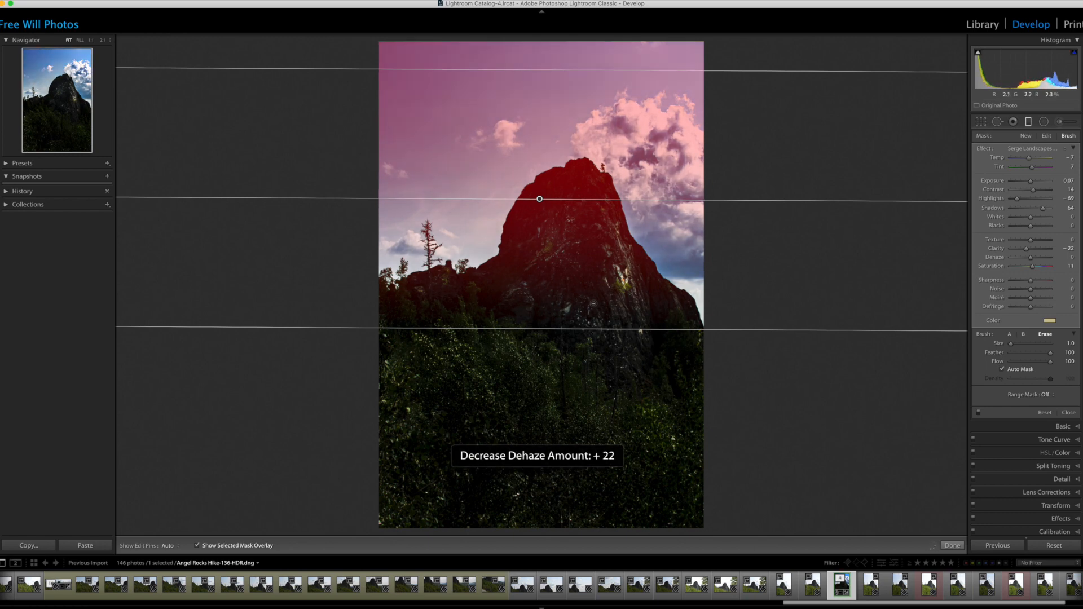
Try further reductions of the photo's Dehaze amount
key("minus")
key("minus")
key("minus")
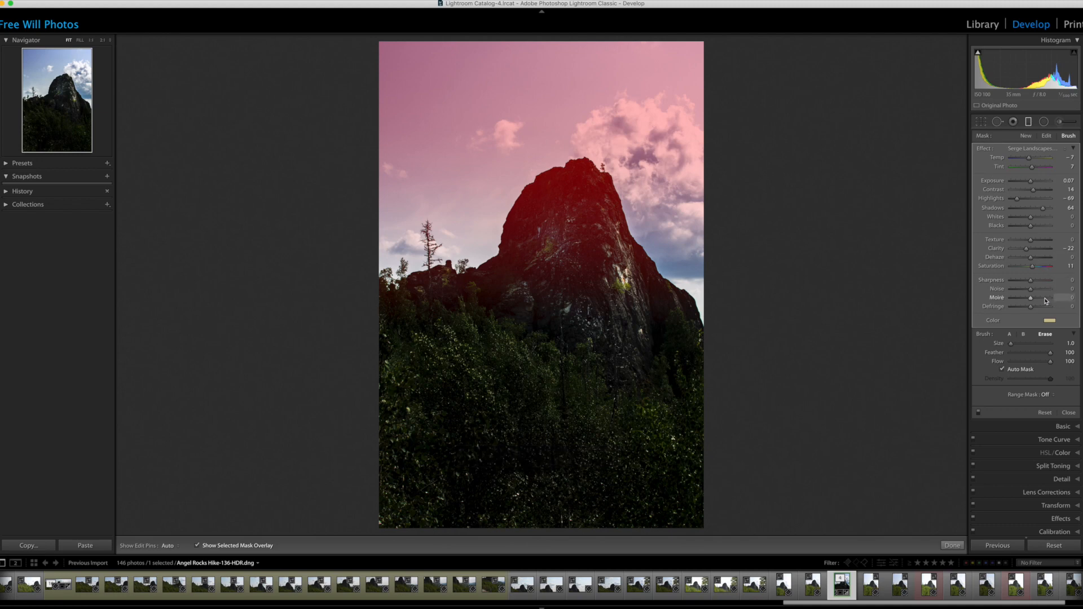
key("minus")
key("equal")
Revert the photo to the latest Add Graduated Filter history state, discarding the Dehaze changes
left_click(8, 194)
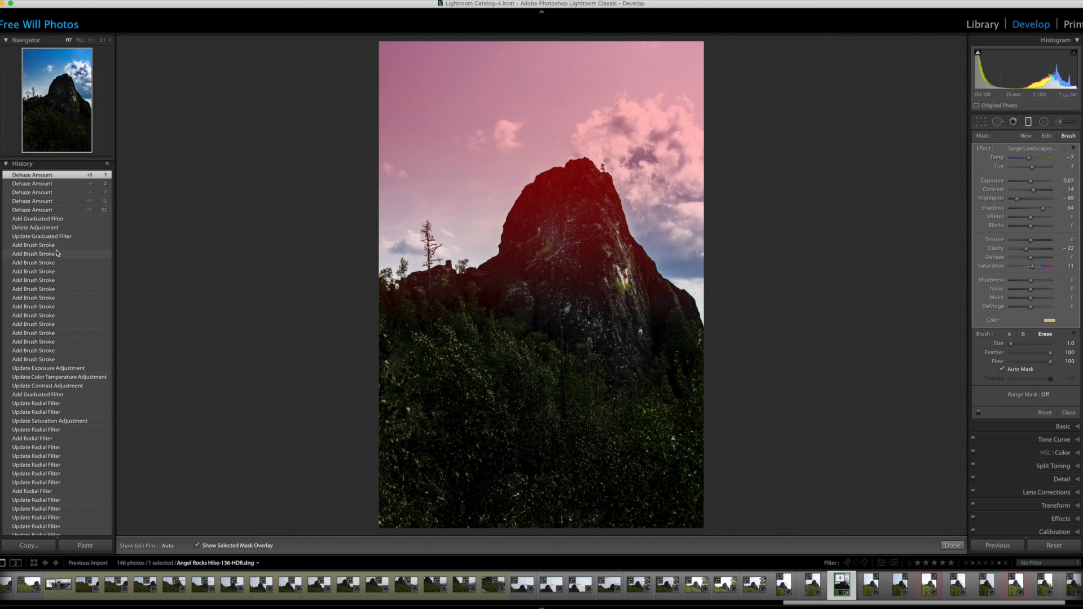
left_click(45, 219)
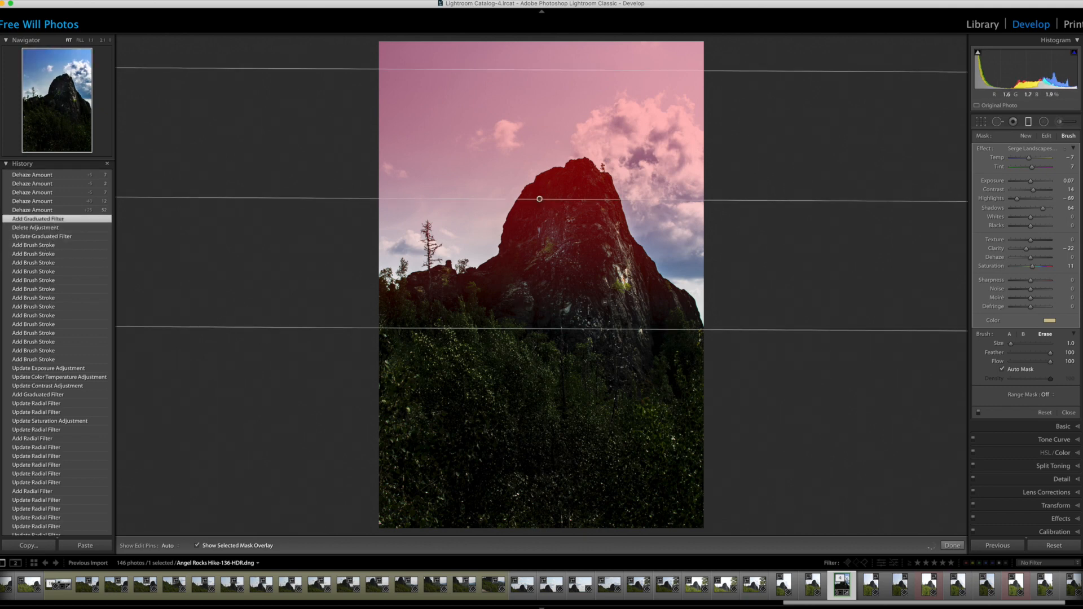
left_click(17, 164)
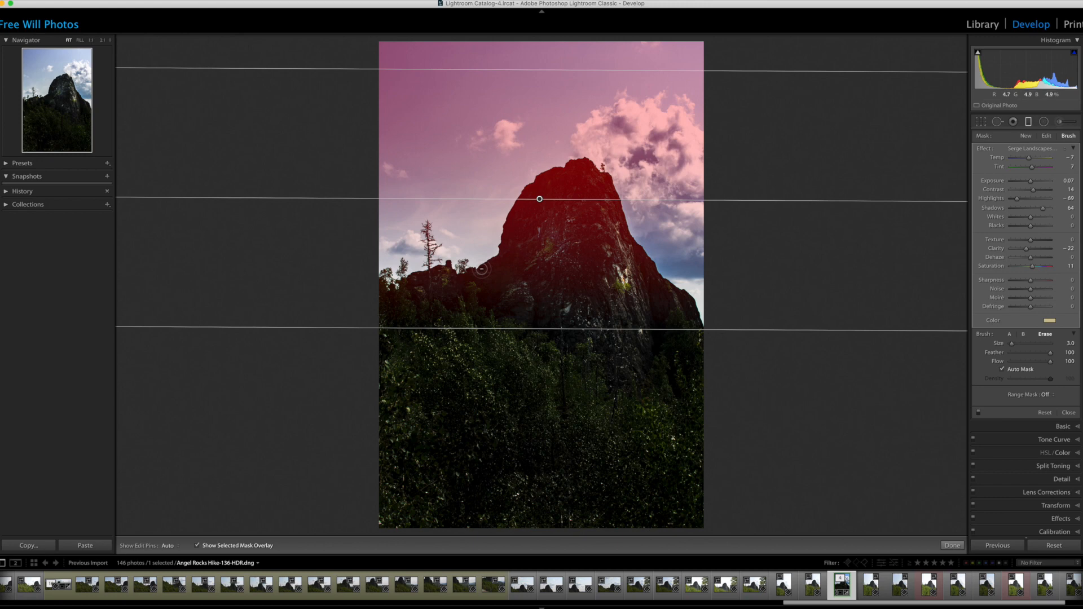
Erase the graduated filter mask along the rock's outline and the left ridge with Auto Mask on, using brush sizes 3 and 4
key("h")
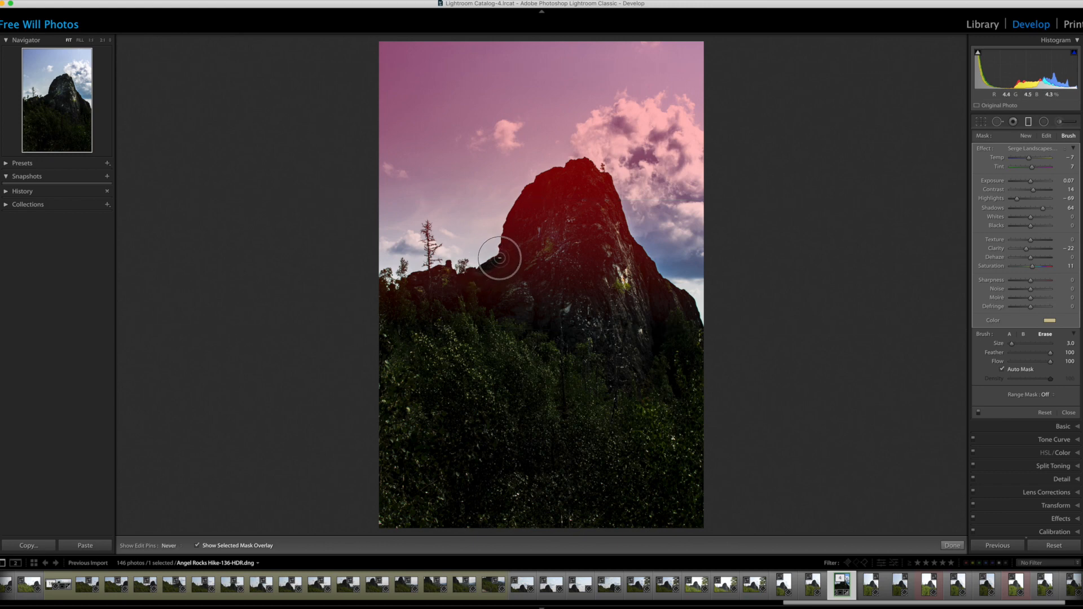
mouse_move(504, 247)
left_mouse_down()
mouse_move(516, 203)
mouse_move(587, 164)
mouse_move(614, 204)
mouse_move(616, 238)
mouse_move(620, 228)
mouse_move(697, 320)
mouse_move(680, 321)
mouse_move(658, 294)
mouse_move(645, 308)
left_mouse_up()
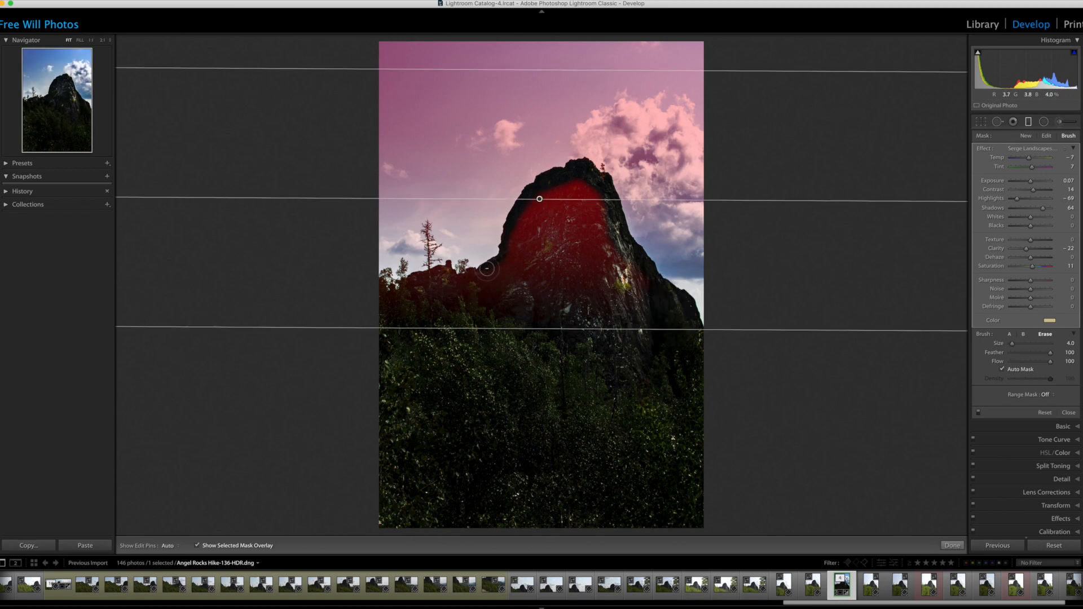
mouse_move(487, 269)
left_mouse_down()
mouse_move(455, 278)
mouse_move(448, 264)
mouse_move(386, 299)
mouse_move(383, 281)
mouse_move(381, 298)
mouse_move(419, 315)
mouse_move(387, 295)
left_mouse_up()
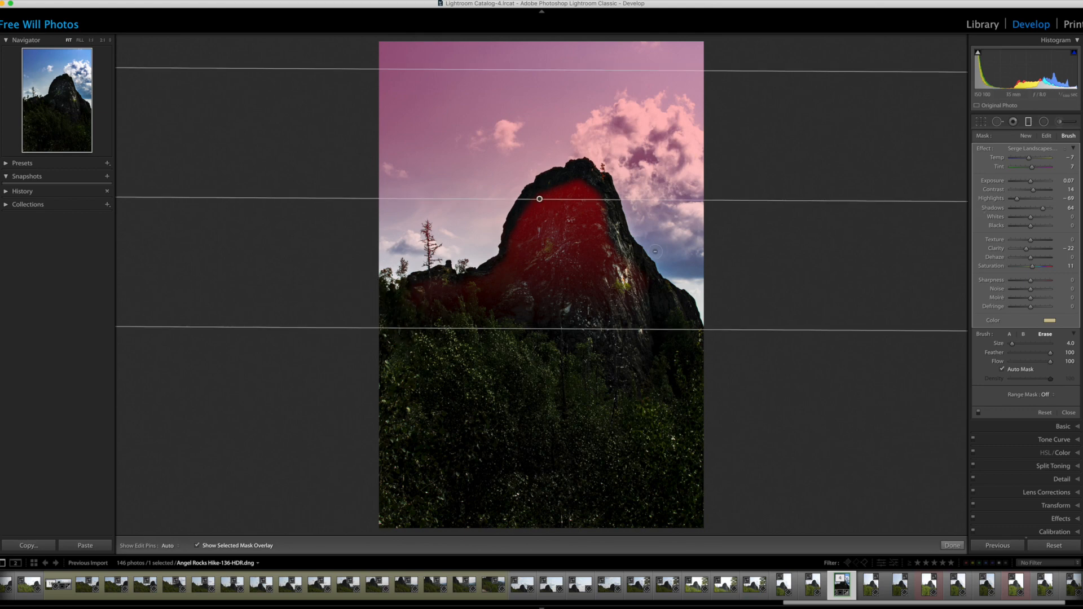
left_click_drag(597, 176, 572, 171)
key("h")
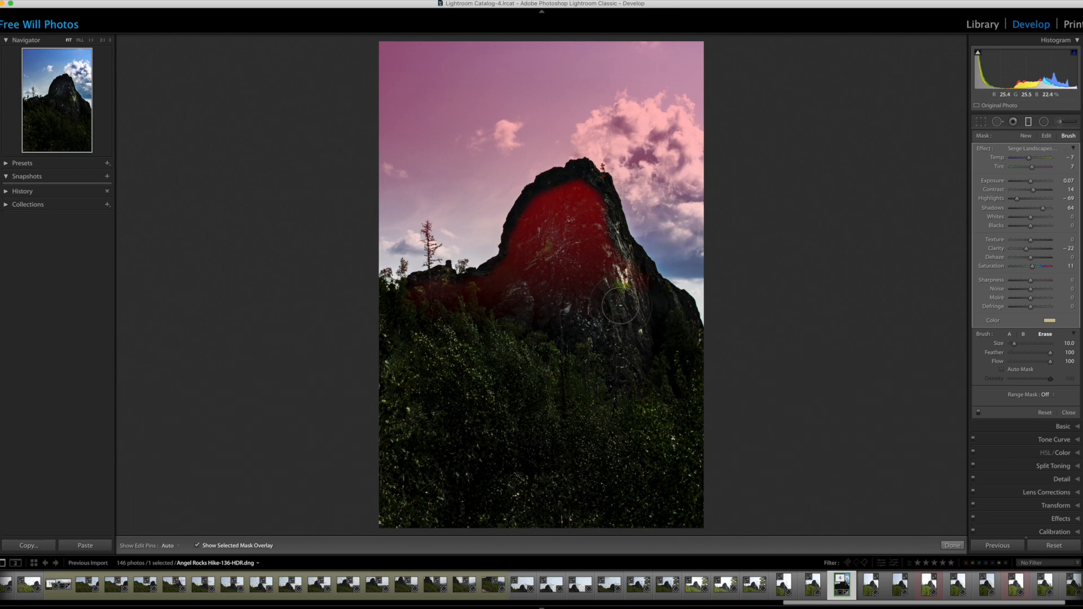
Erase the mask from the center and right side of the rock with a size 9 brush, Auto Mask off and edit pins hidden
key("h")
key("h")
key("h")
key("bracketleft")
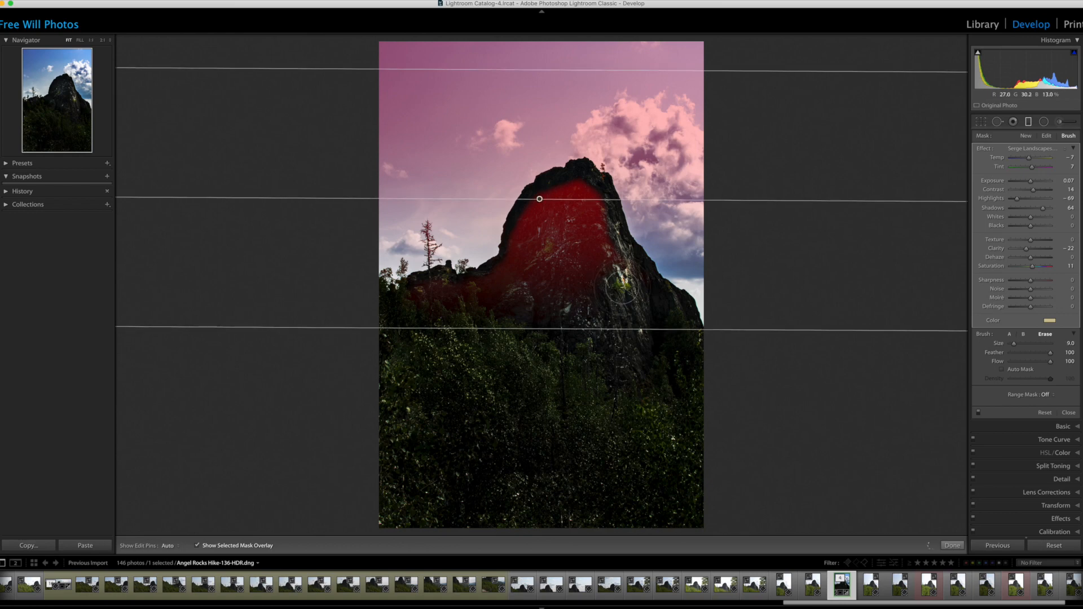
key("h")
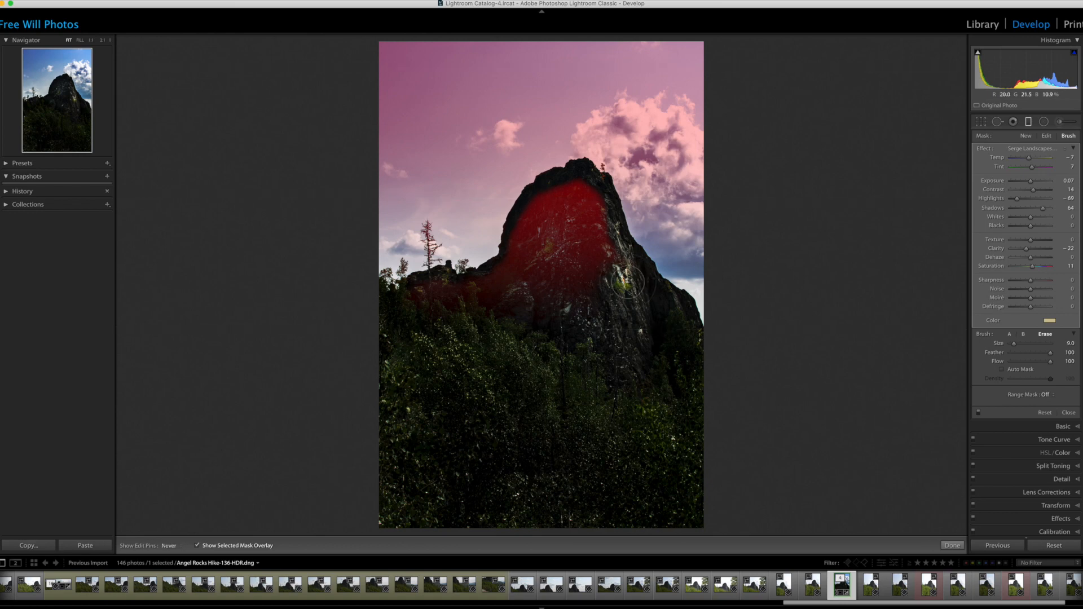
left_click_drag(601, 283, 561, 293)
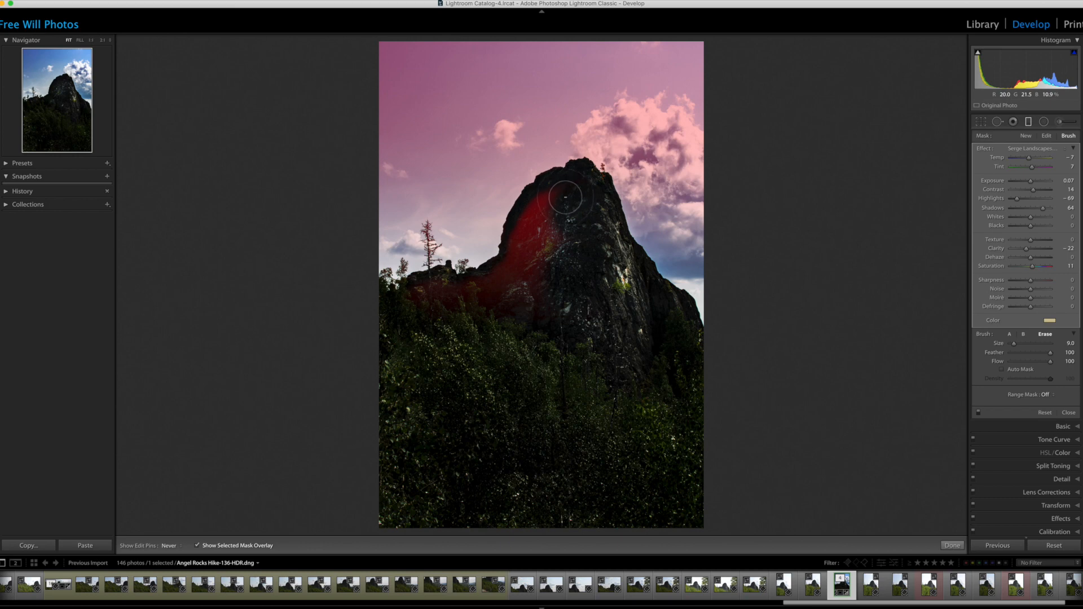
Erase the mask from the rock's upper left with a smaller brush, and undo the accidental move of the graduated filter
key("bracketleft")
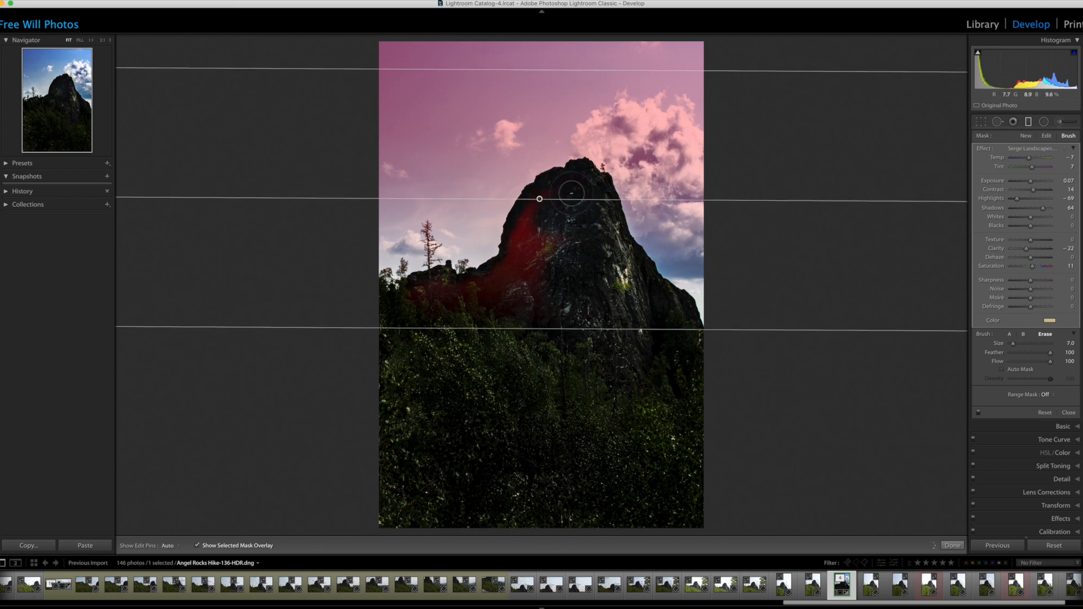
key("h")
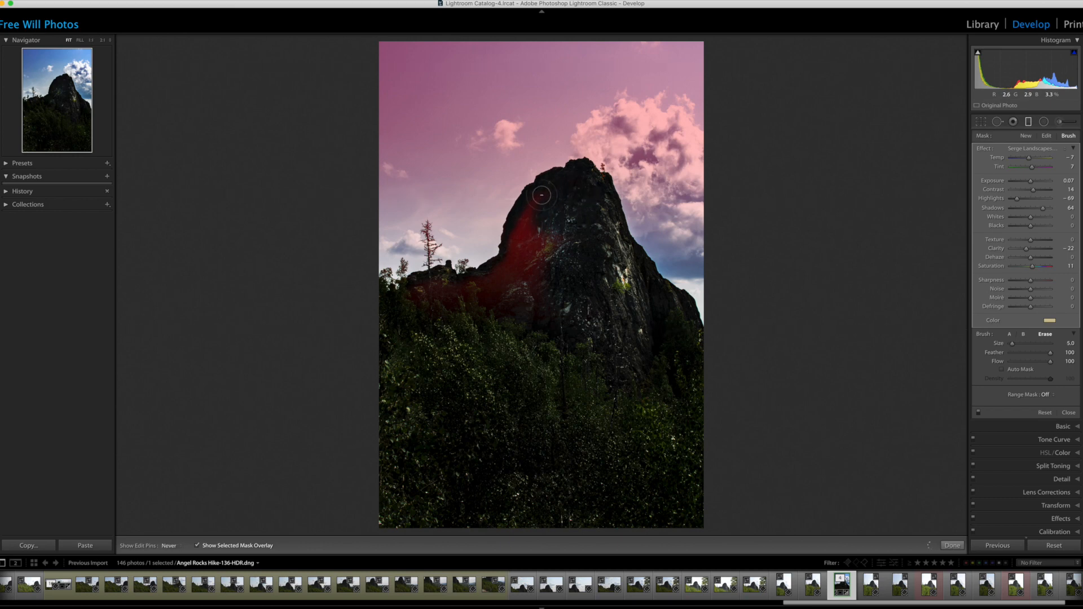
key("h")
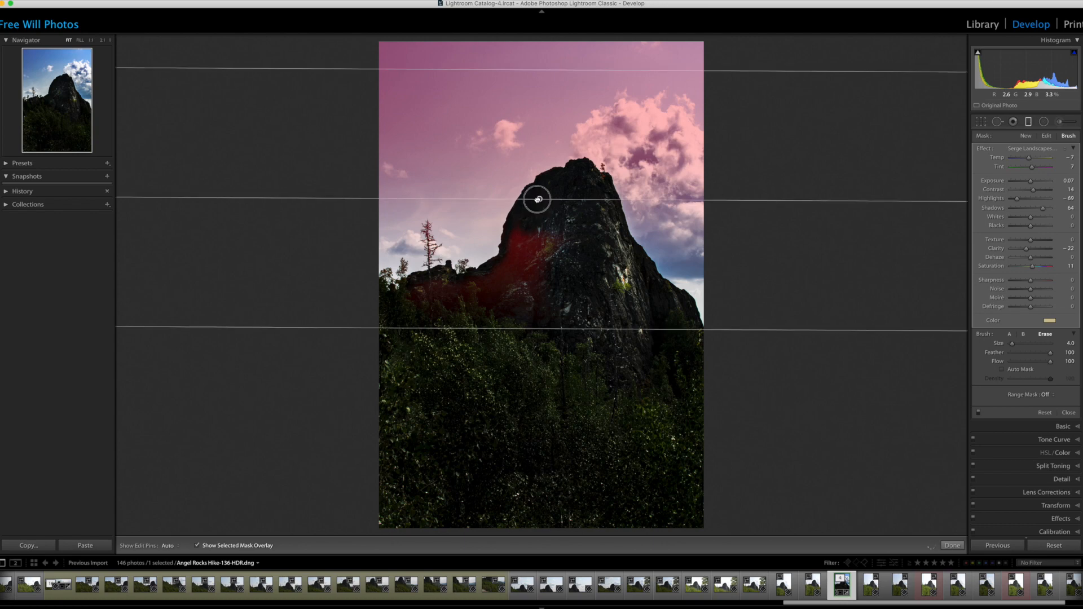
key("bracketleft")
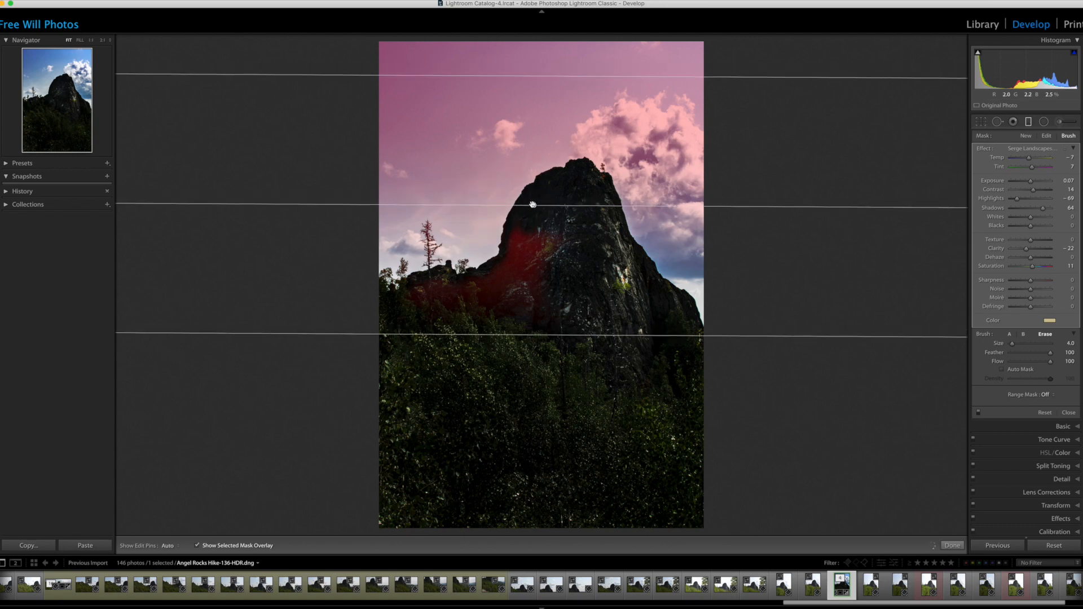
key("super+z")
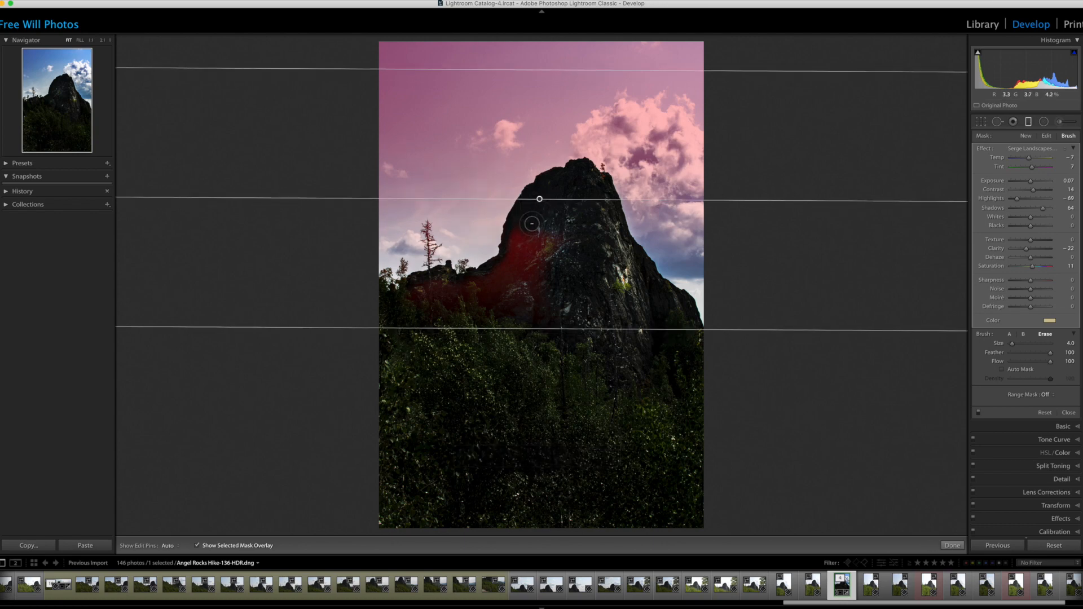
Erase the remaining mask from the rock's lower left and ridge with a size 4 brush, and hide the mask overlay
key("h")
mouse_move(519, 222)
left_mouse_down()
mouse_move(532, 245)
mouse_move(553, 228)
mouse_move(529, 276)
mouse_move(551, 251)
mouse_move(555, 265)
mouse_move(554, 255)
mouse_move(520, 292)
mouse_move(530, 305)
mouse_move(576, 248)
mouse_move(579, 219)
mouse_move(508, 246)
mouse_move(516, 275)
mouse_move(525, 265)
mouse_move(525, 303)
mouse_move(530, 270)
mouse_move(497, 295)
mouse_move(510, 263)
mouse_move(481, 285)
mouse_move(504, 263)
mouse_move(470, 293)
mouse_move(497, 281)
mouse_move(469, 312)
mouse_move(448, 317)
mouse_move(475, 315)
mouse_move(488, 294)
mouse_move(480, 284)
mouse_move(435, 306)
mouse_move(489, 291)
mouse_move(418, 312)
mouse_move(496, 281)
mouse_move(462, 280)
mouse_move(409, 292)
mouse_move(407, 302)
mouse_move(429, 310)
mouse_move(430, 290)
mouse_move(416, 290)
mouse_move(434, 291)
mouse_move(444, 309)
mouse_move(558, 319)
mouse_move(609, 350)
mouse_move(682, 329)
mouse_move(619, 320)
mouse_move(585, 275)
mouse_move(584, 200)
left_mouse_up()
key("h")
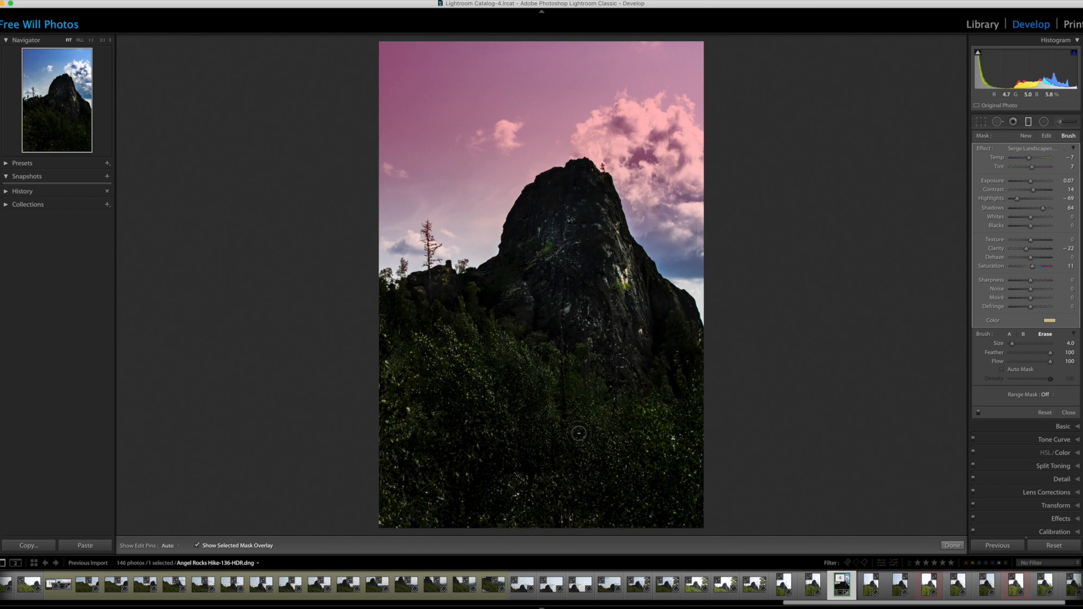
left_click(197, 546)
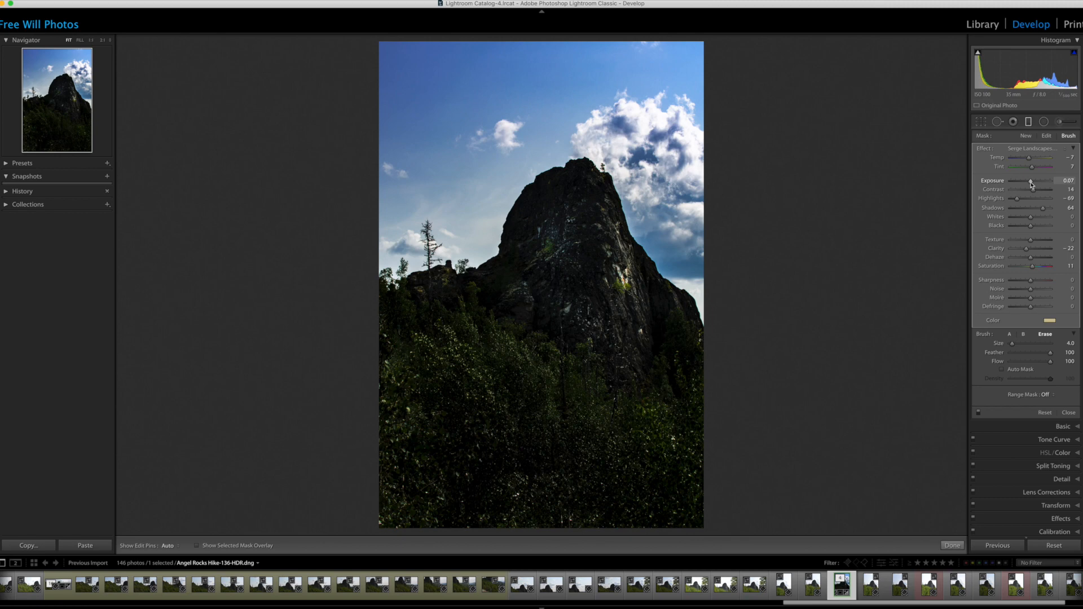
Set the graduated filter's Exposure to −0.09 and close the filter settings
left_click_drag(1032, 184, 1031, 185)
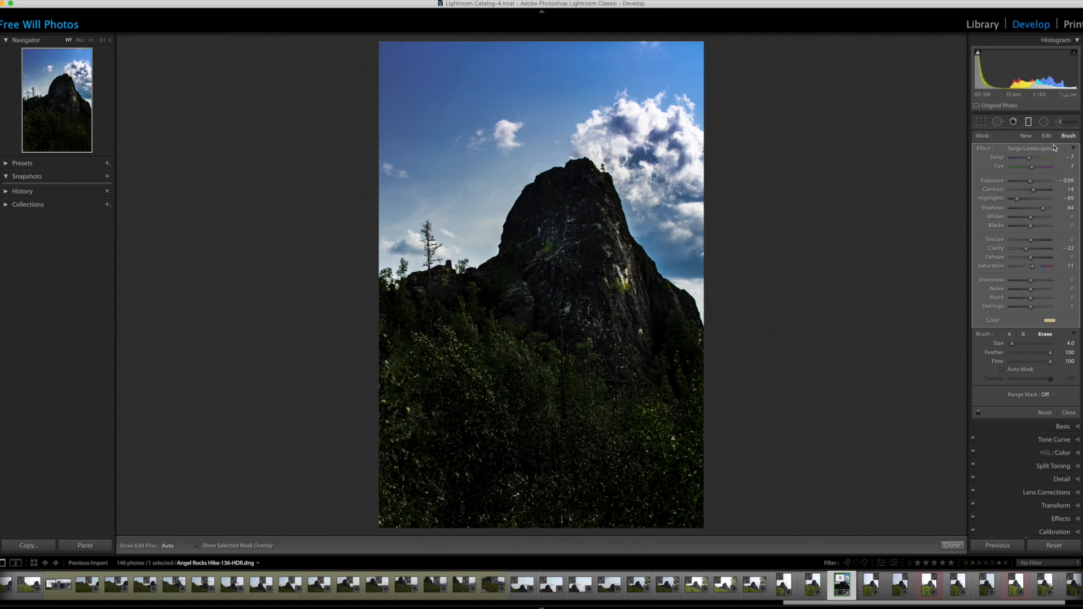
left_click(1069, 413)
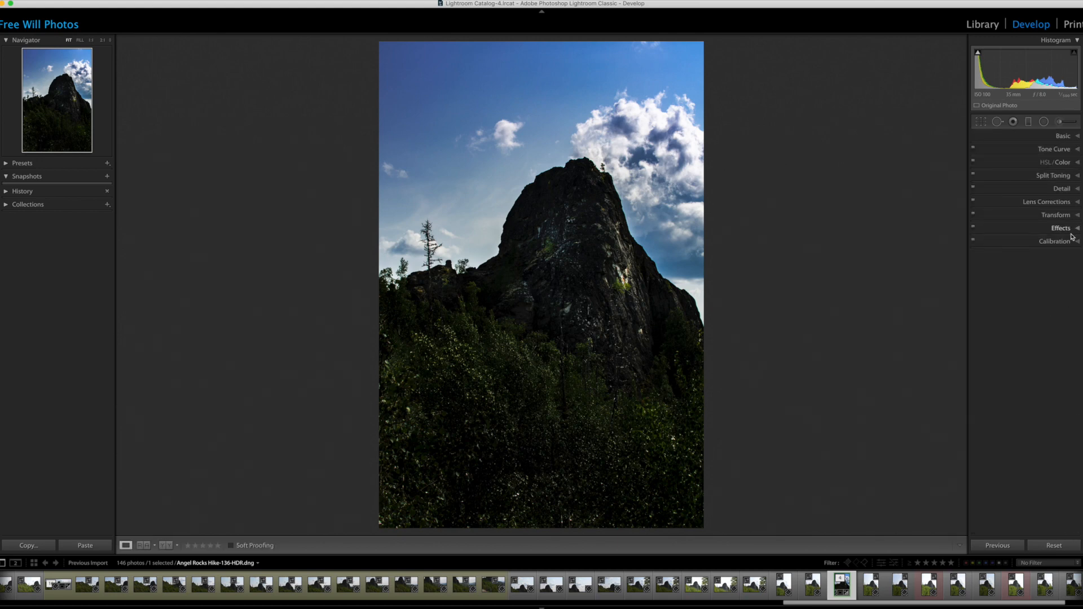
Enable lens profile corrections and chromatic aberration removal for the photo
left_click(1076, 207)
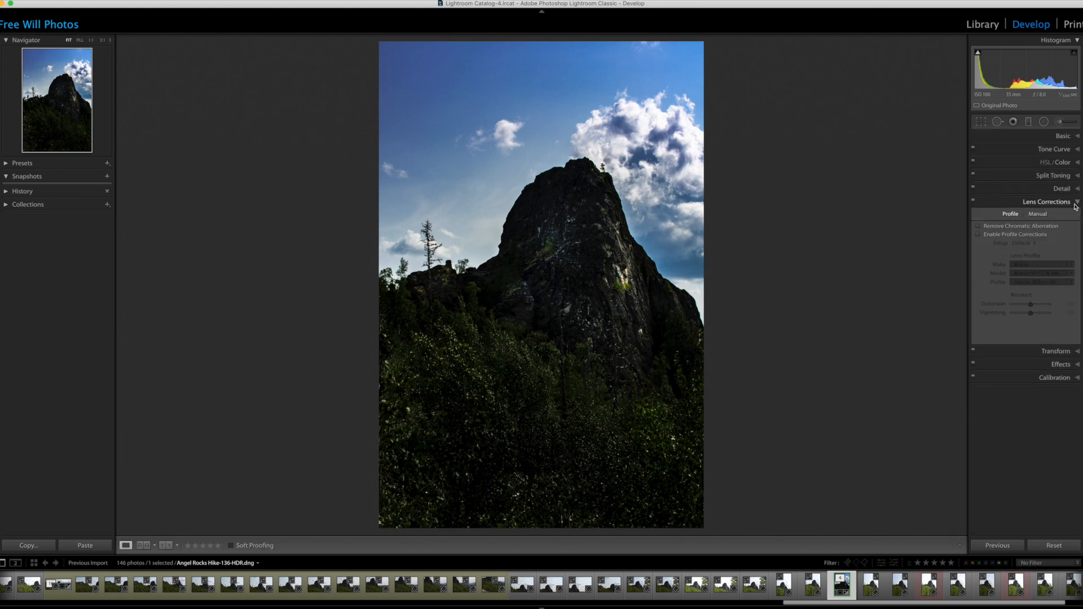
left_click(979, 234)
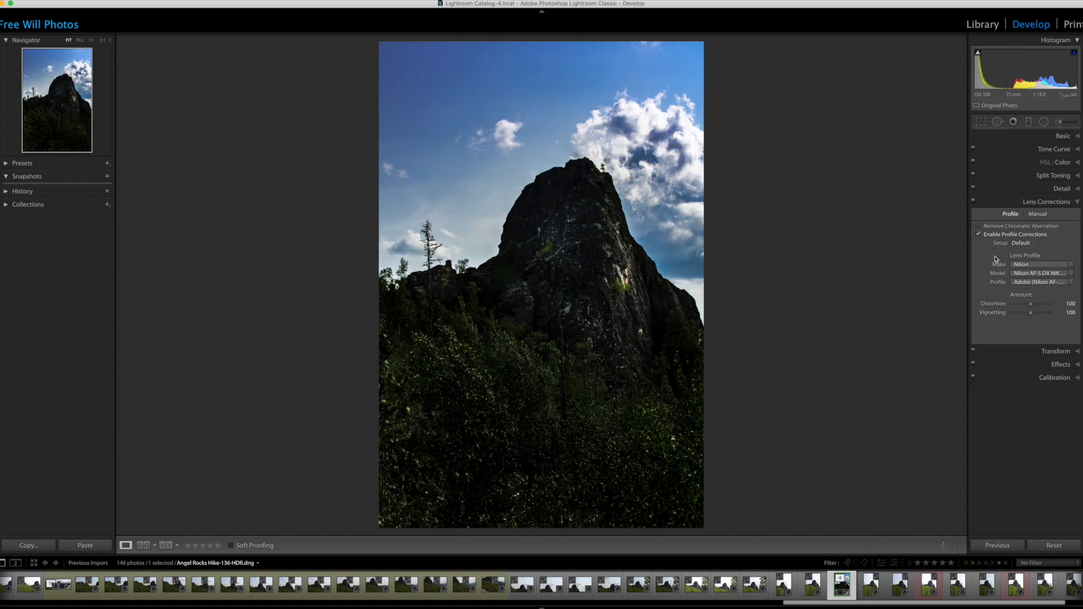
left_click(979, 226)
left_click(1076, 202)
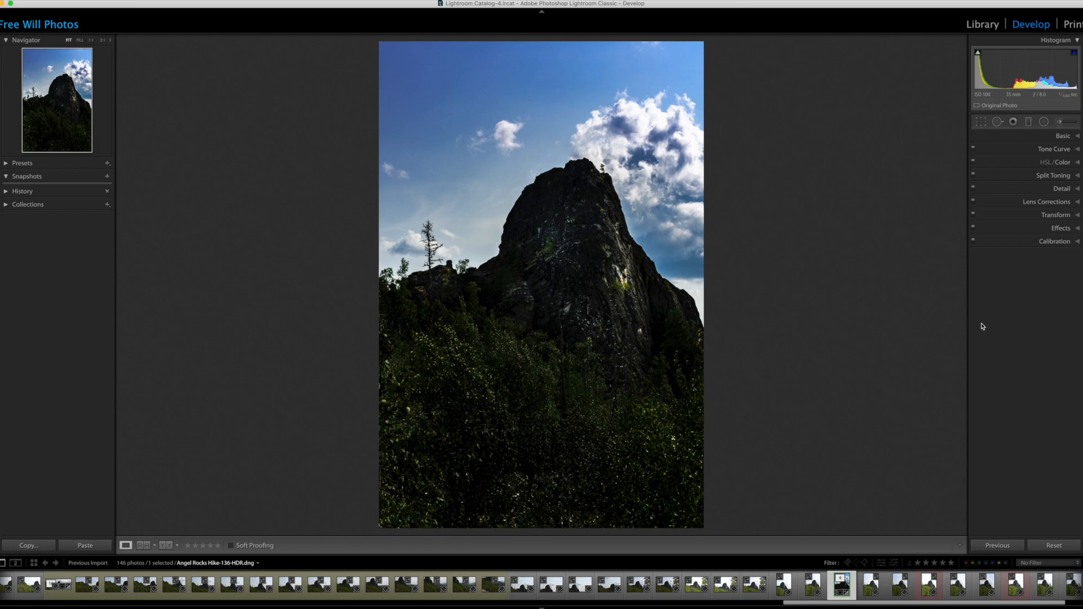
Set the photo's overall Exposure to −1.10
left_click(1070, 136)
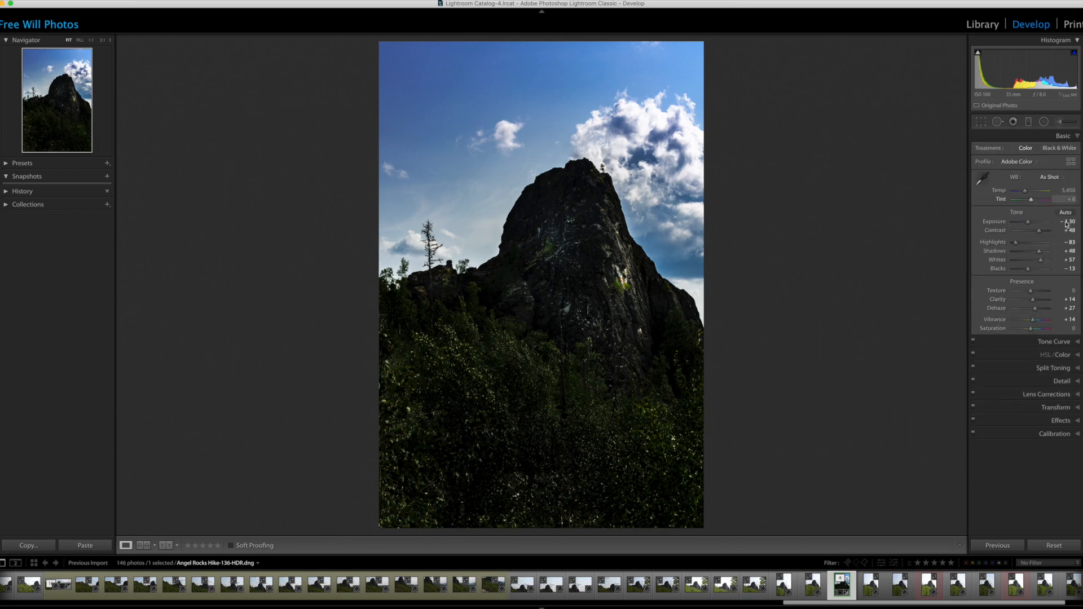
left_click(1029, 224)
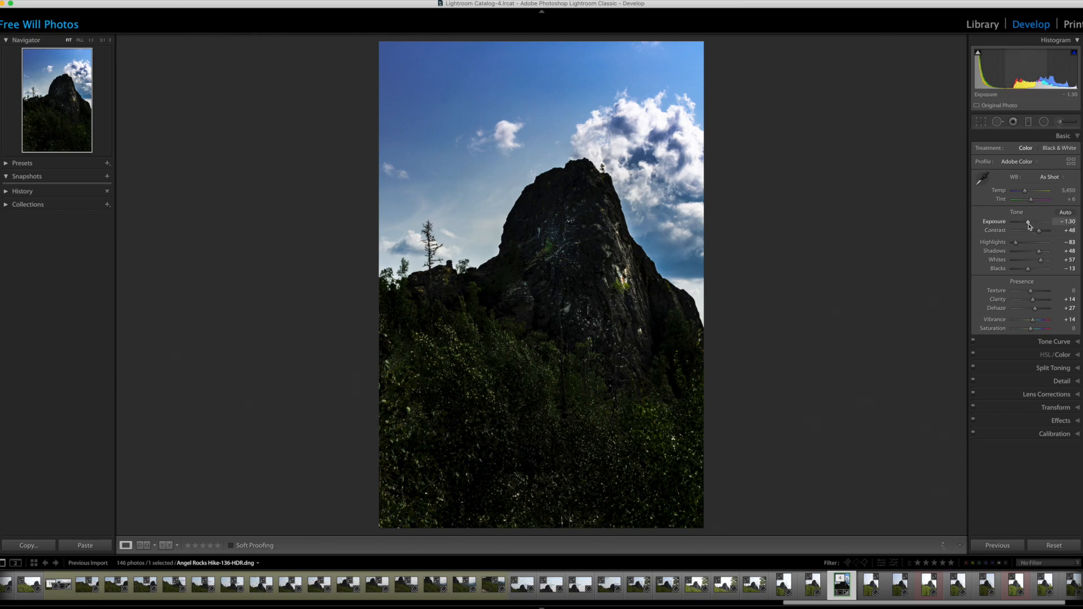
key("Up")
key("Up")
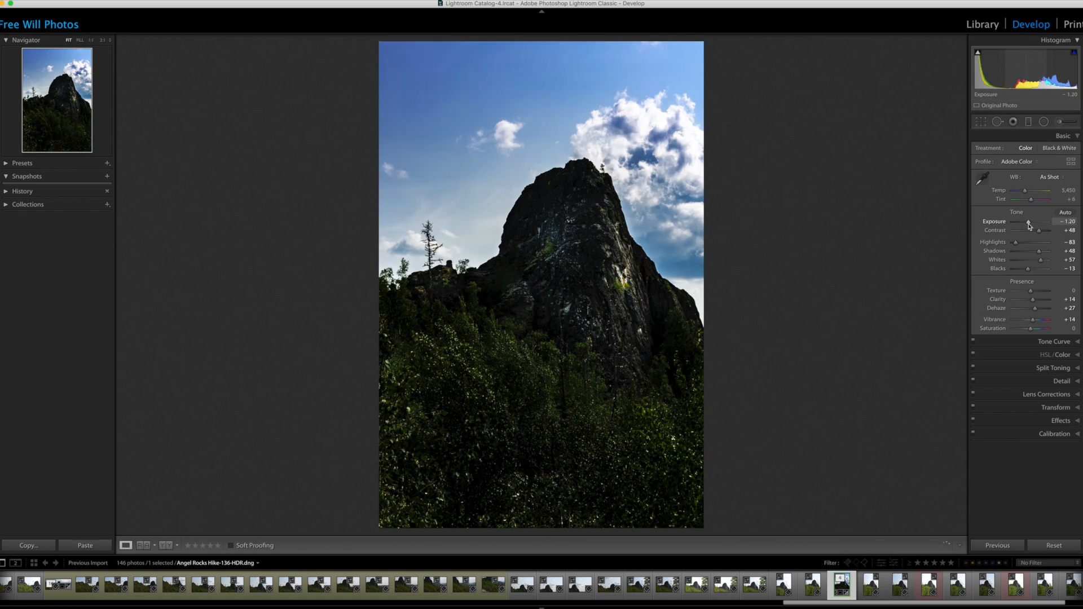
key("Down")
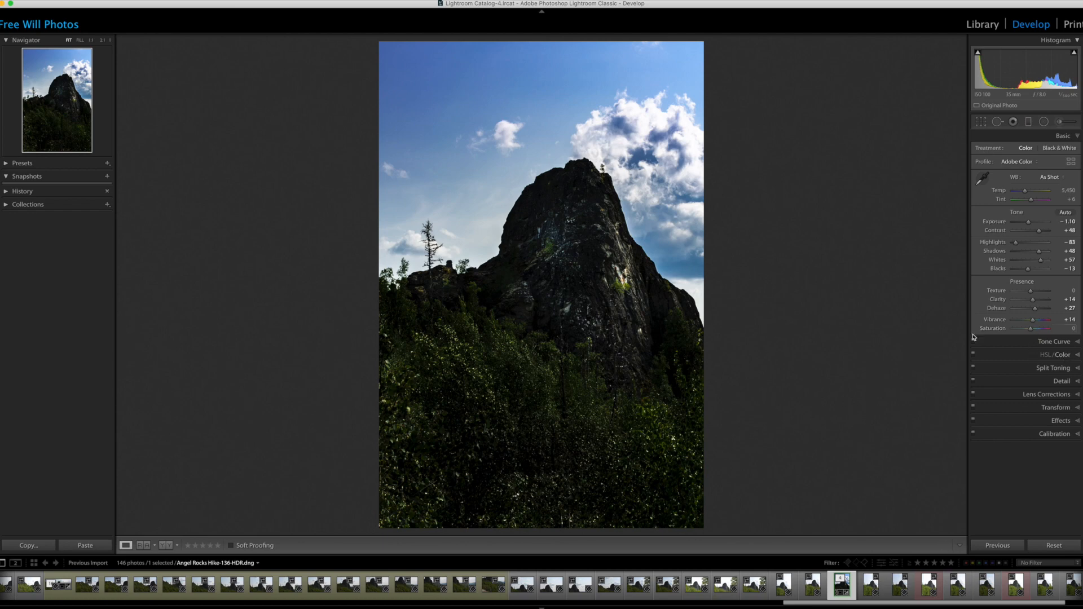
Reselect the sky graduated filter, try a lower Exposure while keeping −0.09, and set its Temp to −16
left_click(1029, 121)
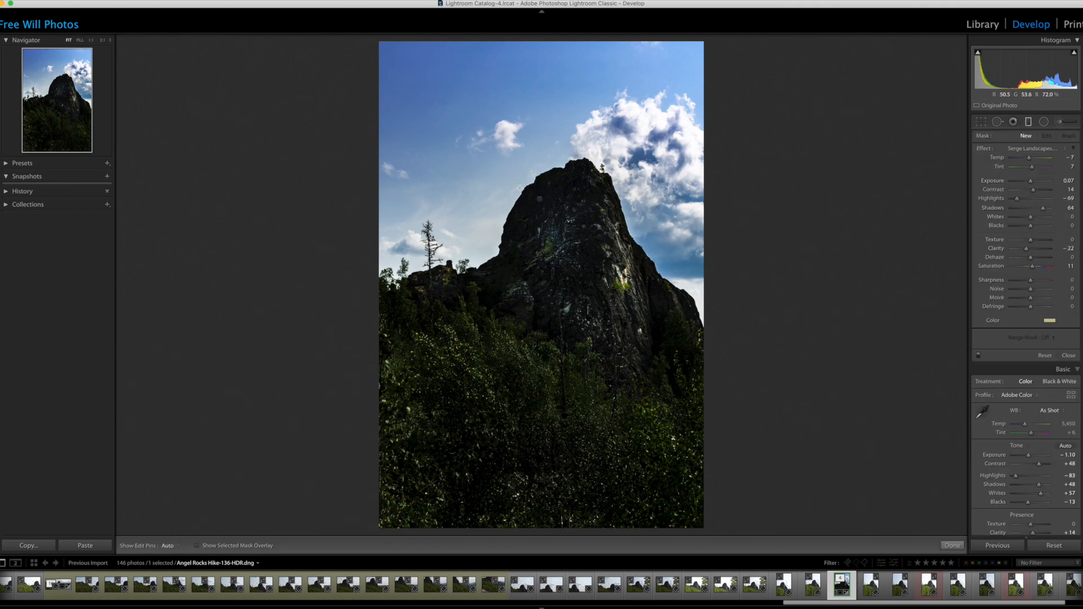
left_click_drag(540, 199, 541, 327)
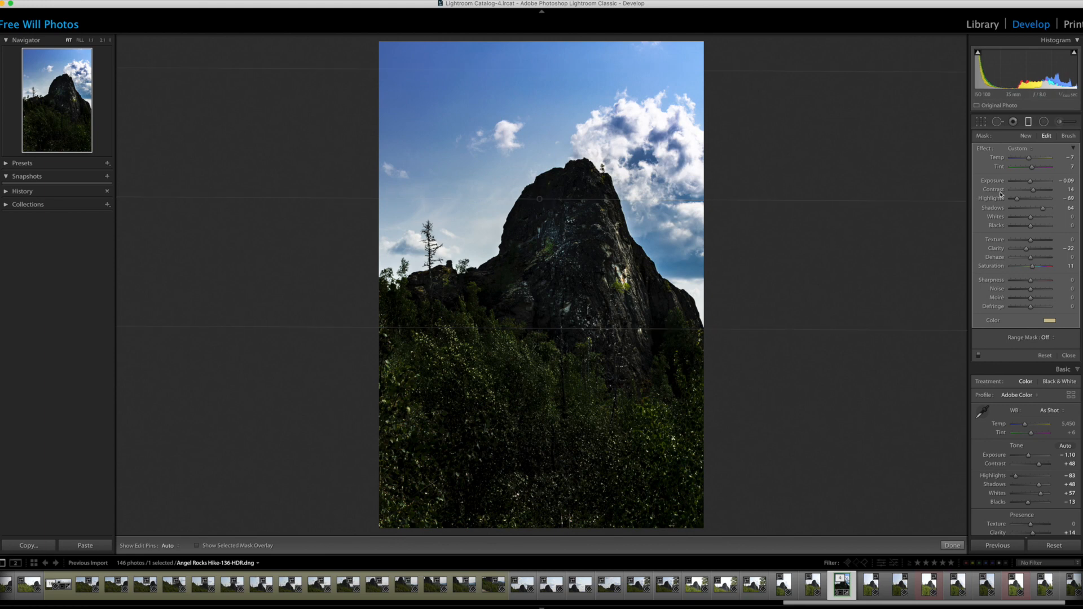
left_click_drag(1031, 181, 1030, 183)
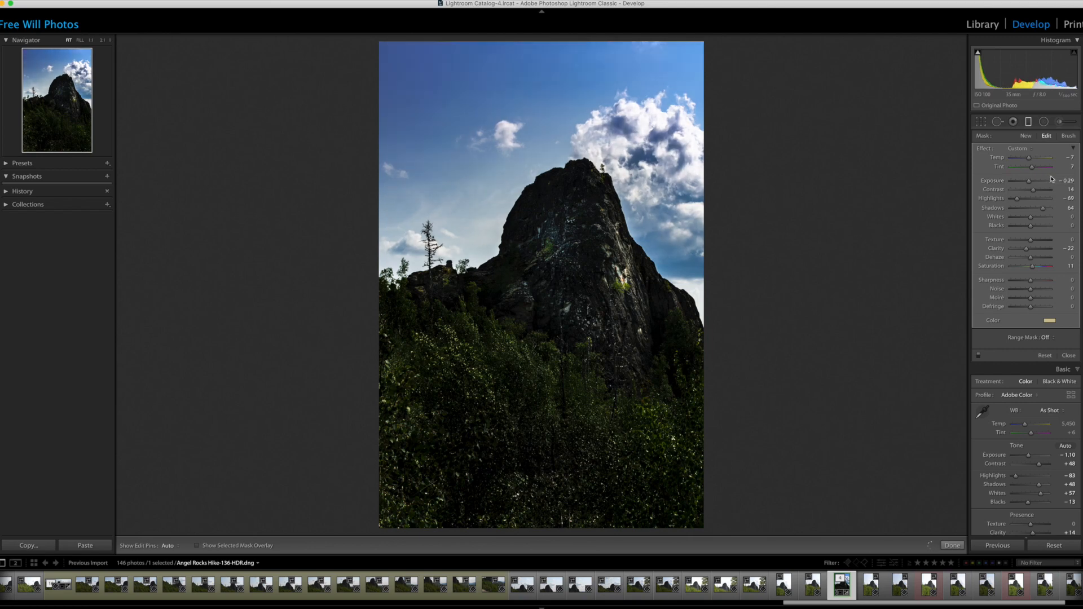
left_click_drag(1029, 160, 1027, 161)
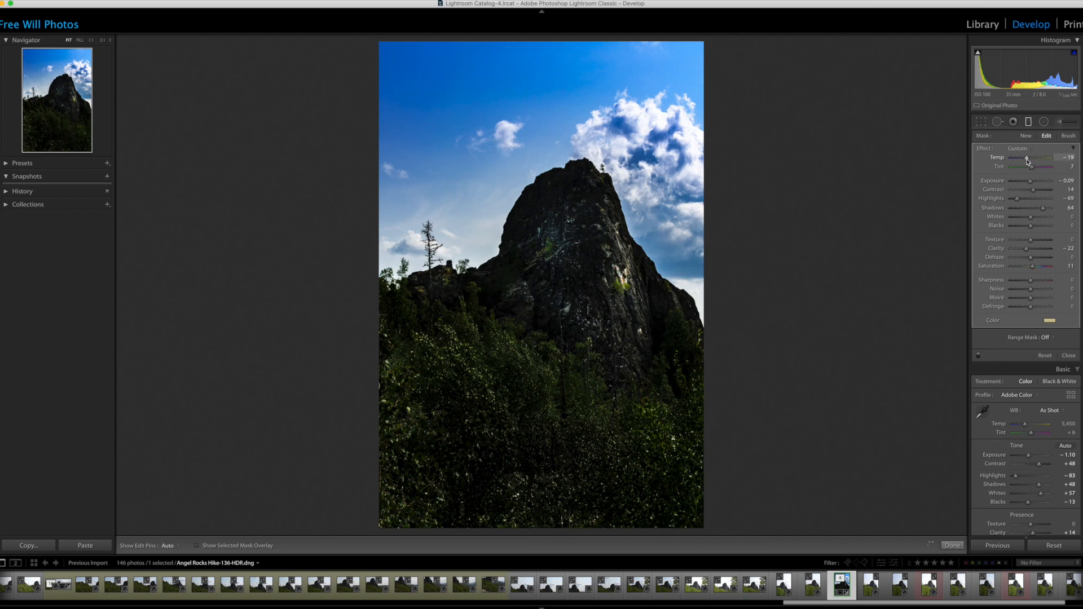
left_click(1027, 161)
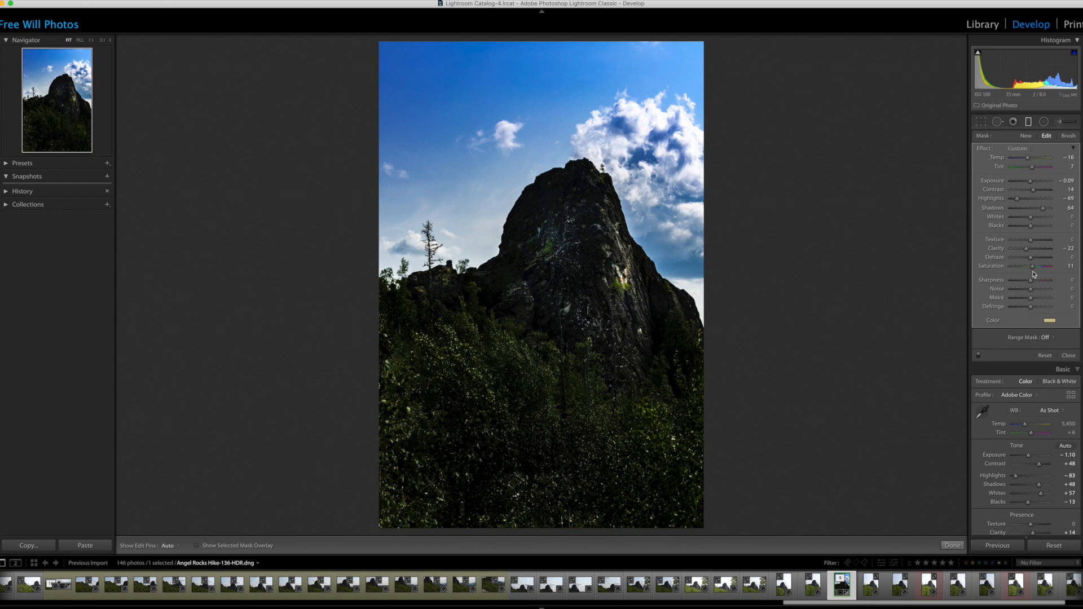
Set the graduated filter's Saturation to 20 and its Temp to −11
left_click_drag(1034, 270, 1040, 271)
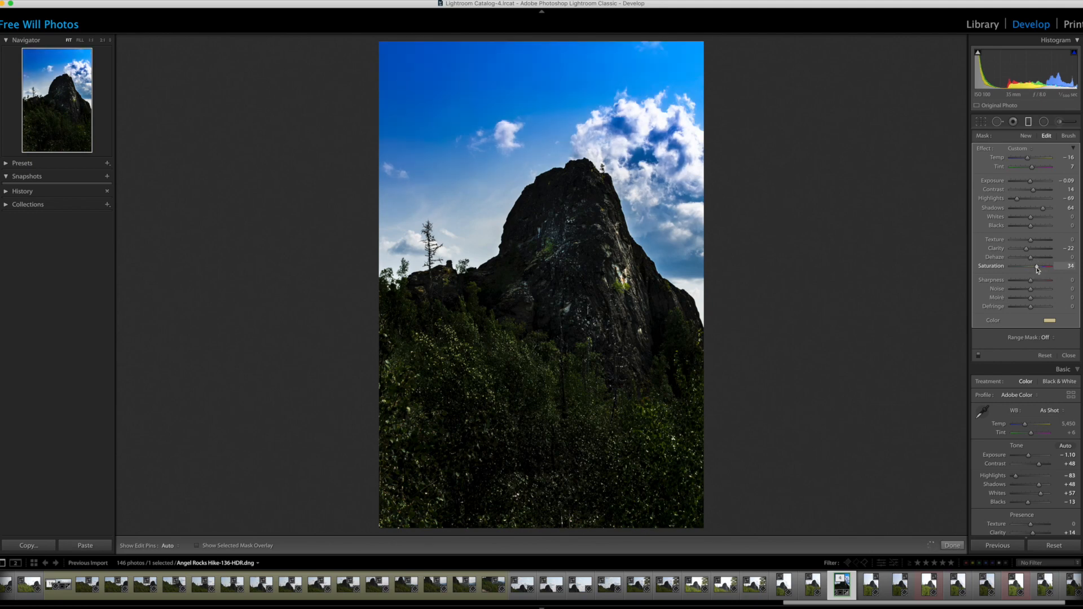
left_click(1037, 267)
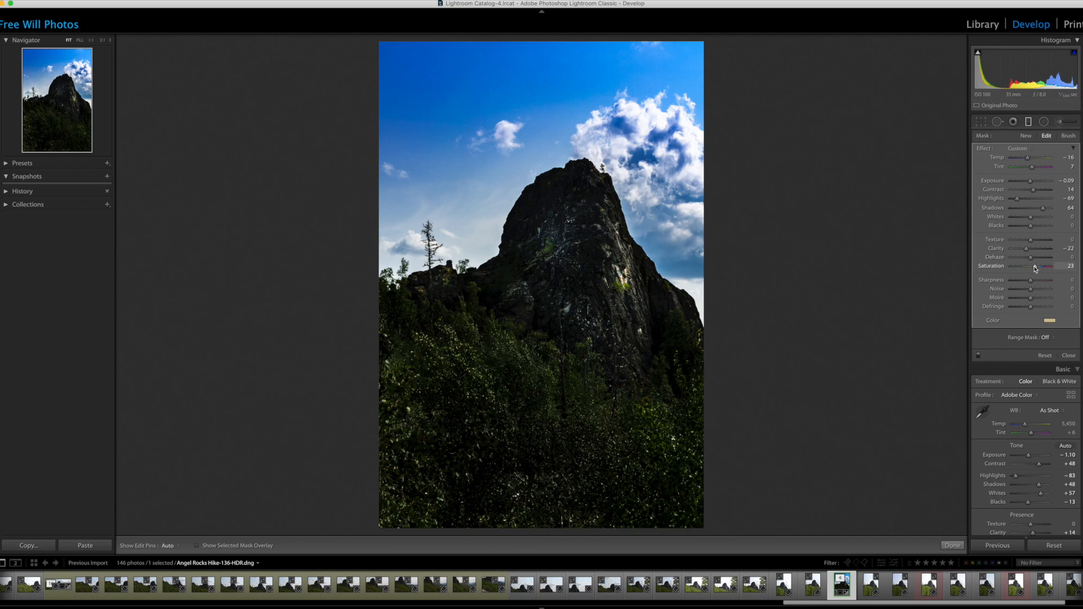
left_click(1035, 268)
left_click_drag(1035, 268, 1035, 268)
left_click(1028, 162)
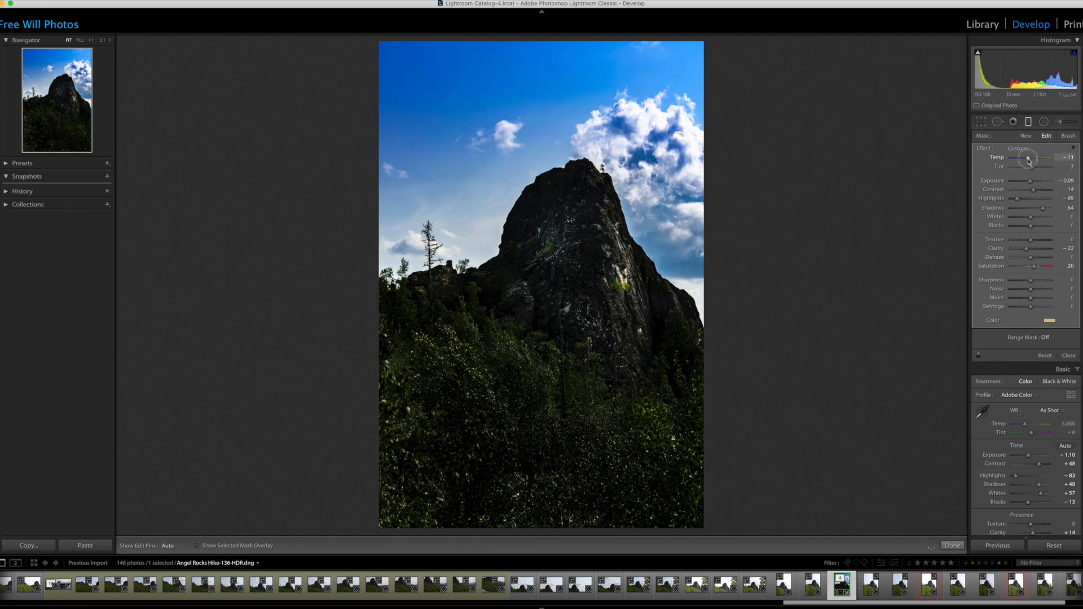
Set the sky graduated filter's Temp to −10 and finish editing the filter
left_click_drag(1027, 160, 1028, 162)
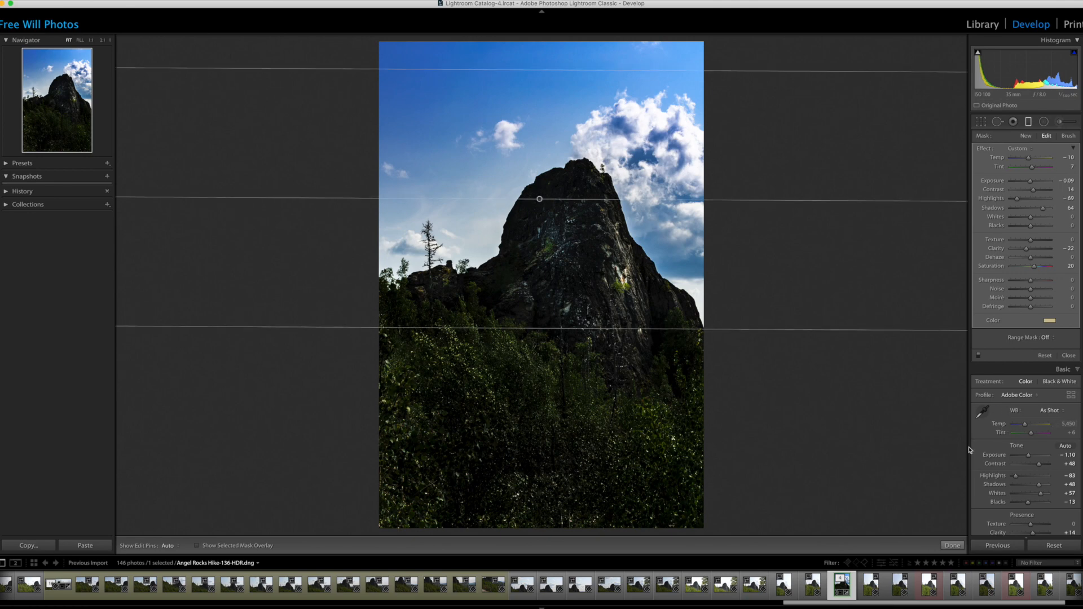
left_click(1068, 356)
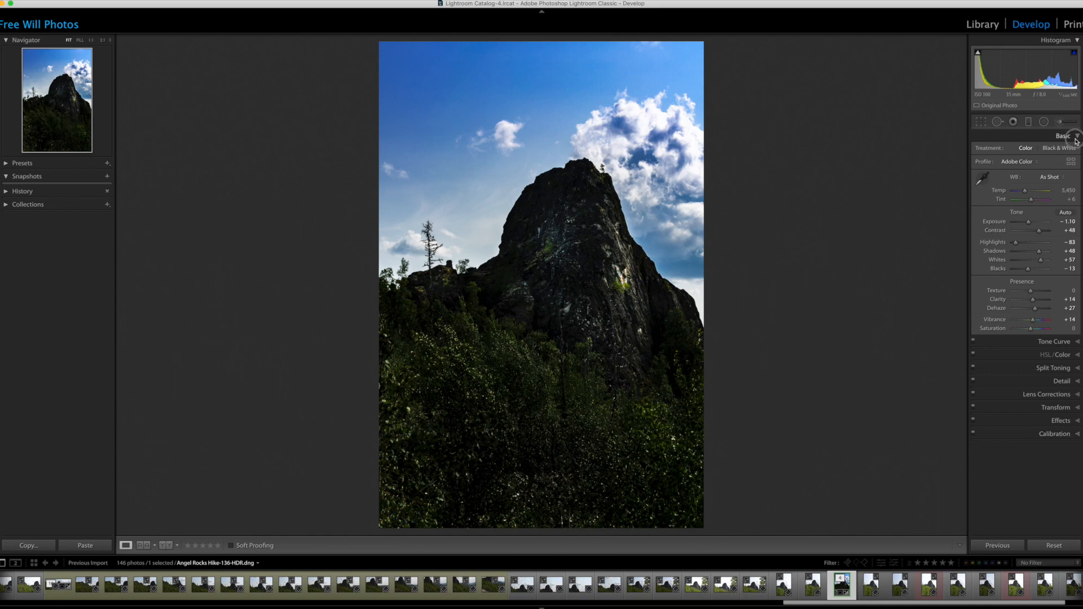
Raise the photo's Sharpening Amount to 53
left_click(1071, 136)
left_click(1062, 188)
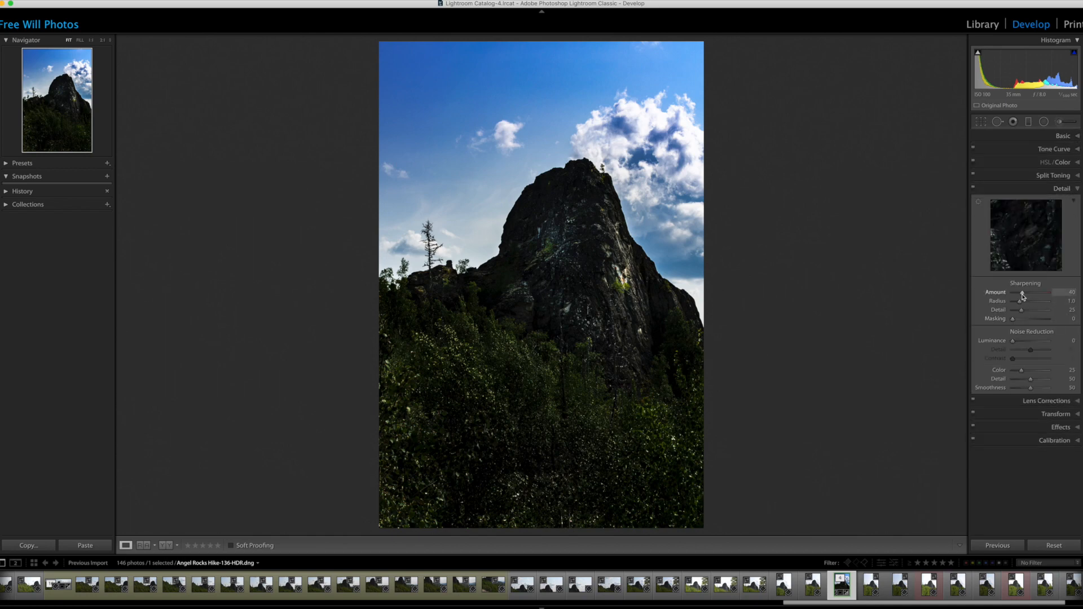
left_click_drag(1022, 294, 1024, 296)
Inspect the rock face up close and set the Luminance noise reduction to 15
left_click(558, 237)
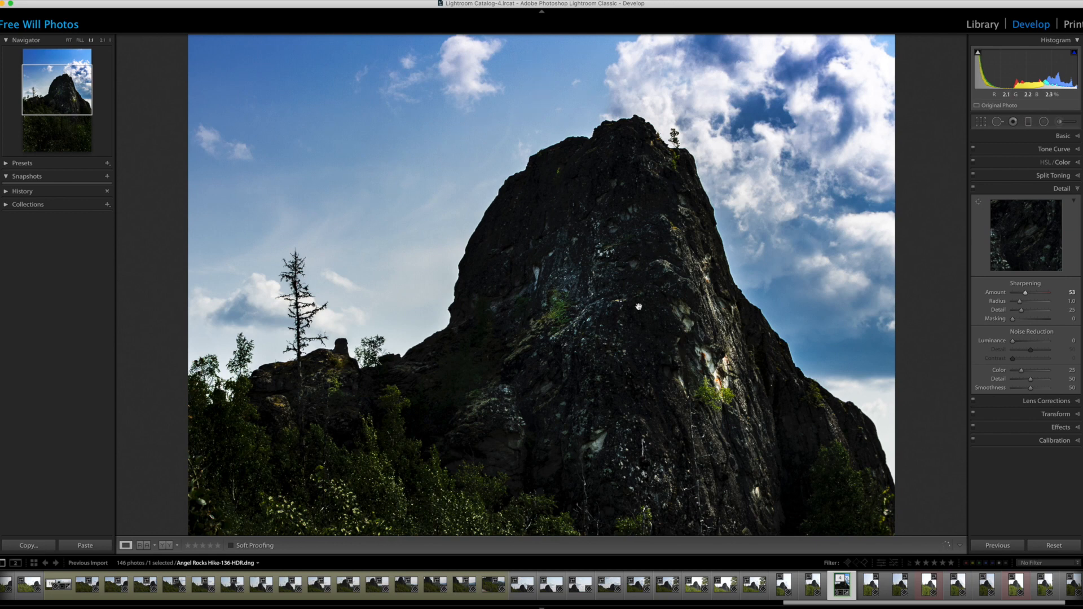
left_click_drag(639, 307, 624, 330)
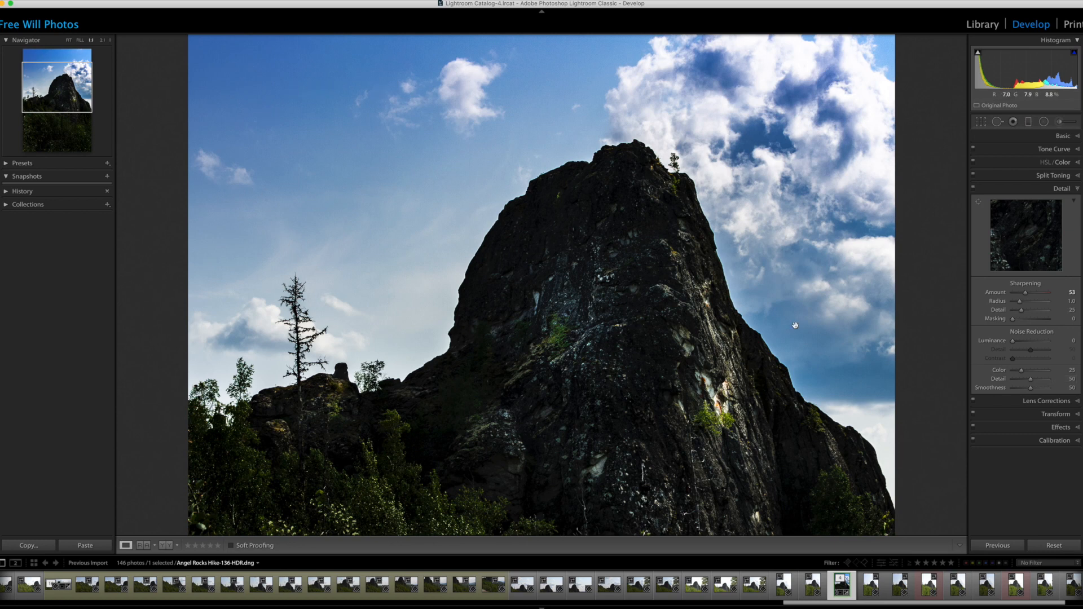
left_click_drag(1013, 344, 1017, 344)
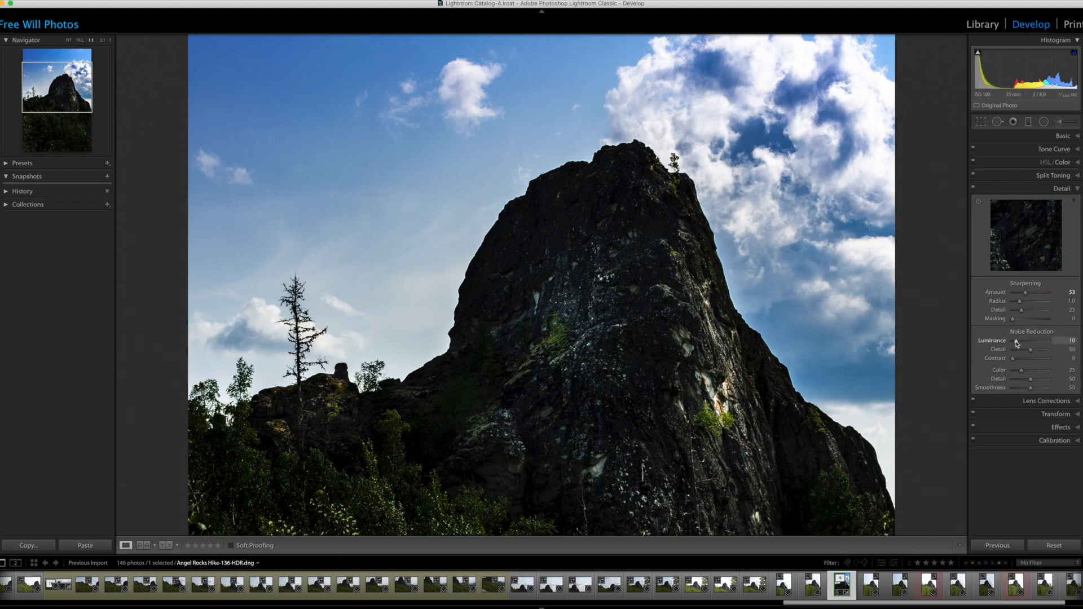
left_click_drag(1018, 344, 1019, 343)
left_click(650, 431)
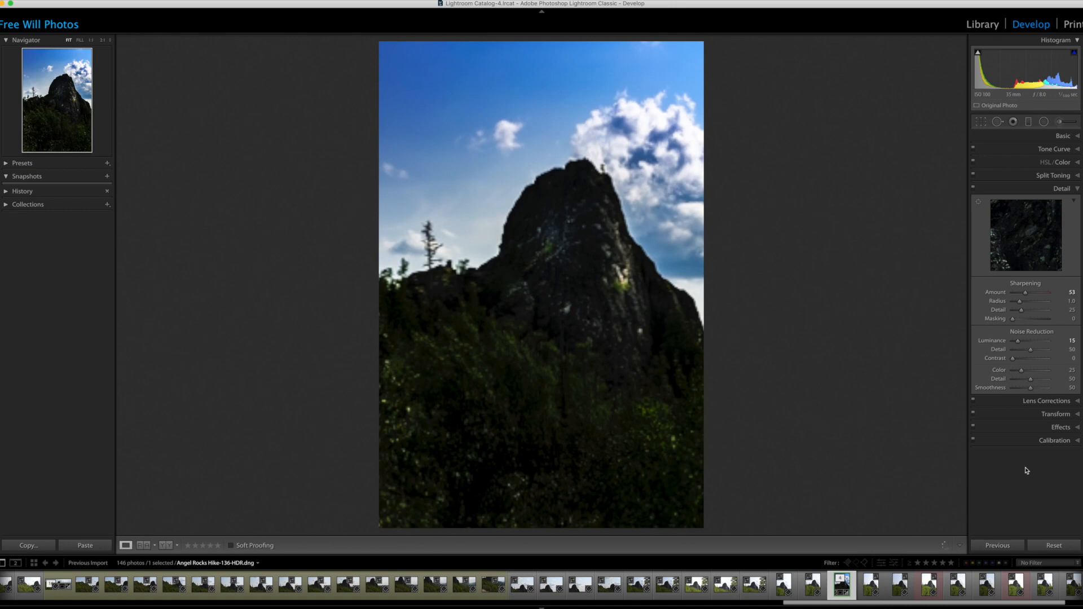
Collapse the detail settings and preview the developed HDR photo in full screen
left_click(1073, 189)
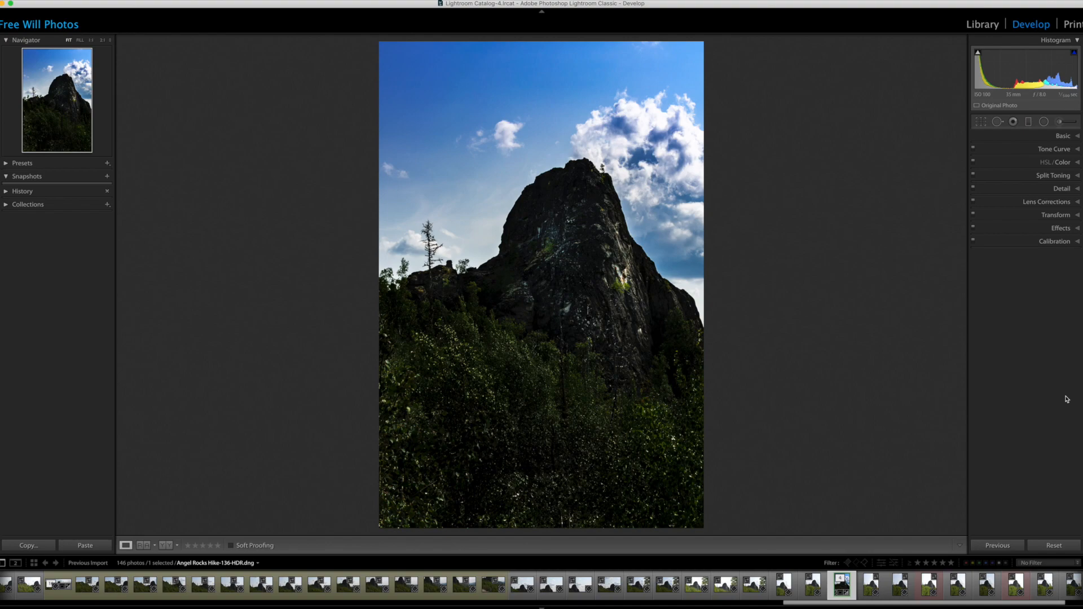
key("f")
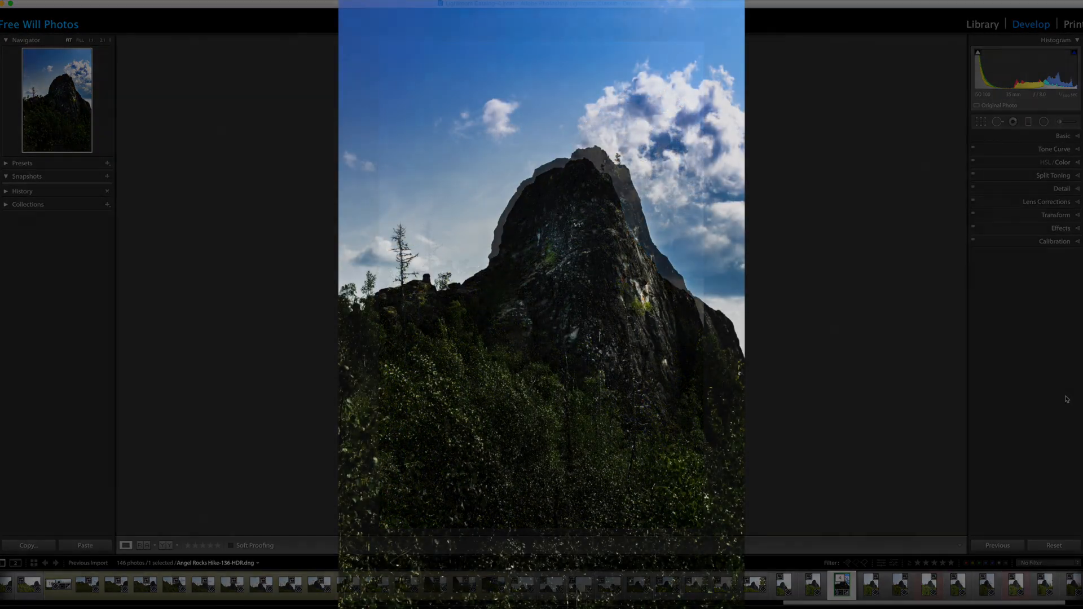